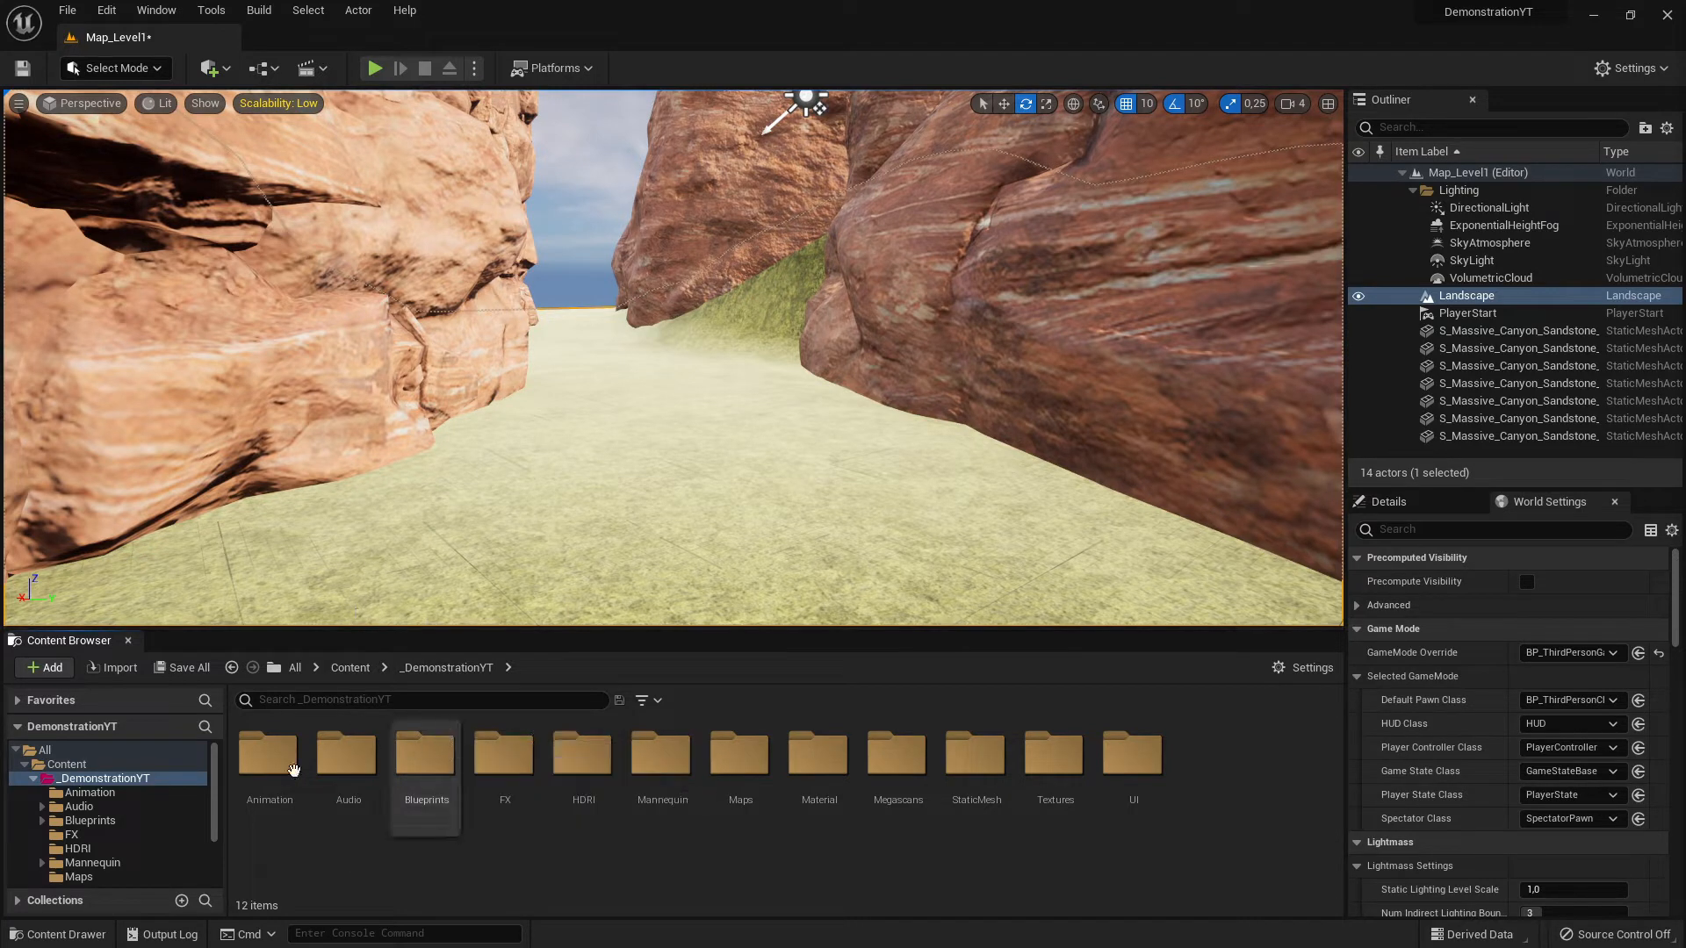
Step: Look over the canyon level's terrain and sandstone rock formations from above and at ground level
{"action": "left_click", "coordinate": [130, 790]}
{"action": "left_click", "coordinate": [122, 780]}
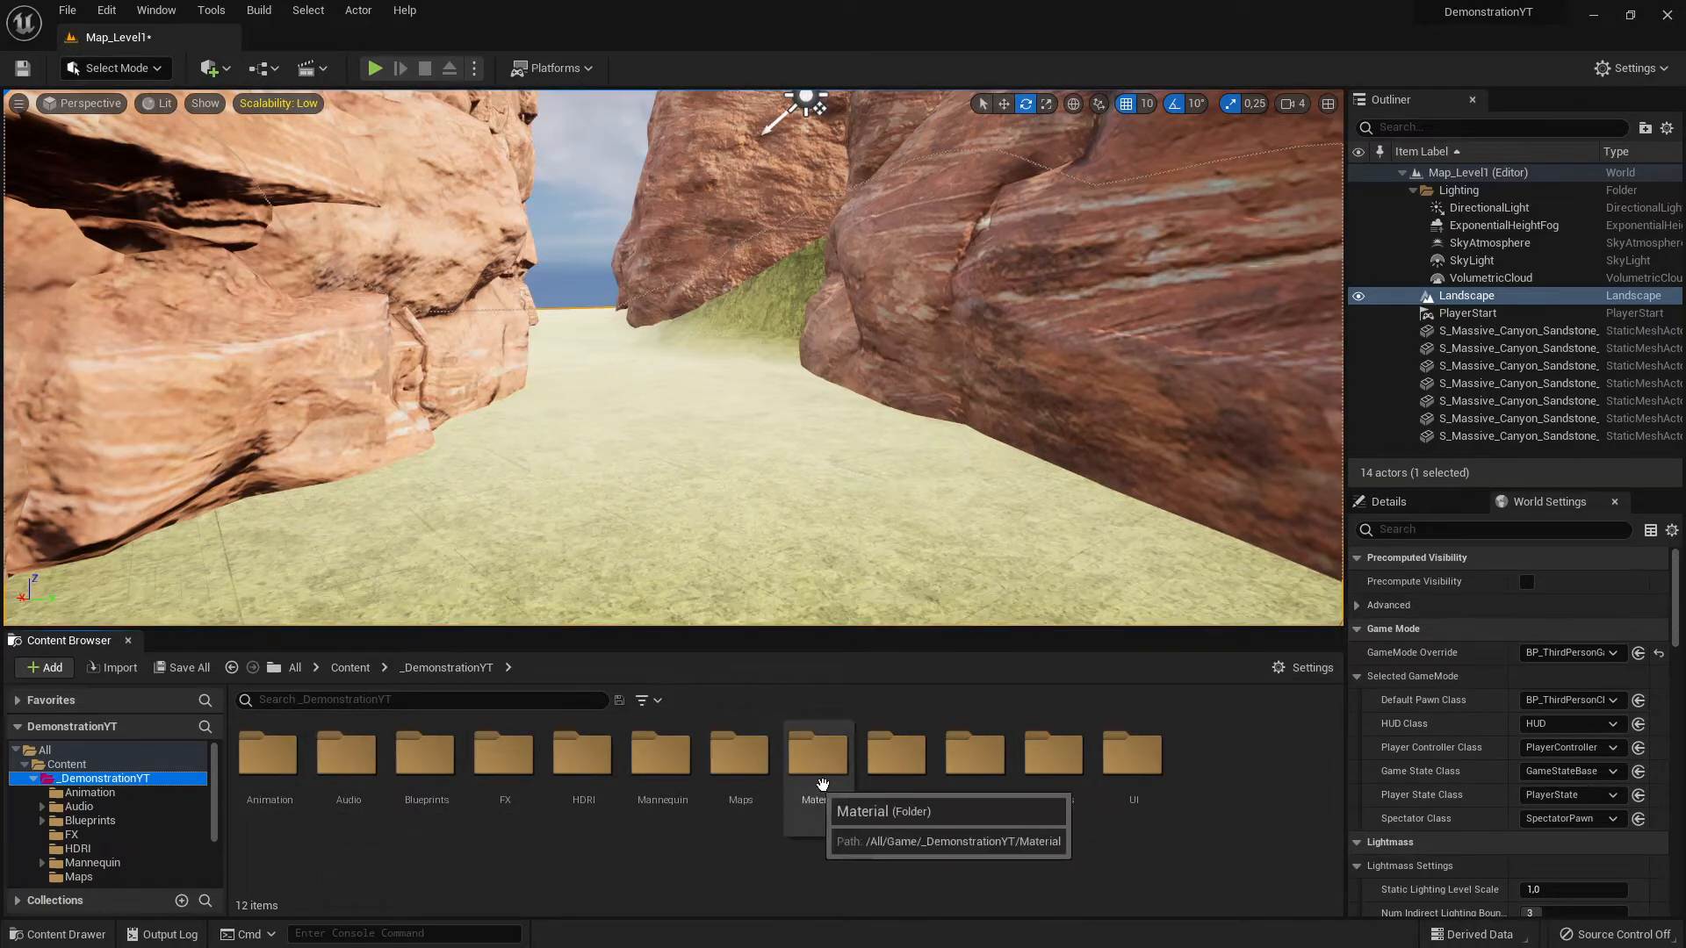
{"action": "right_click_drag", "start_coordinate": [857, 482], "coordinate": [930, 523]}
{"action": "key", "text": "w"}
{"action": "key", "text": "w"}
{"action": "key", "text": "w"}
{"action": "key", "text": "w"}
{"action": "key", "text": "w"}
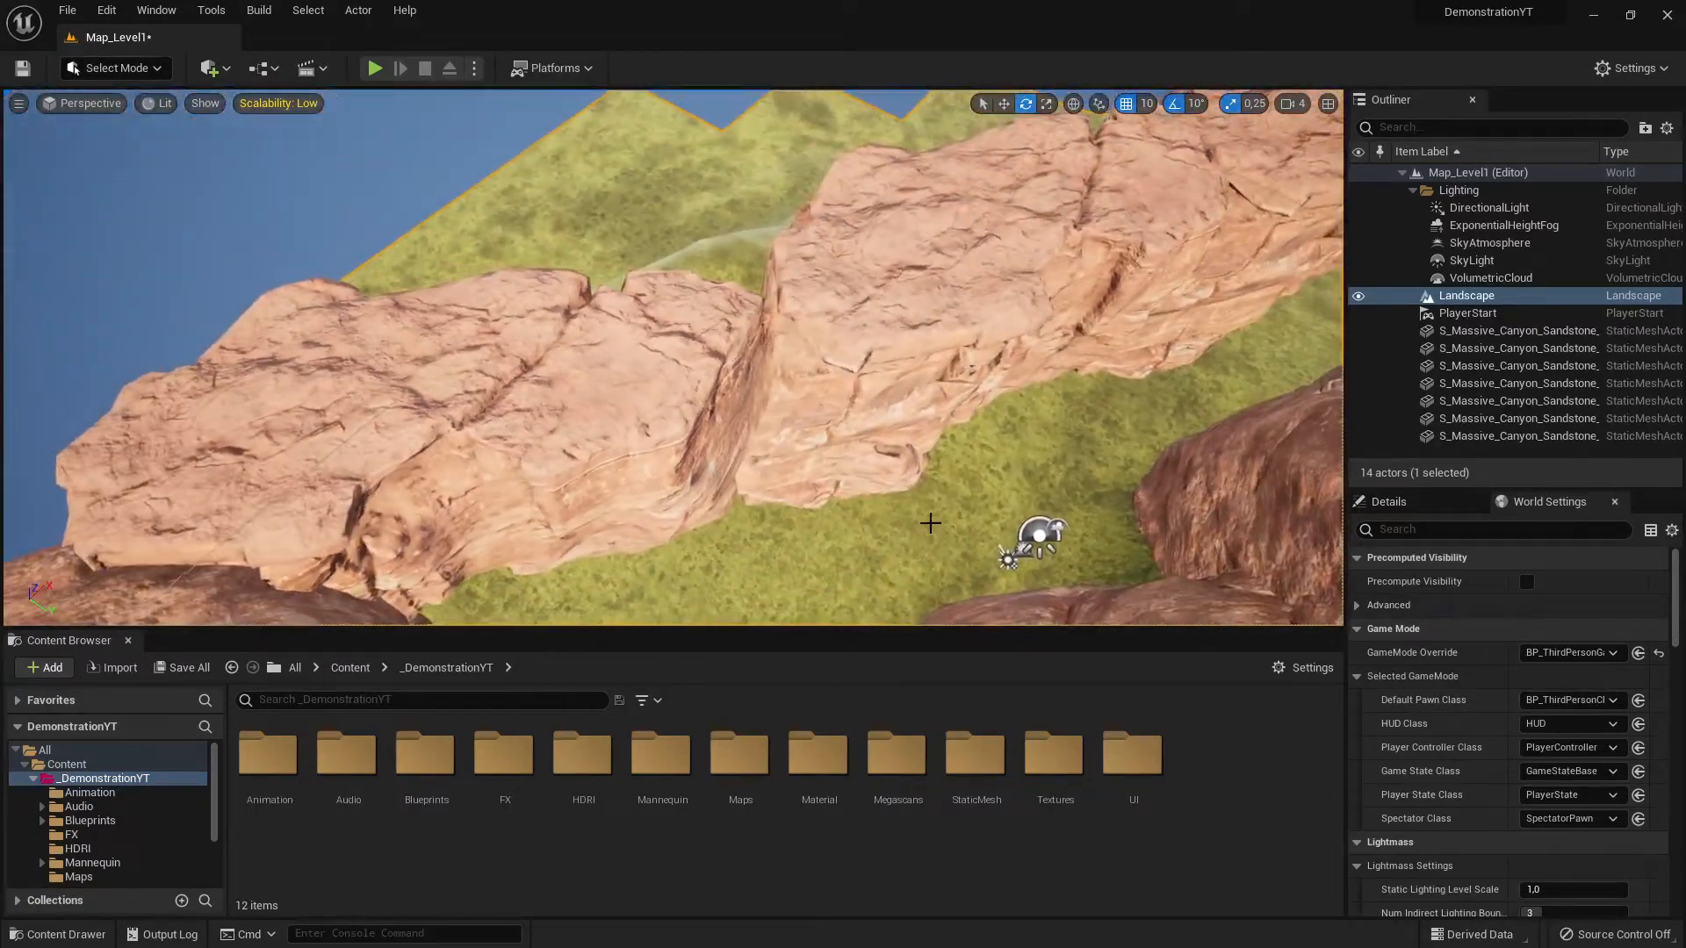
{"action": "right_click_drag", "start_coordinate": [1058, 447], "coordinate": [943, 357]}
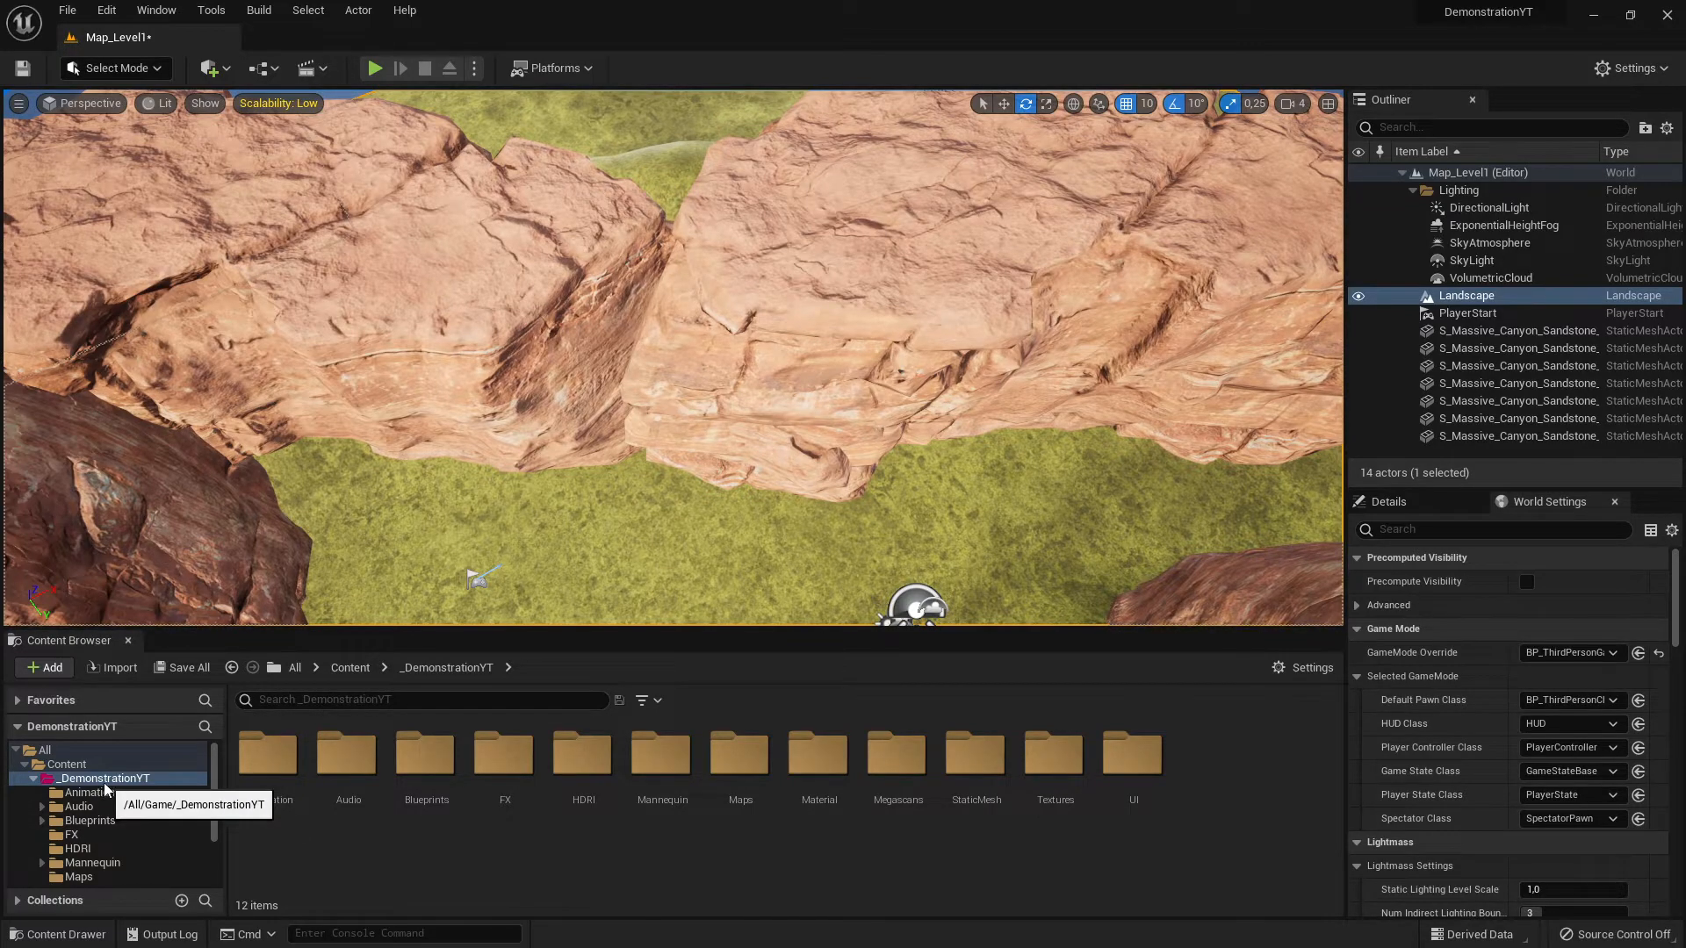
{"action": "right_click_drag", "start_coordinate": [736, 422], "coordinate": [1043, 316]}
{"action": "left_click", "coordinate": [983, 377]}
{"action": "right_click_drag", "start_coordinate": [984, 377], "coordinate": [835, 379]}
{"action": "left_click", "coordinate": [780, 351]}
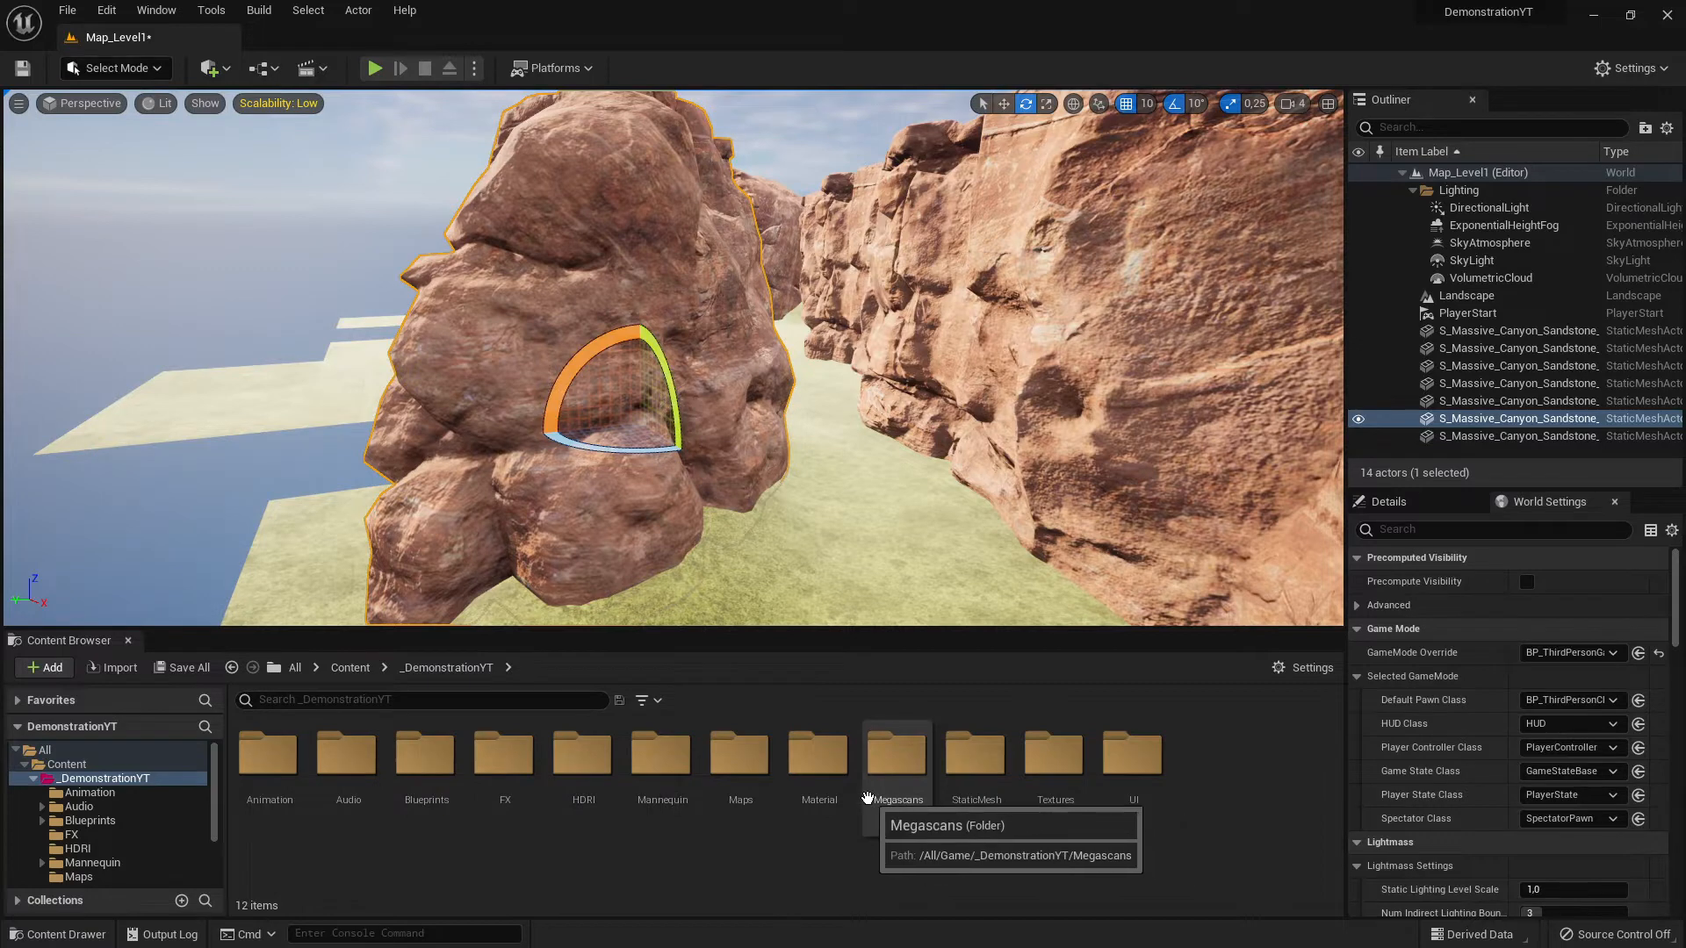
Step: Open the StaticMesh folder of the project content and enlarge the Content Browser to show more assets
{"action": "double_click", "coordinate": [975, 772]}
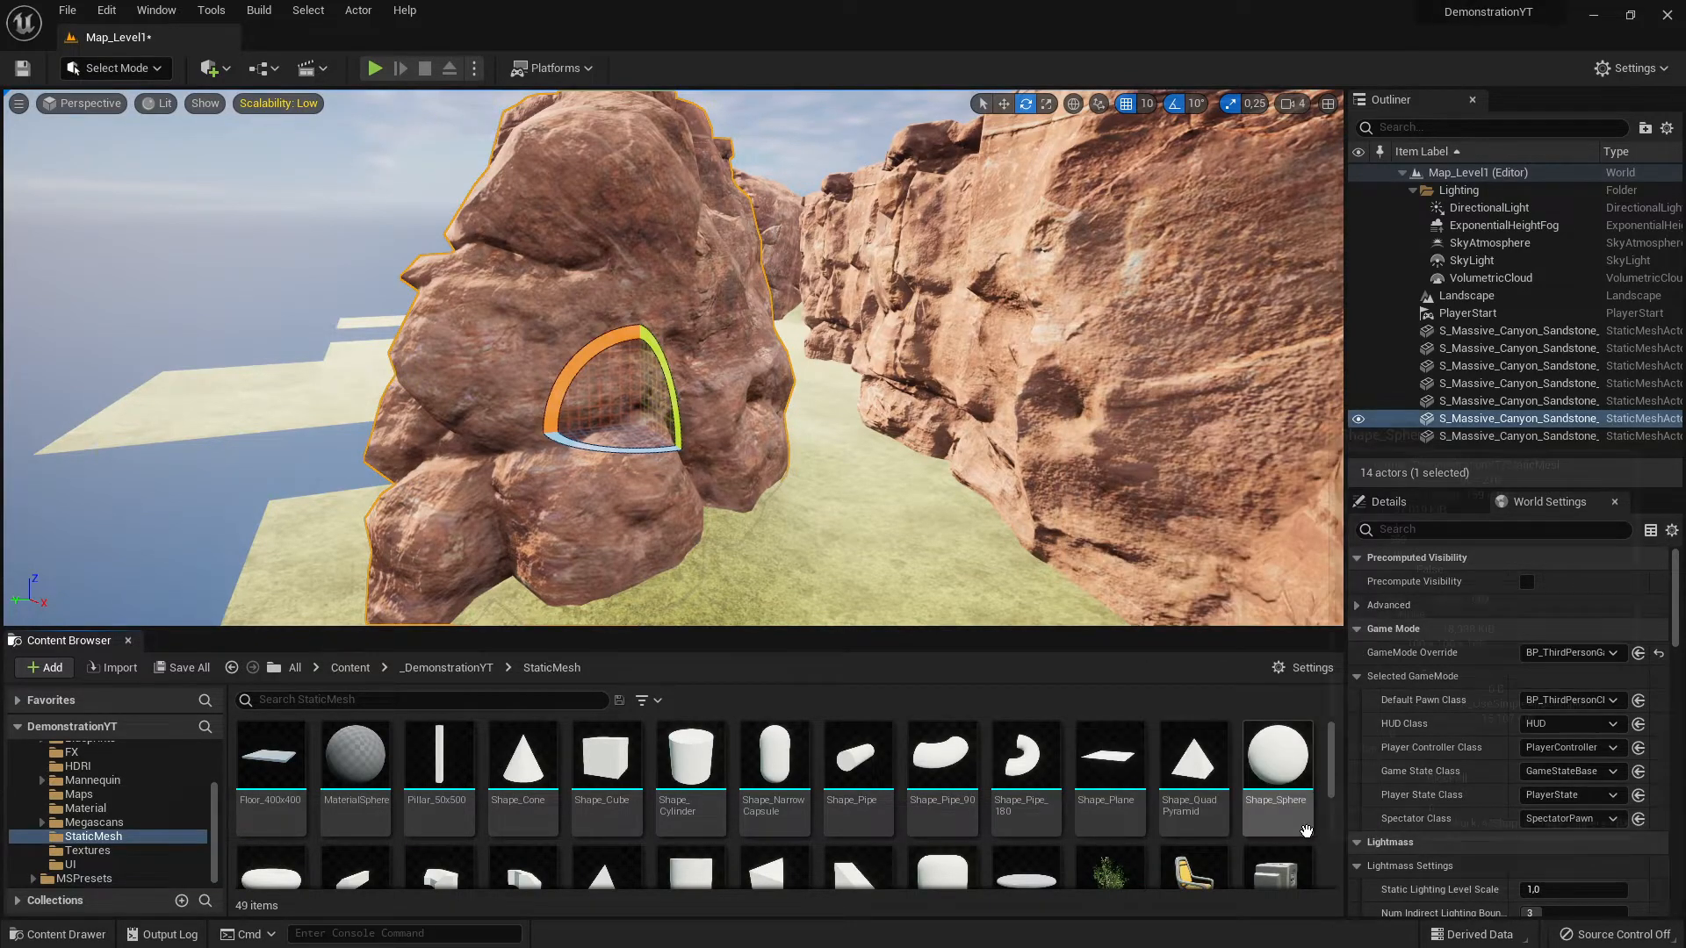
{"action": "scroll", "coordinate": [1306, 830], "scroll_direction": "down", "scroll_amount": 1}
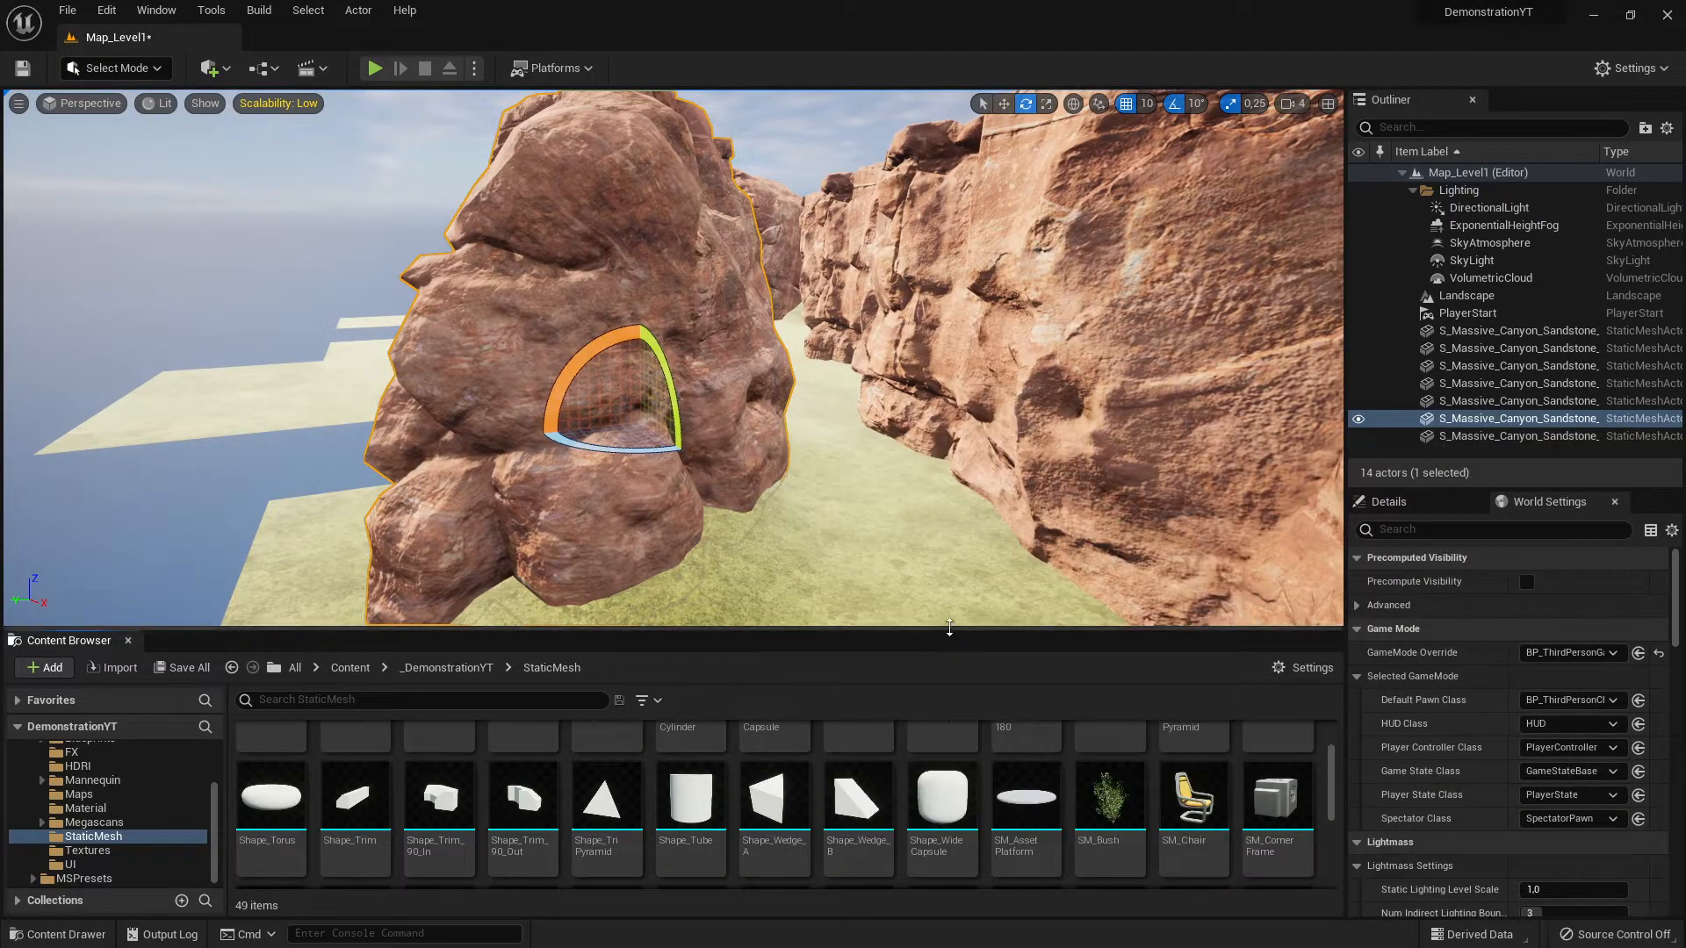
{"action": "left_click_drag", "start_coordinate": [950, 627], "coordinate": [951, 517]}
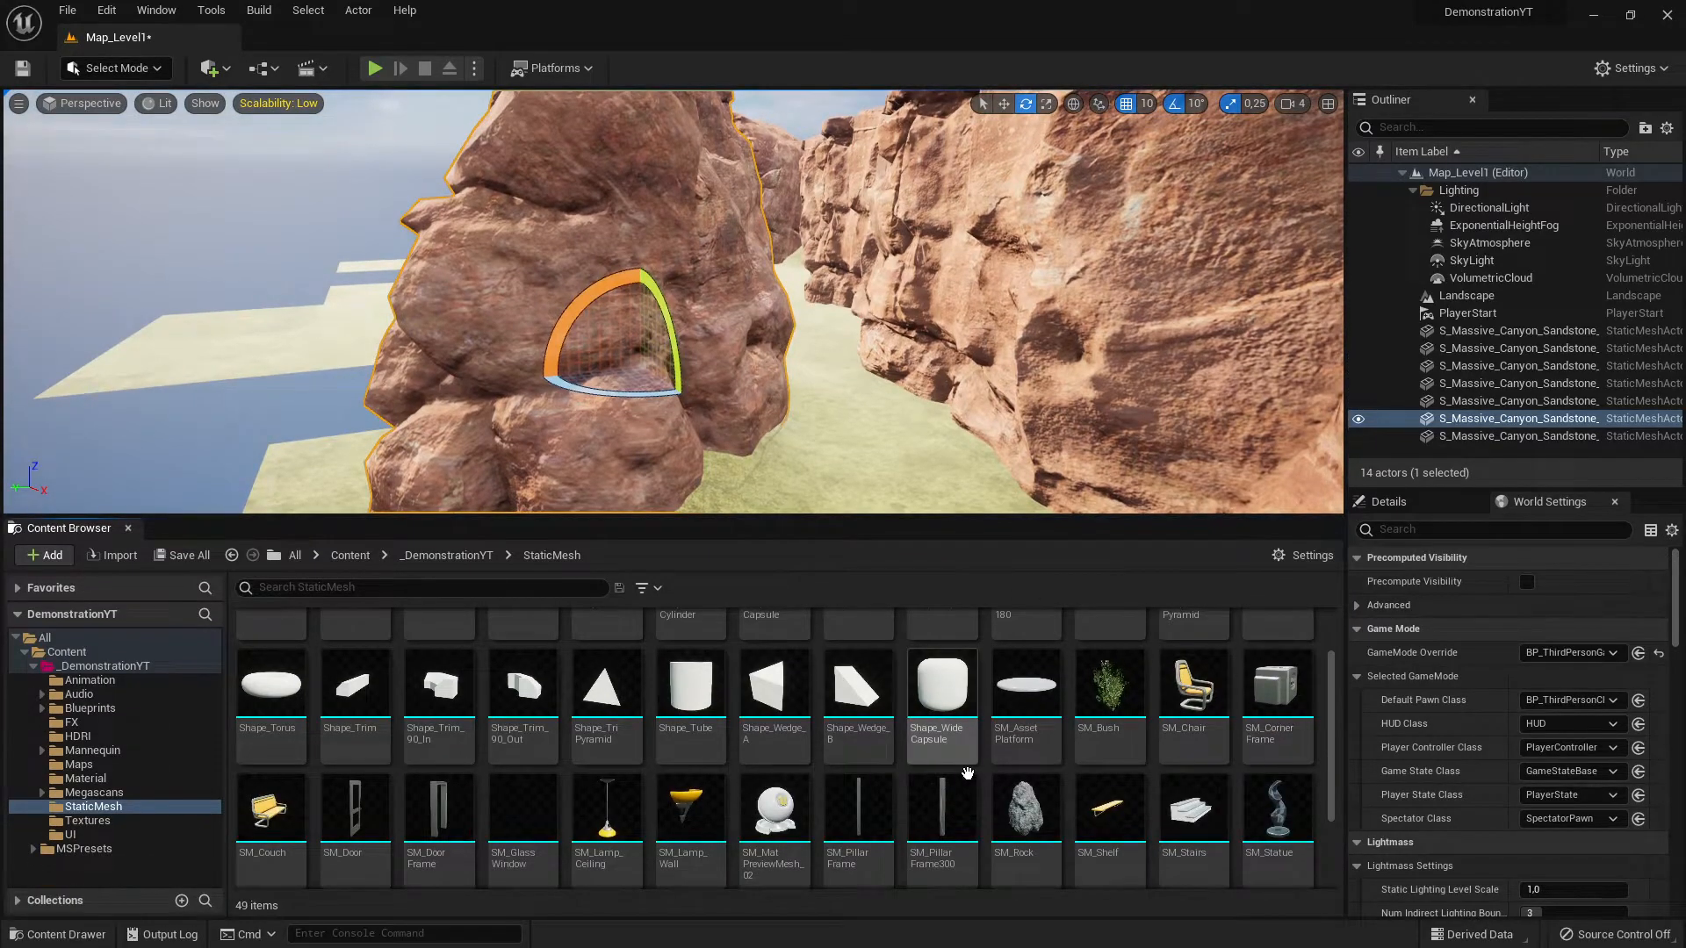
{"action": "scroll", "coordinate": [967, 772], "scroll_direction": "up", "scroll_amount": 1}
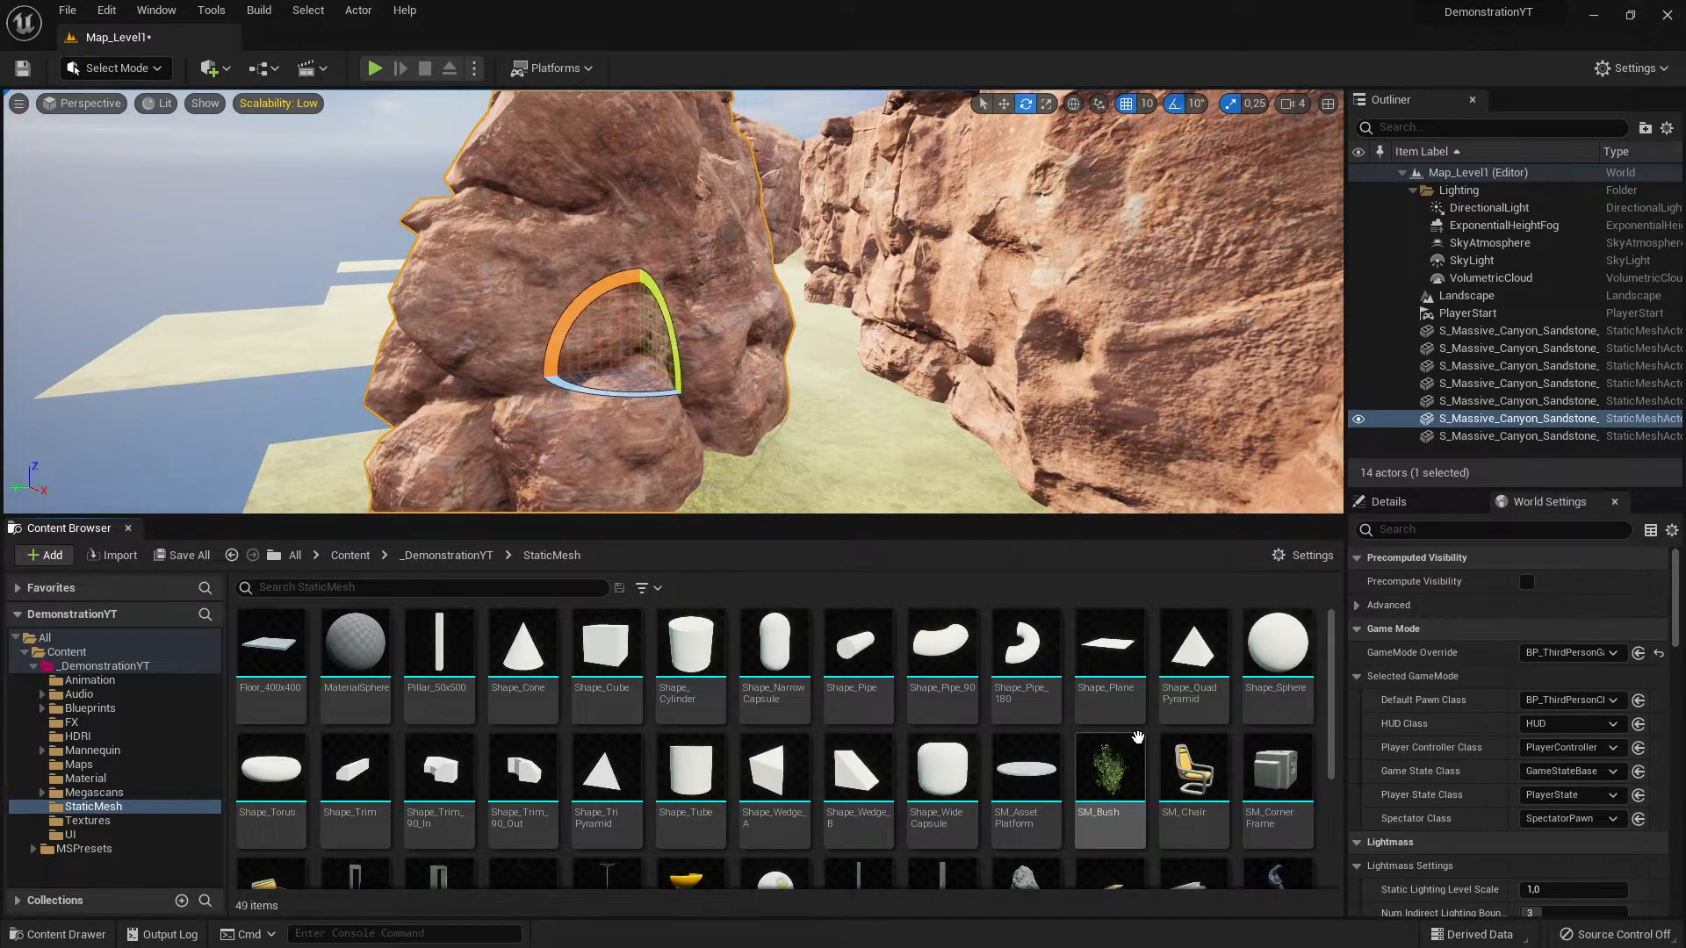
{"action": "mouse_move", "coordinate": [1130, 772]}
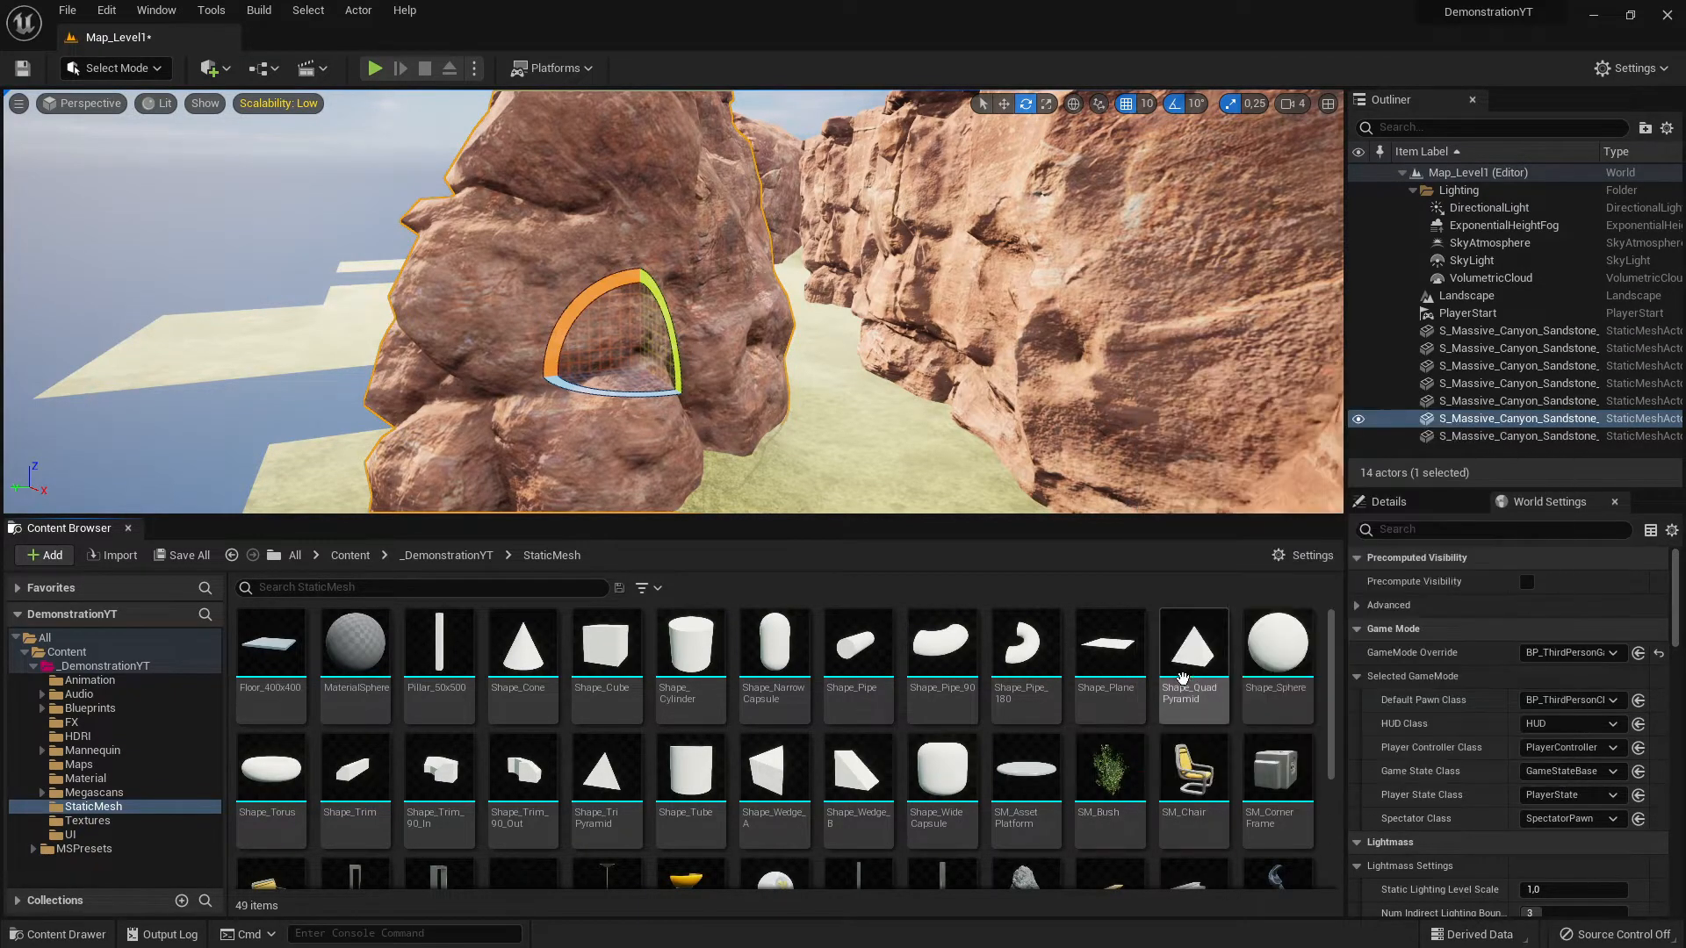
Step: Select the SM_Chair static mesh in the StaticMesh folder
{"action": "left_click", "coordinate": [1125, 767]}
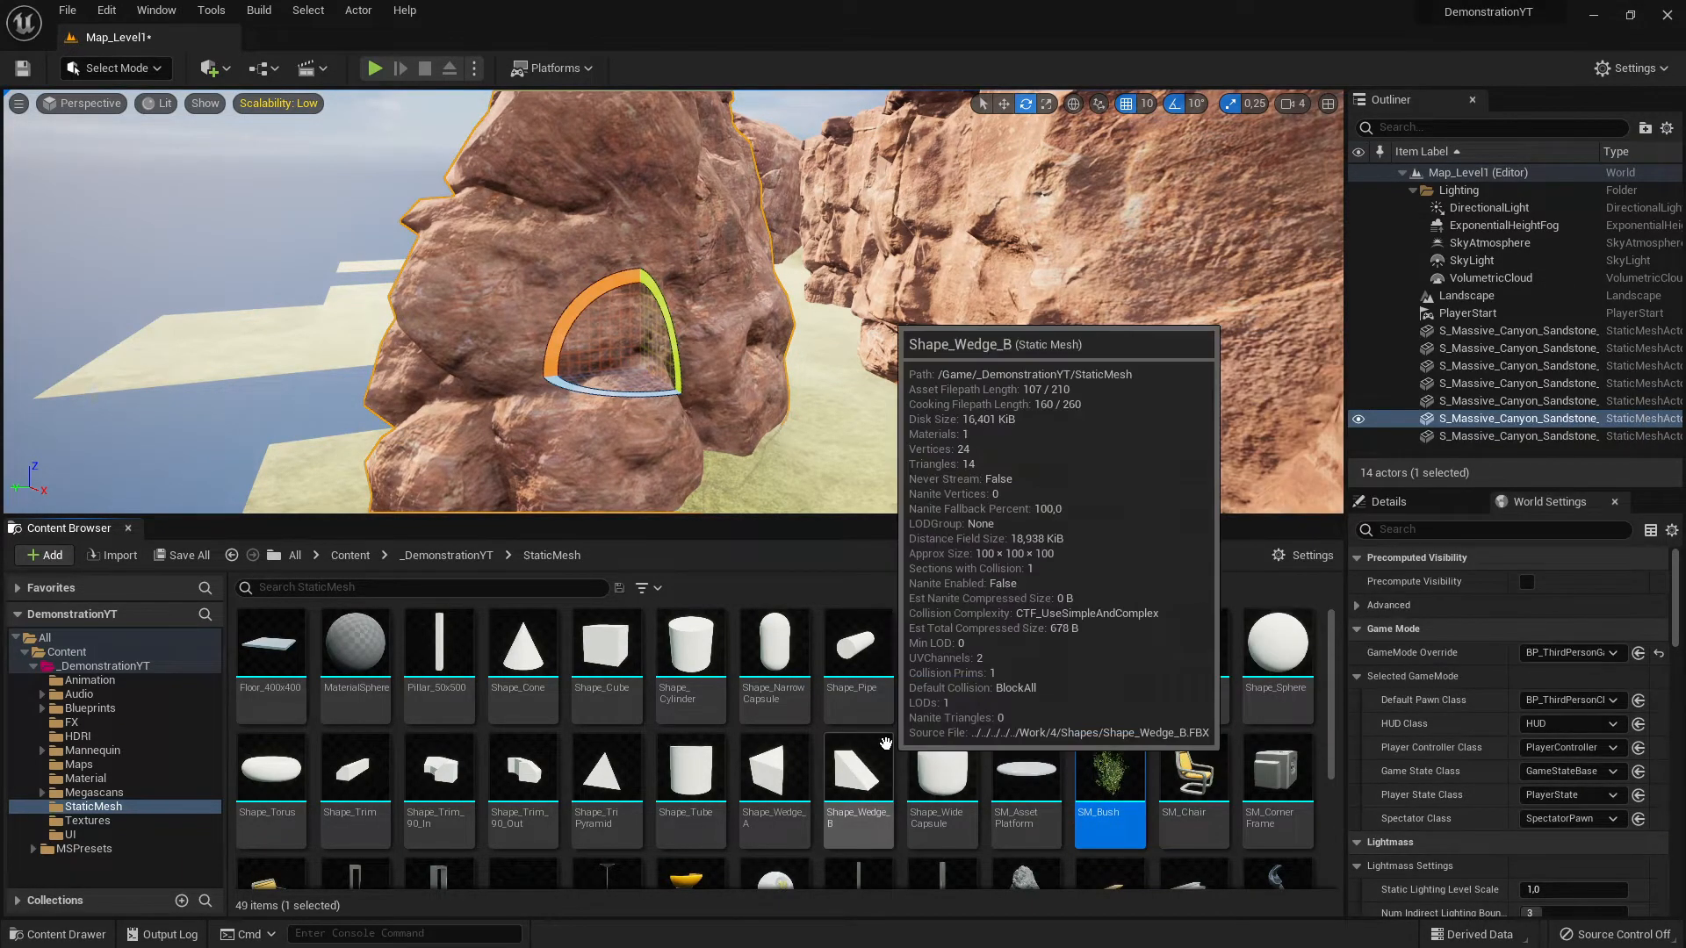
{"action": "scroll", "coordinate": [1038, 740], "scroll_direction": "down", "scroll_amount": 1}
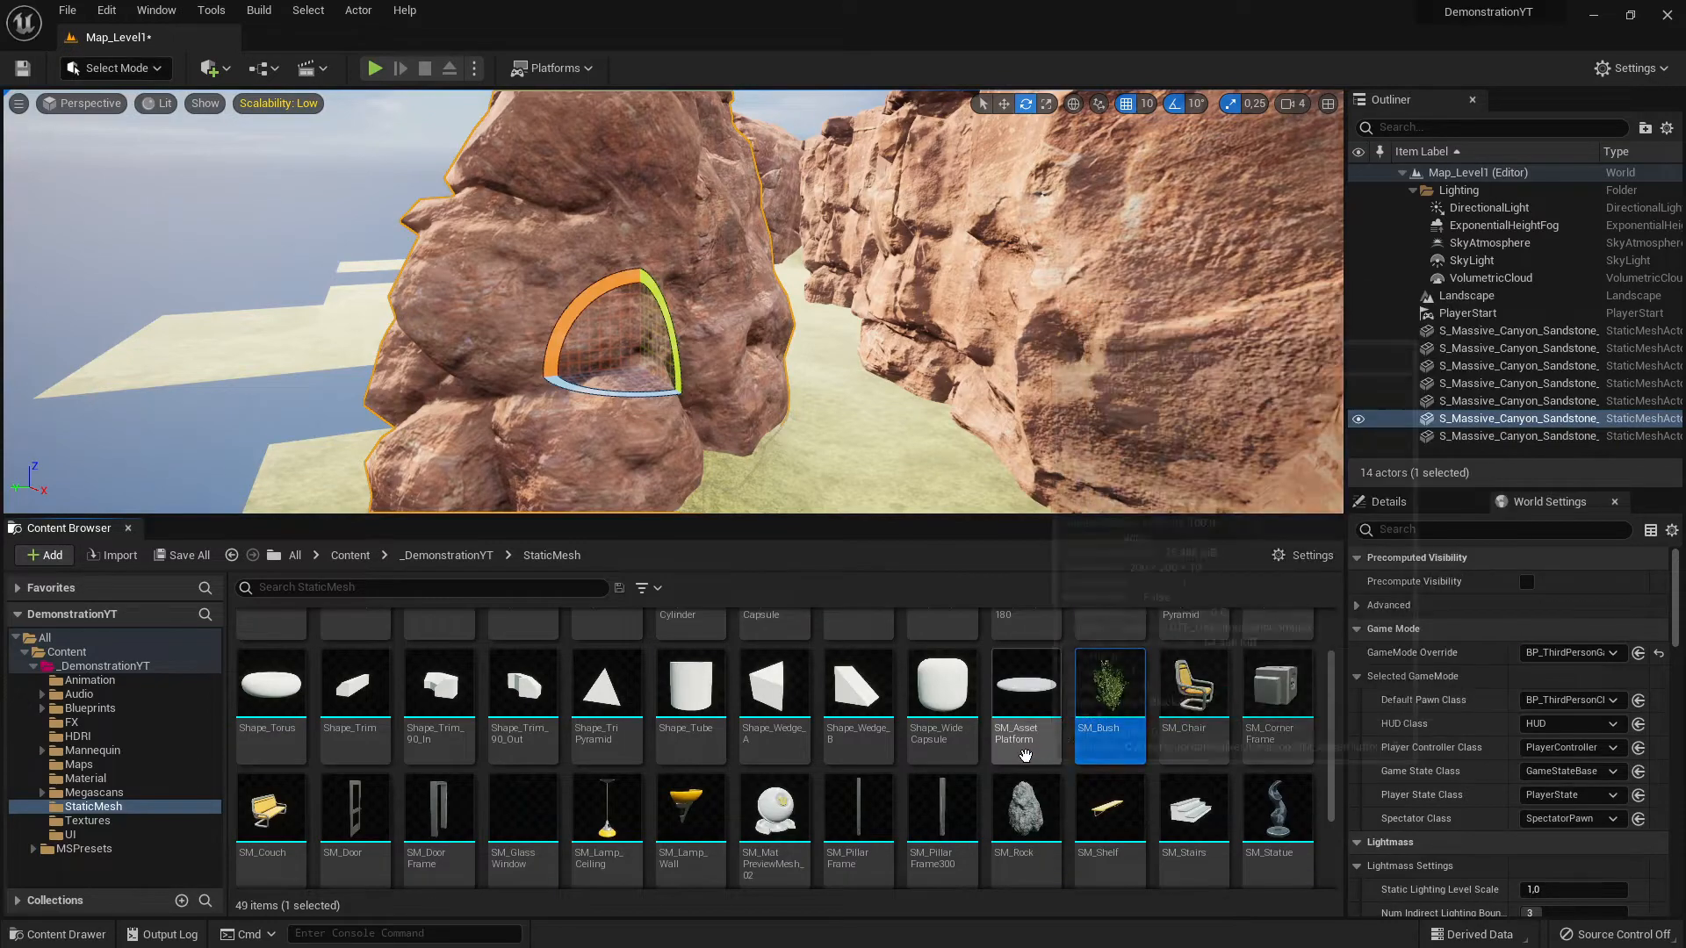
{"action": "left_click", "coordinate": [1194, 729]}
{"action": "scroll", "coordinate": [1221, 773], "scroll_direction": "up", "scroll_amount": 1}
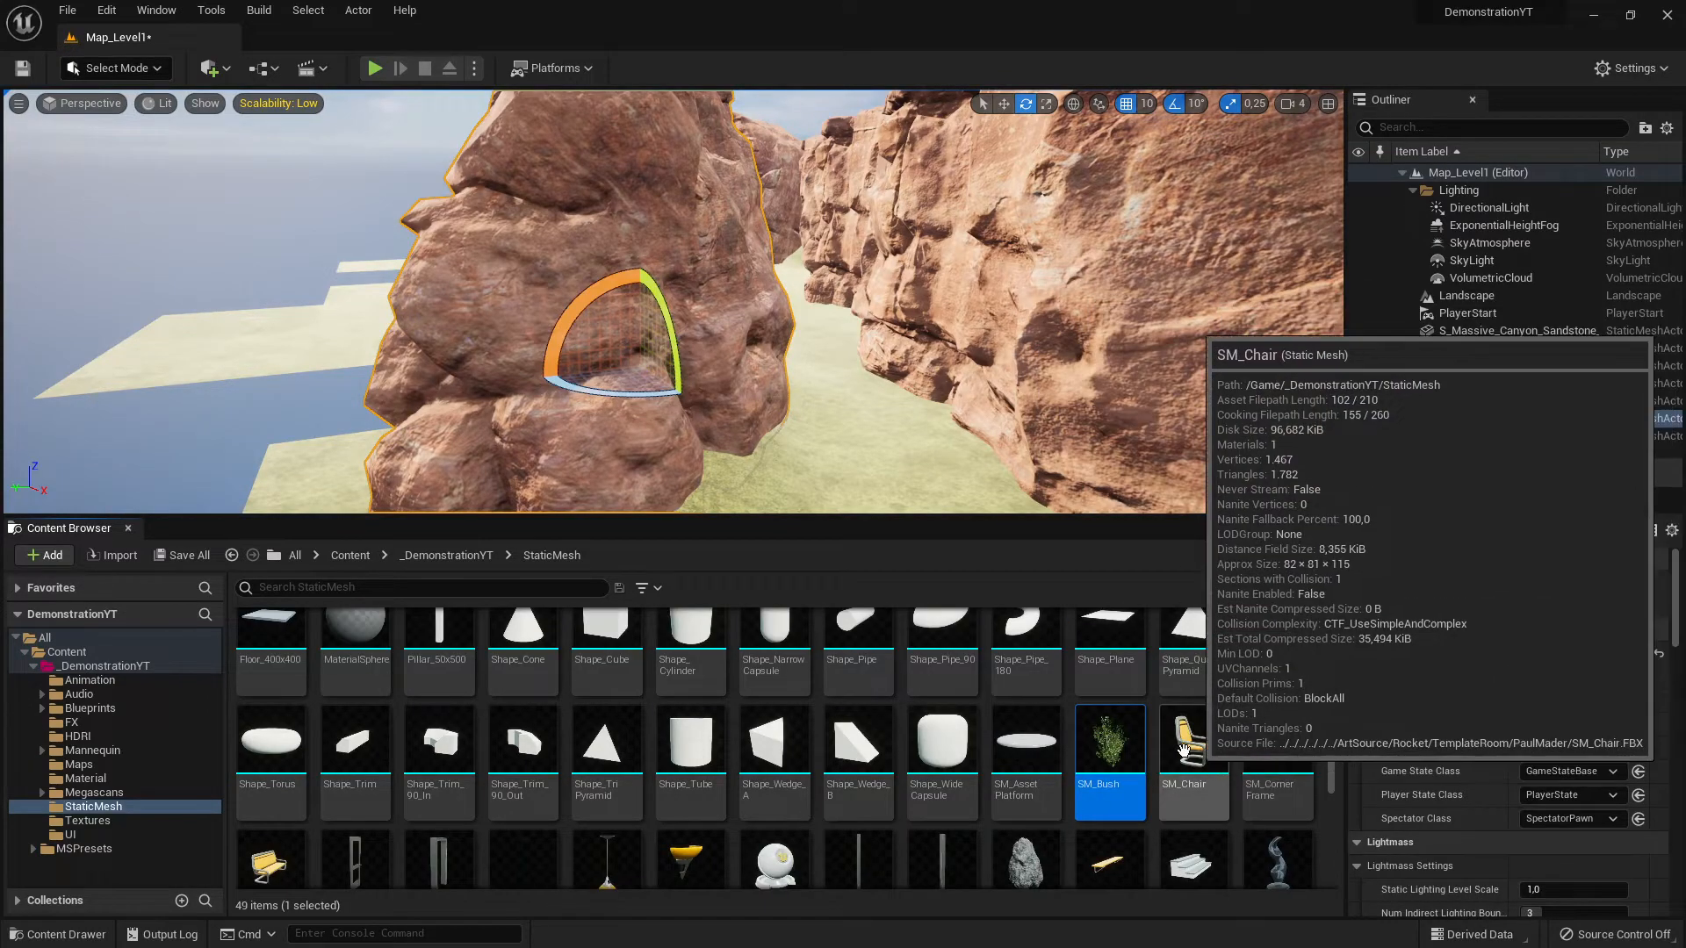
{"action": "scroll", "coordinate": [1226, 782], "scroll_direction": "up", "scroll_amount": 1}
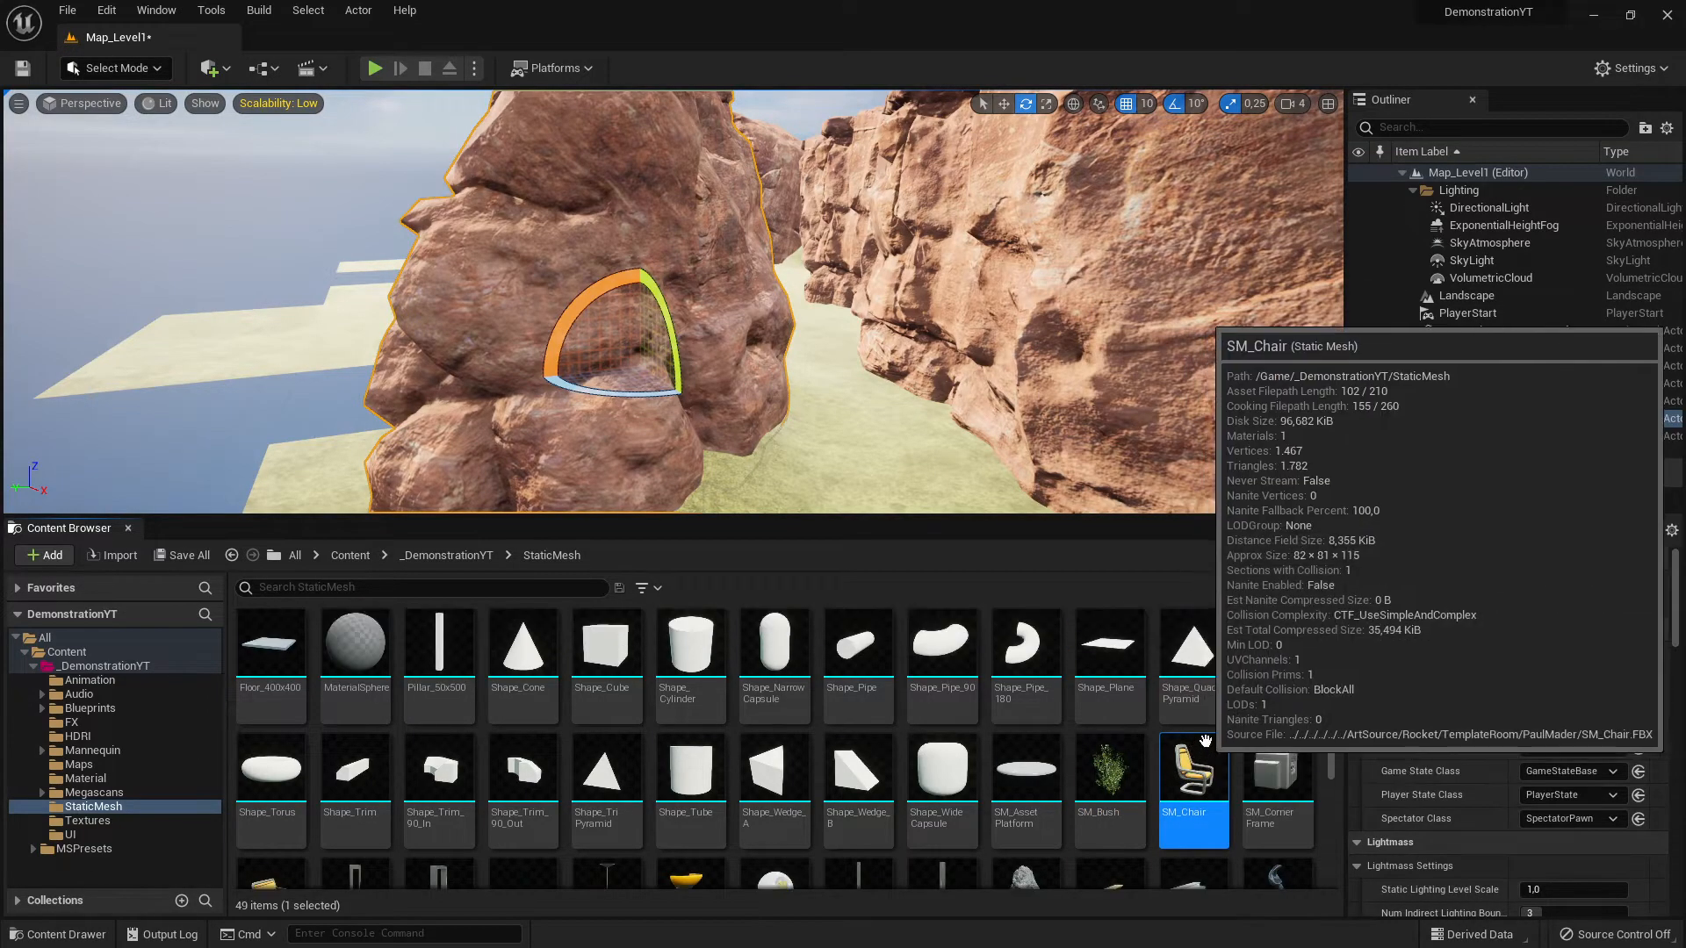
{"action": "scroll", "coordinate": [1224, 729], "scroll_direction": "down", "scroll_amount": 1}
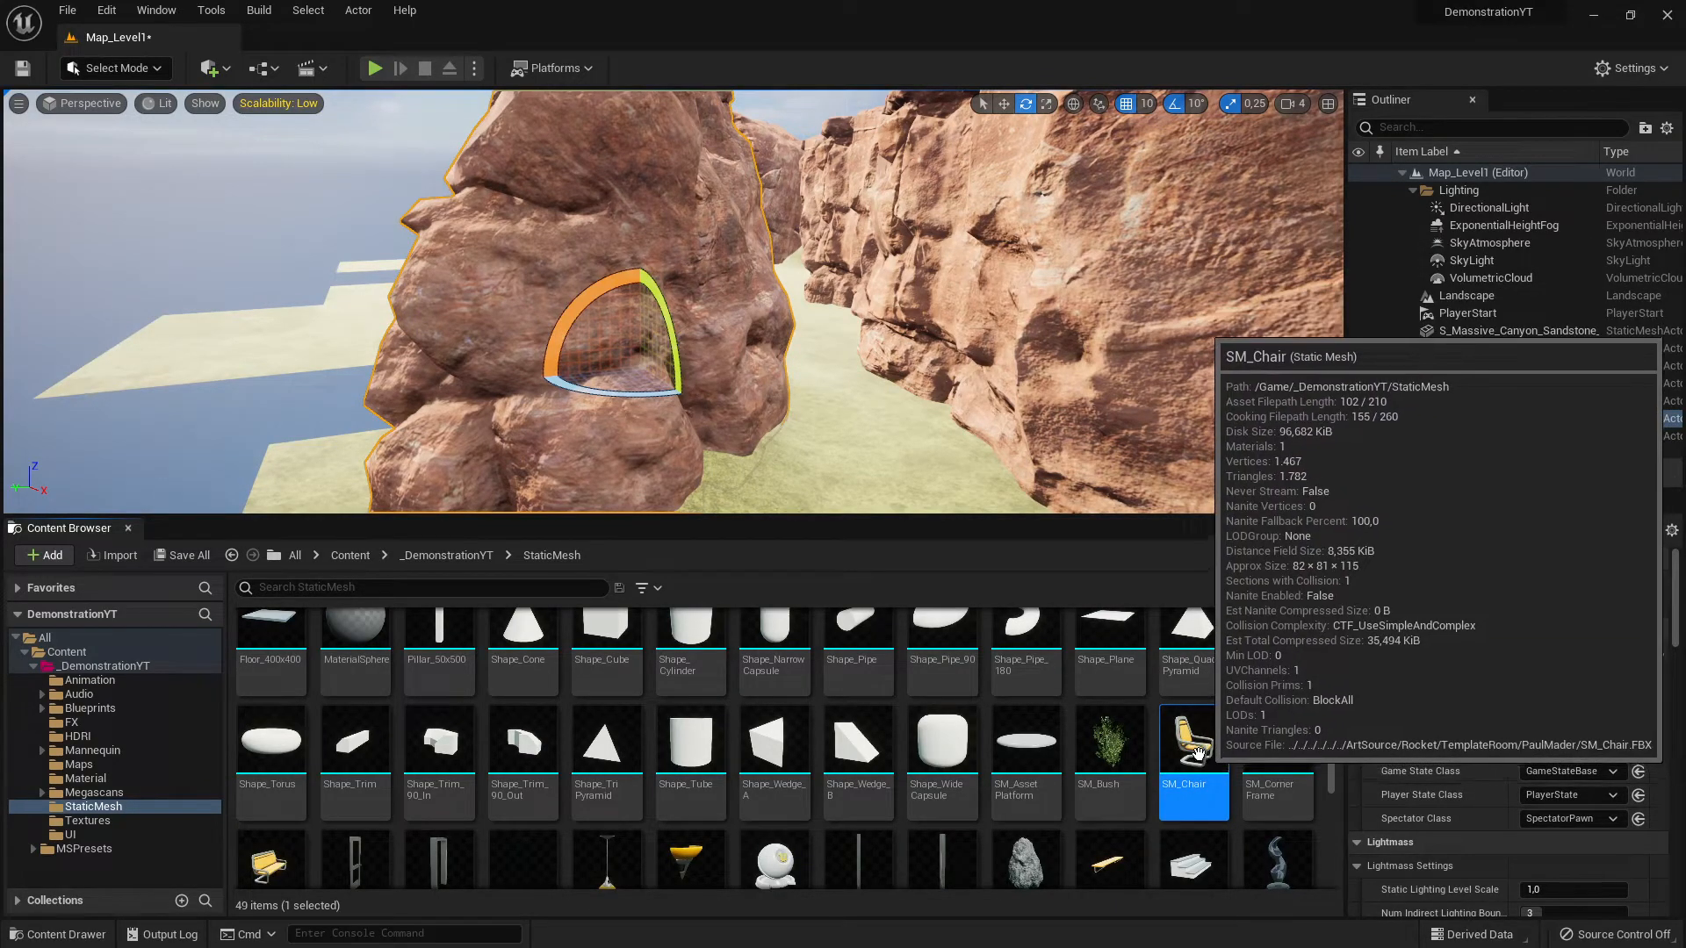
{"action": "scroll", "coordinate": [1206, 746], "scroll_direction": "down", "scroll_amount": 1}
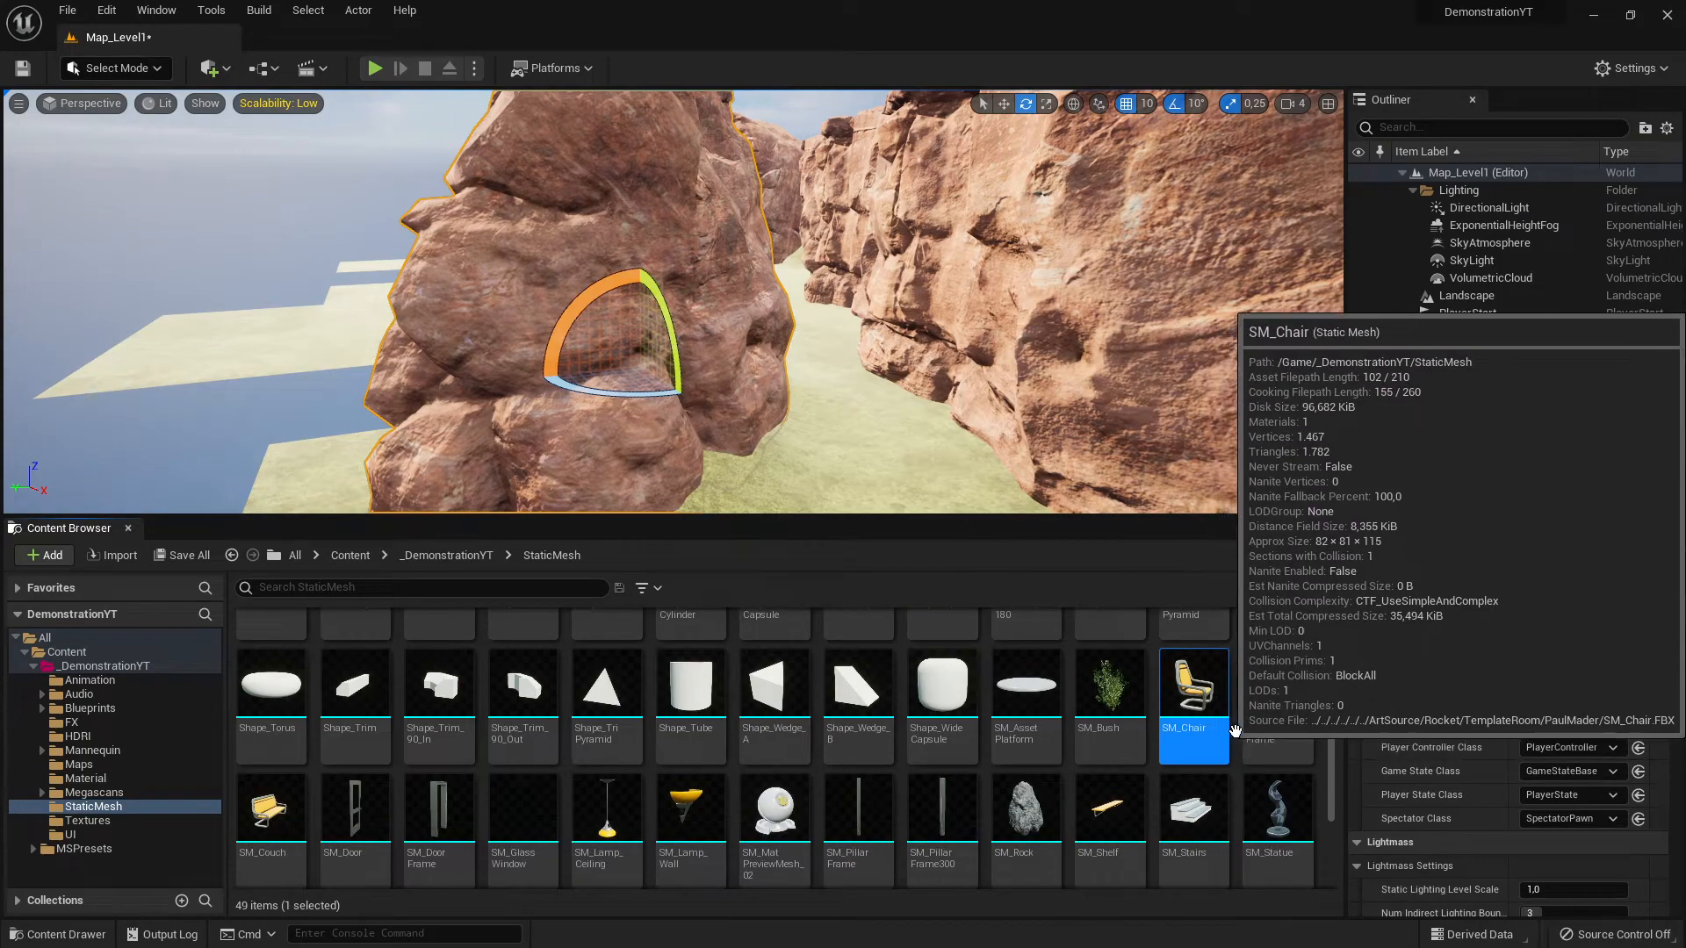
{"action": "right_click", "coordinate": [1208, 686]}
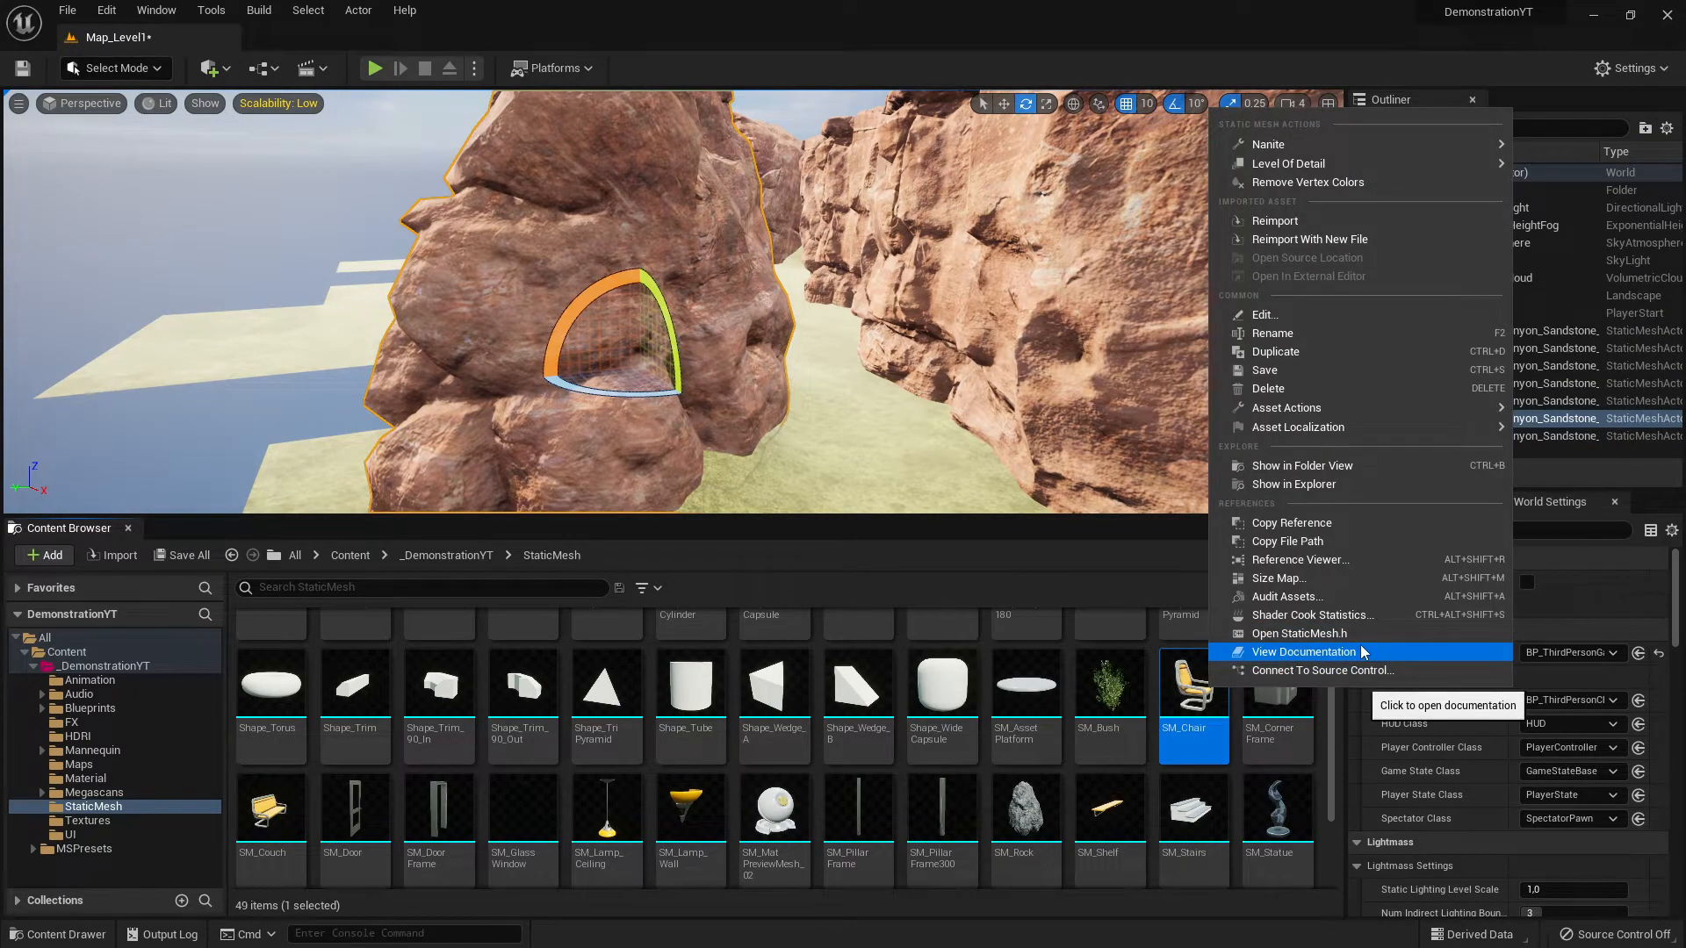
{"action": "mouse_move", "coordinate": [1335, 409]}
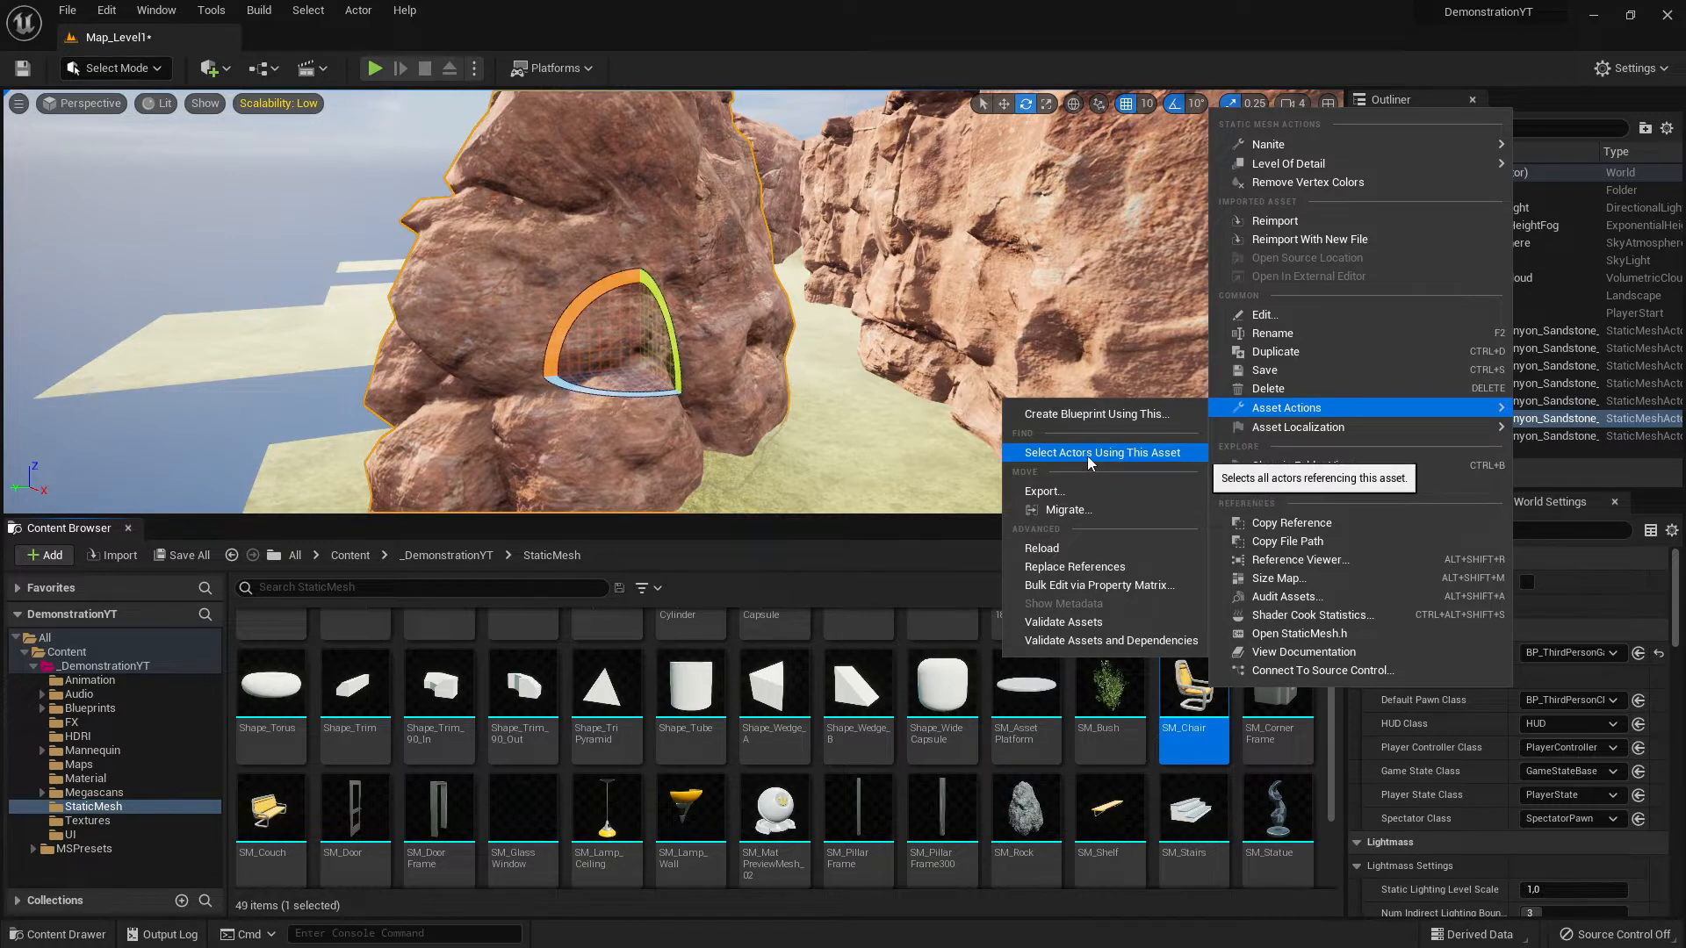
{"action": "left_click", "coordinate": [1049, 492]}
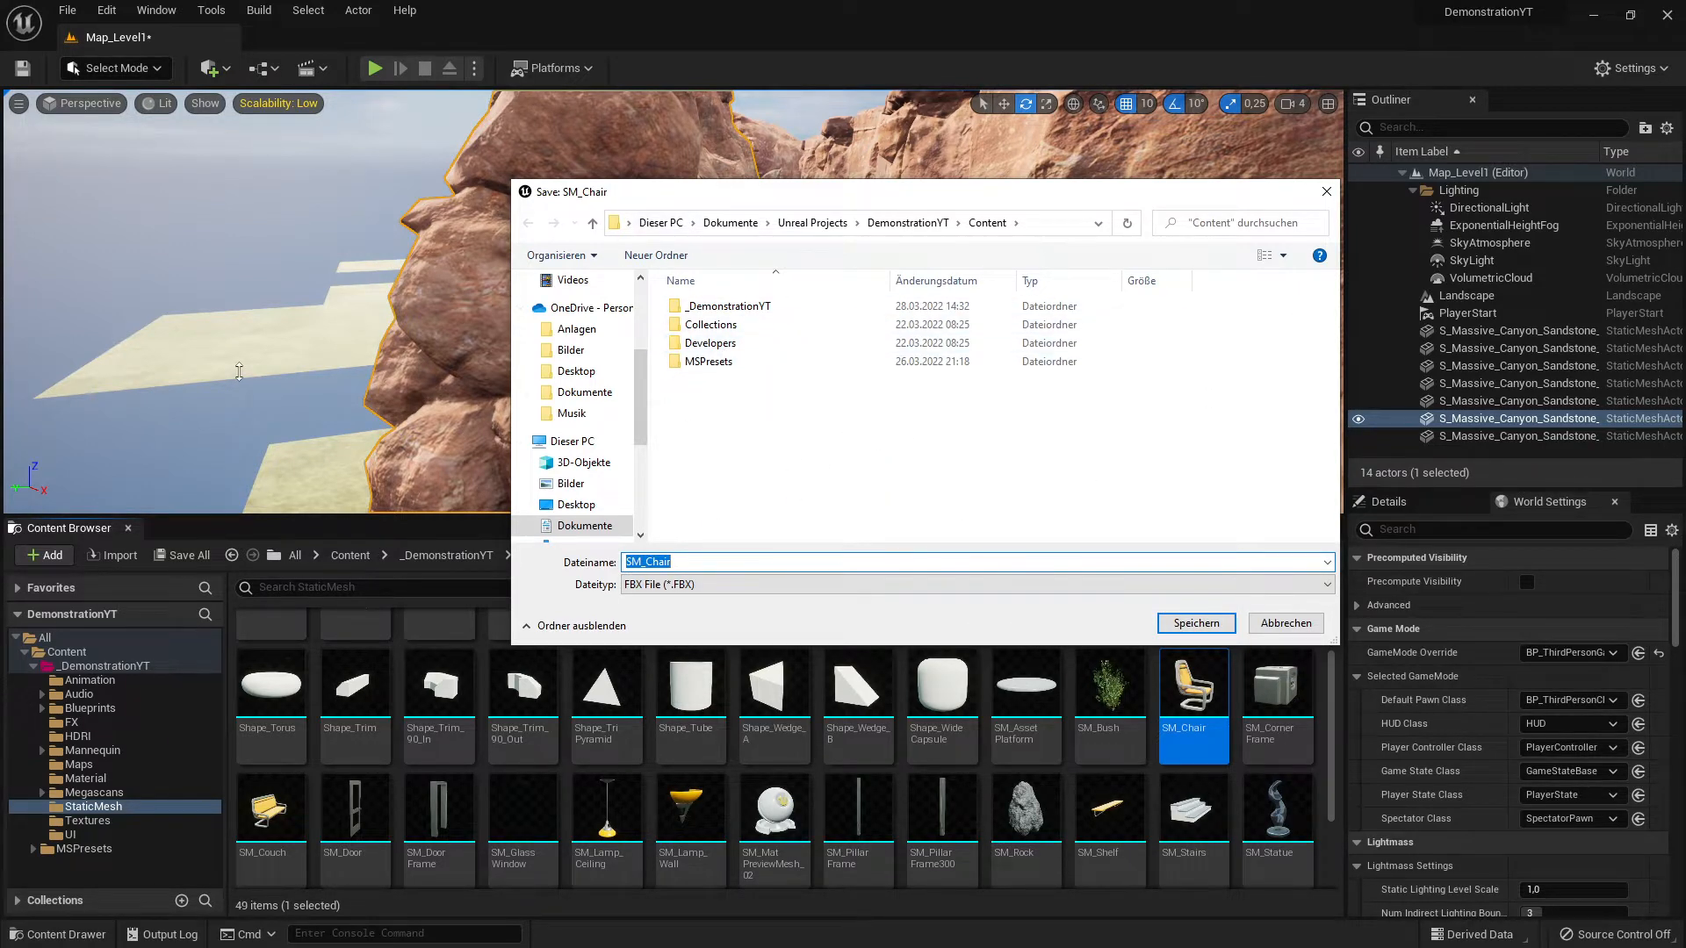
{"action": "left_click", "coordinate": [1327, 192]}
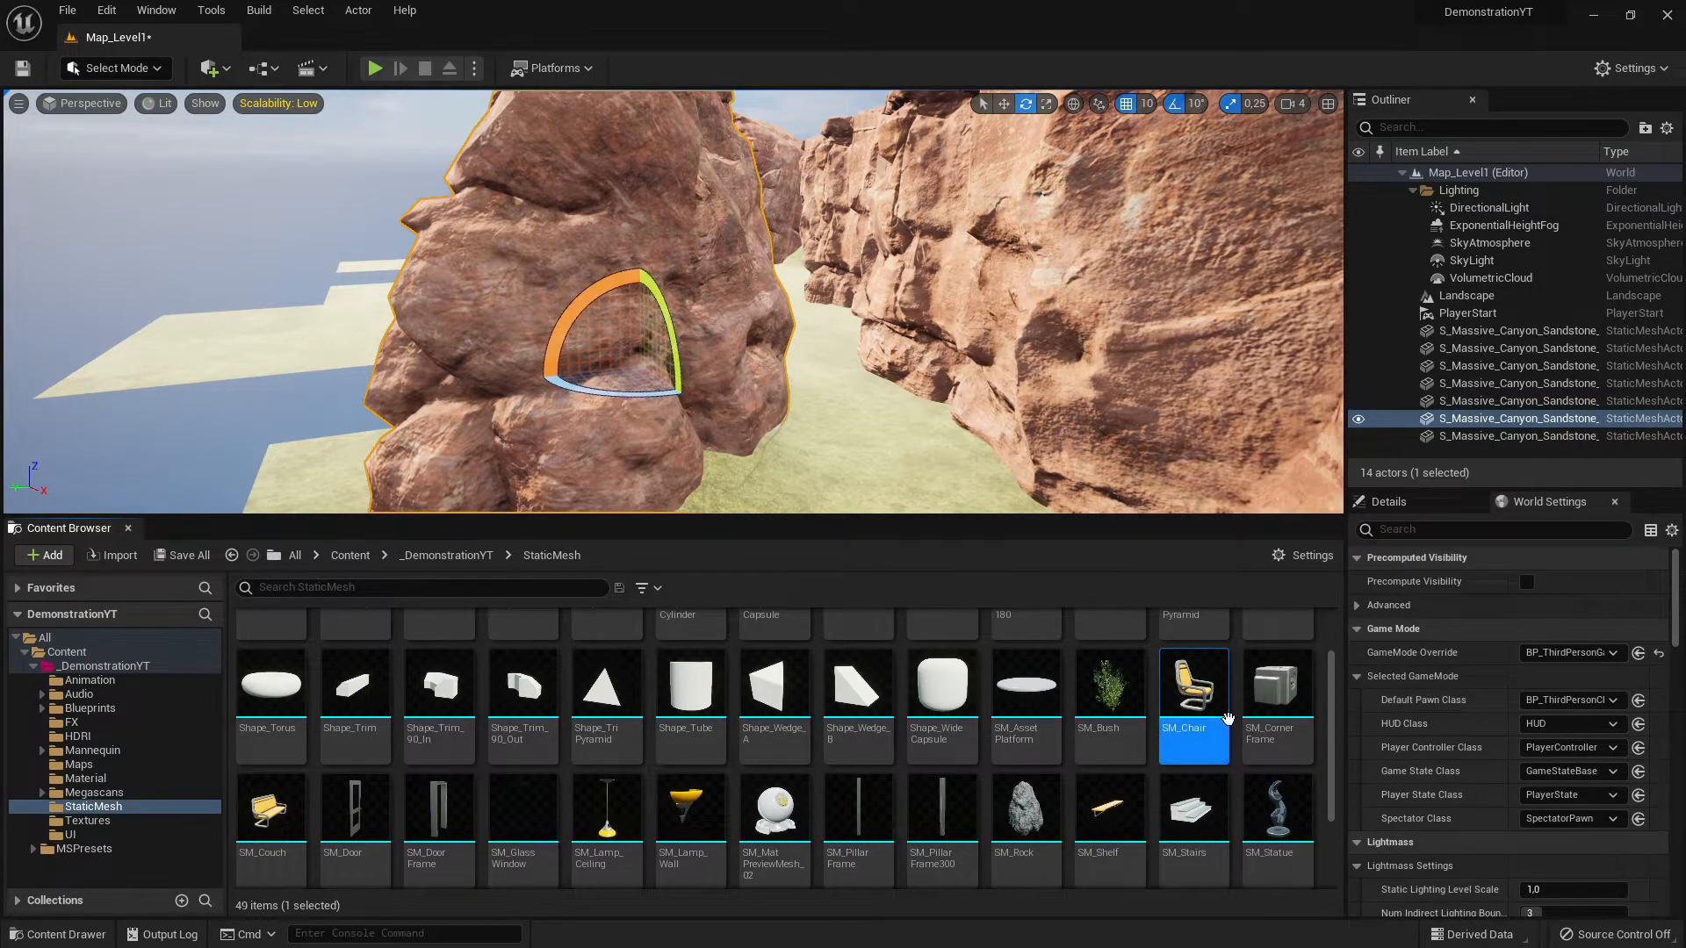
Step: Start migrating SM_Chair to another project and save the modified Map_Level1 level
{"action": "right_click", "coordinate": [1208, 672]}
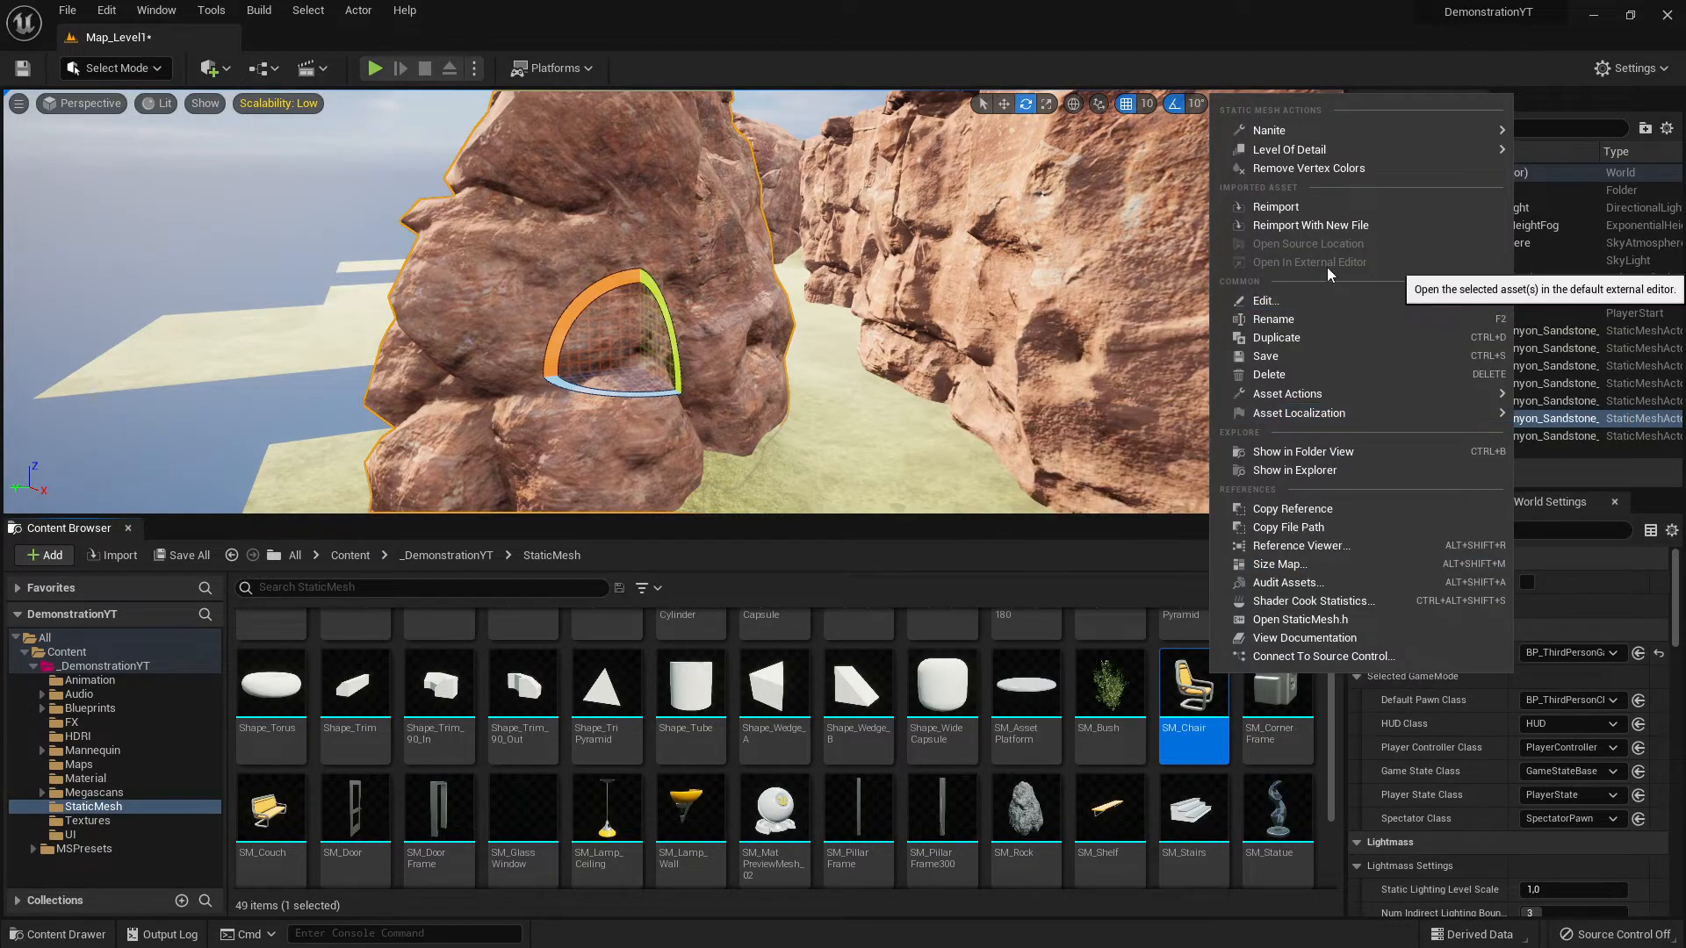
{"action": "mouse_move", "coordinate": [1319, 416]}
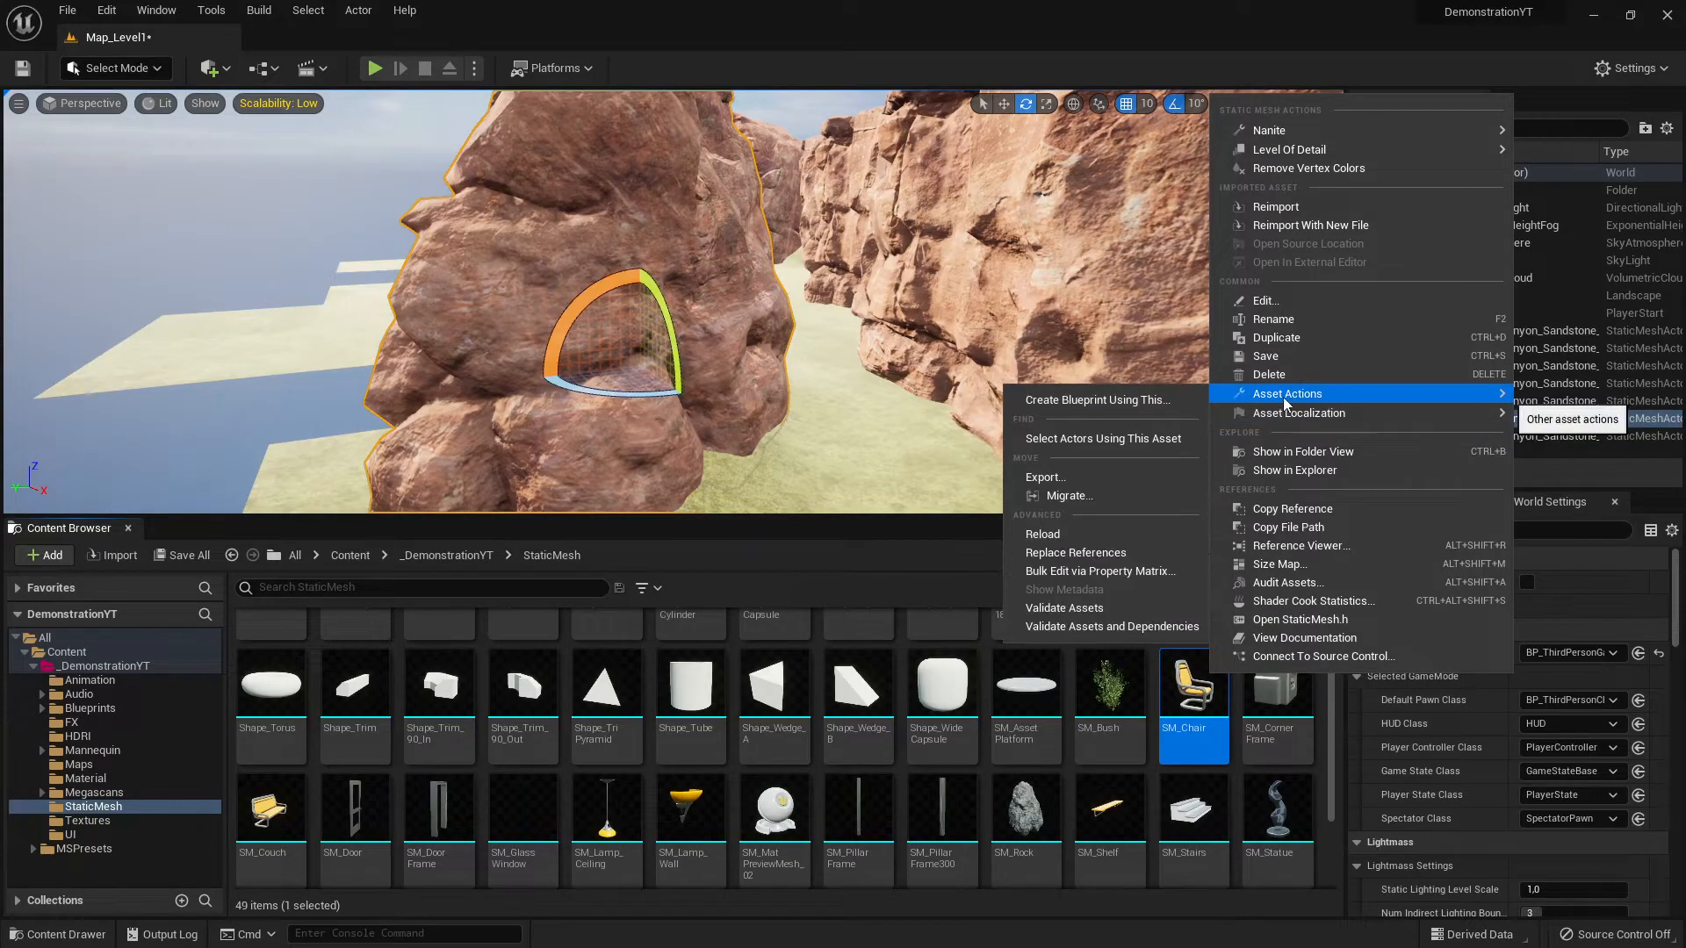
{"action": "left_click", "coordinate": [1066, 497]}
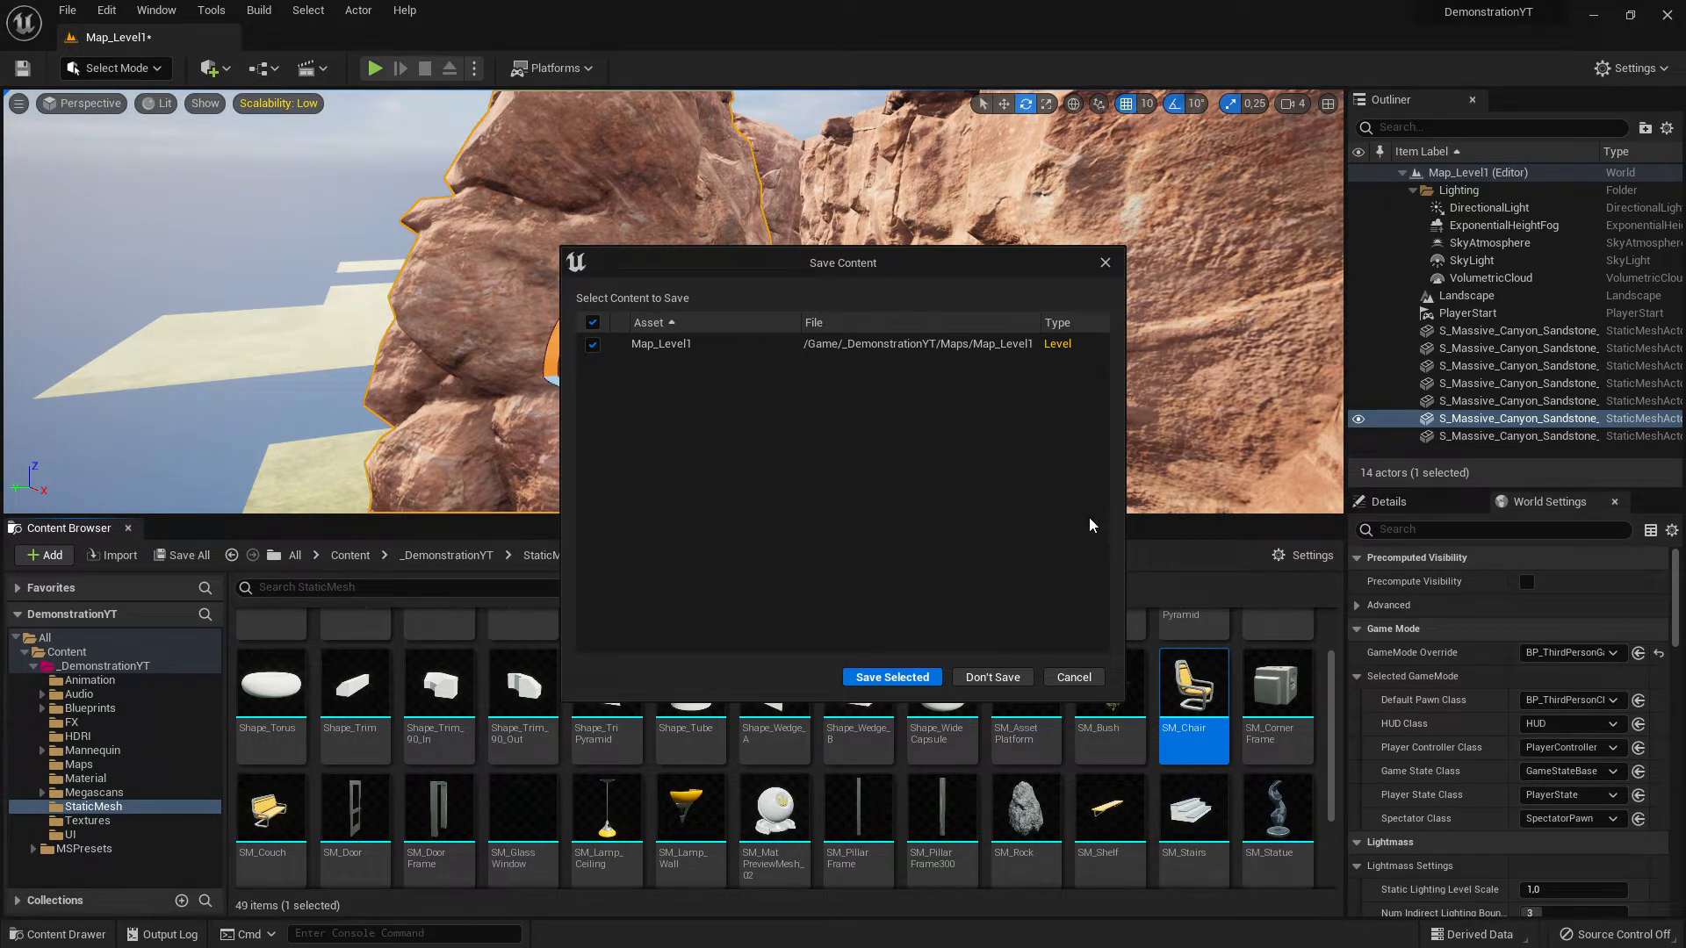
{"action": "left_click", "coordinate": [883, 680]}
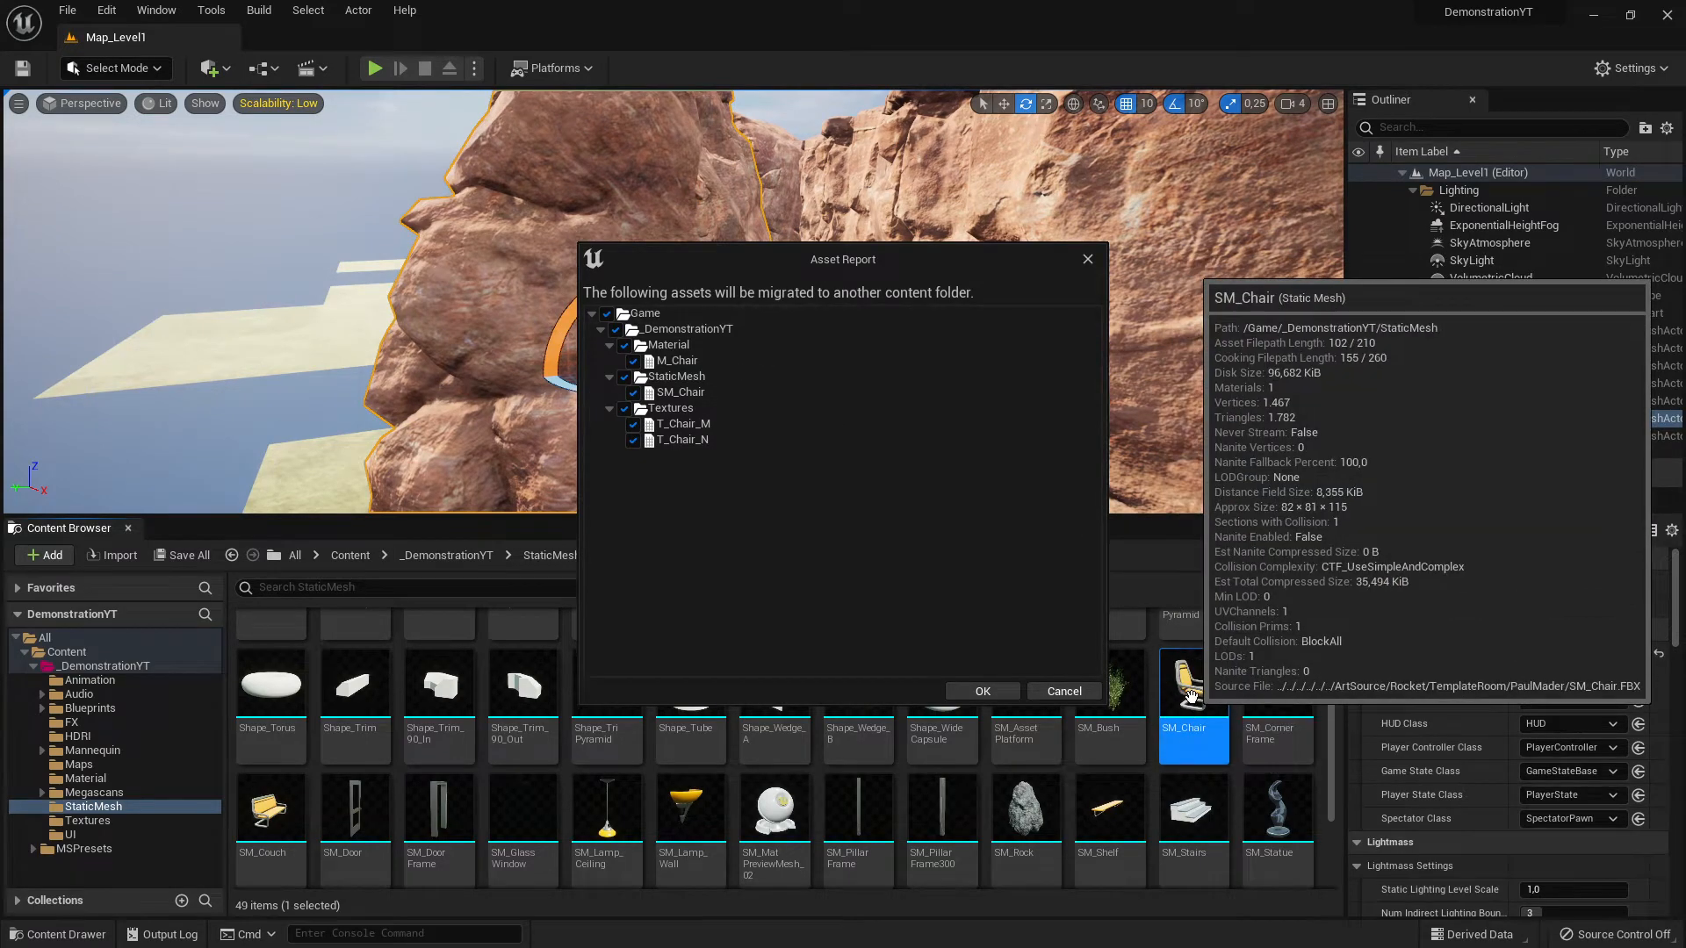
Step: Examine the material, static mesh and texture assets listed for migration with the chair in the Asset Report
{"action": "left_click", "coordinate": [683, 443]}
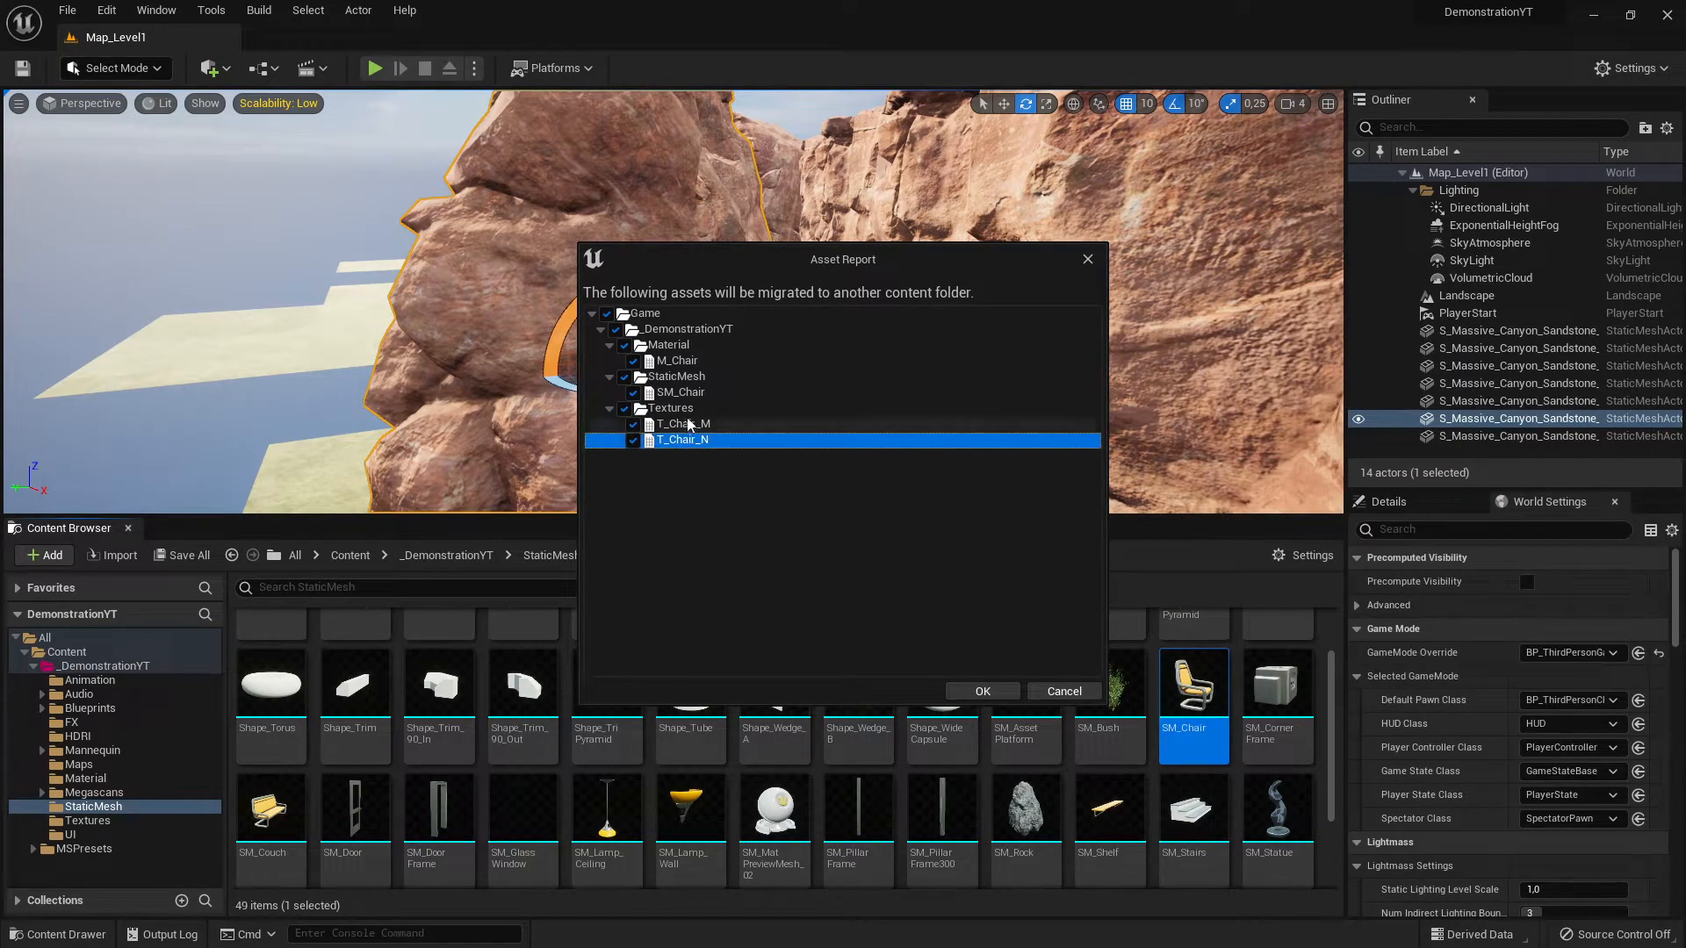
{"action": "left_click", "coordinate": [686, 422]}
{"action": "left_click", "coordinate": [683, 407]}
{"action": "left_click", "coordinate": [687, 391]}
{"action": "left_click", "coordinate": [691, 376]}
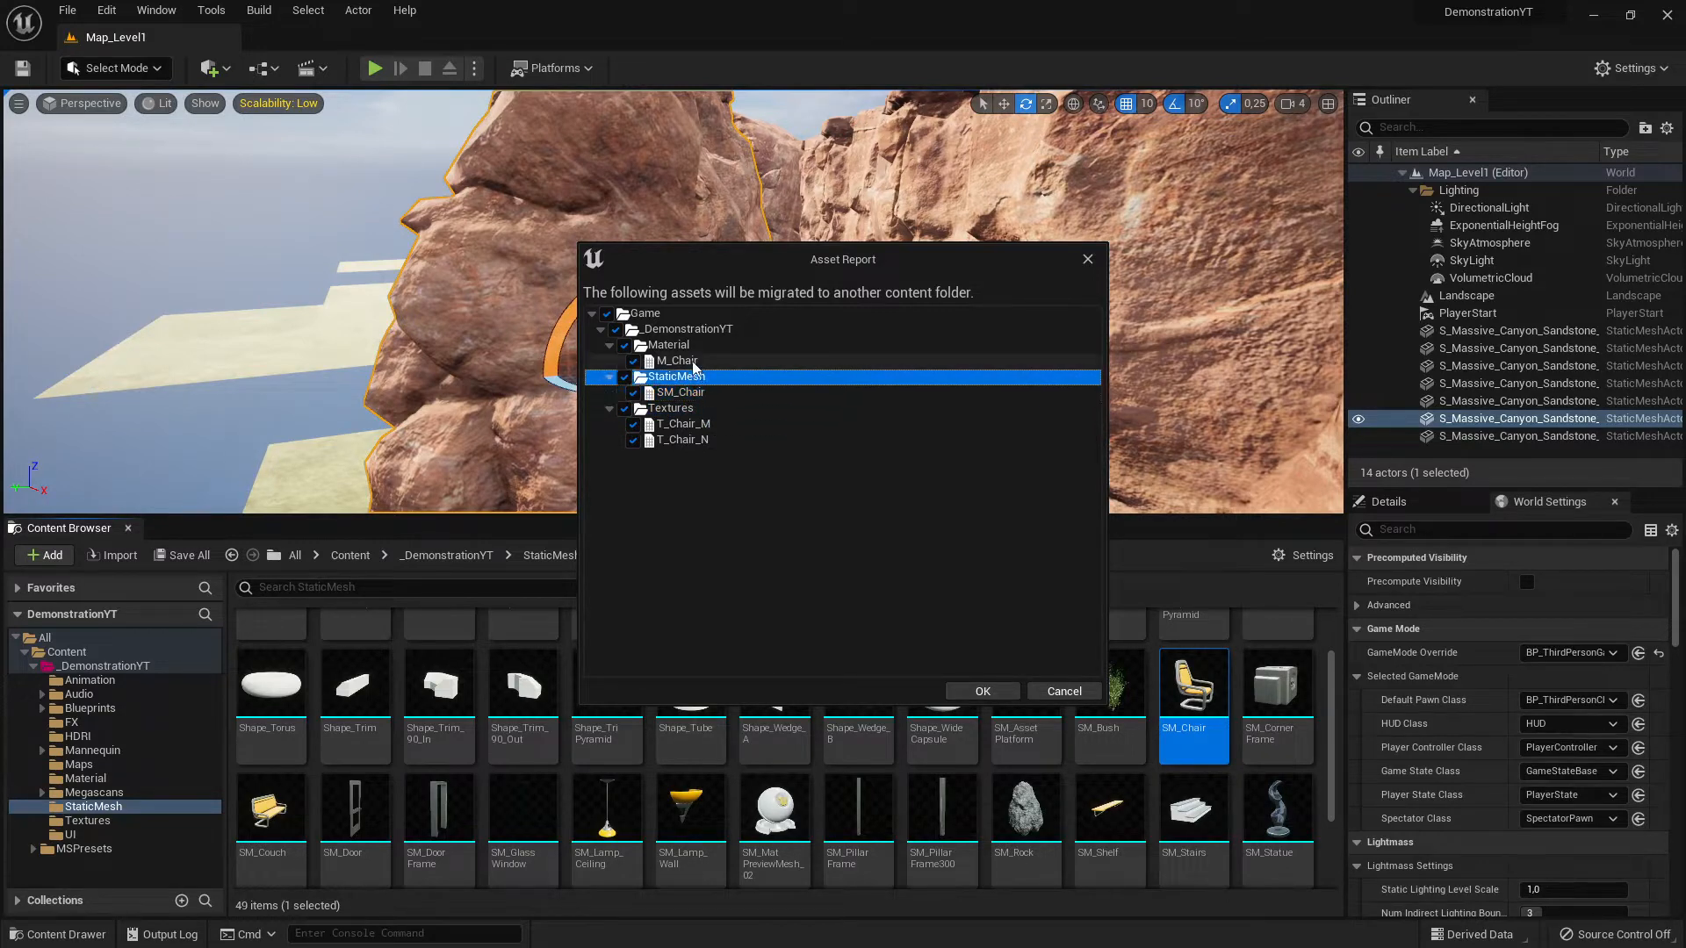
{"action": "left_click", "coordinate": [684, 360]}
{"action": "left_click", "coordinate": [682, 344]}
{"action": "left_click", "coordinate": [680, 329]}
{"action": "left_click", "coordinate": [651, 314]}
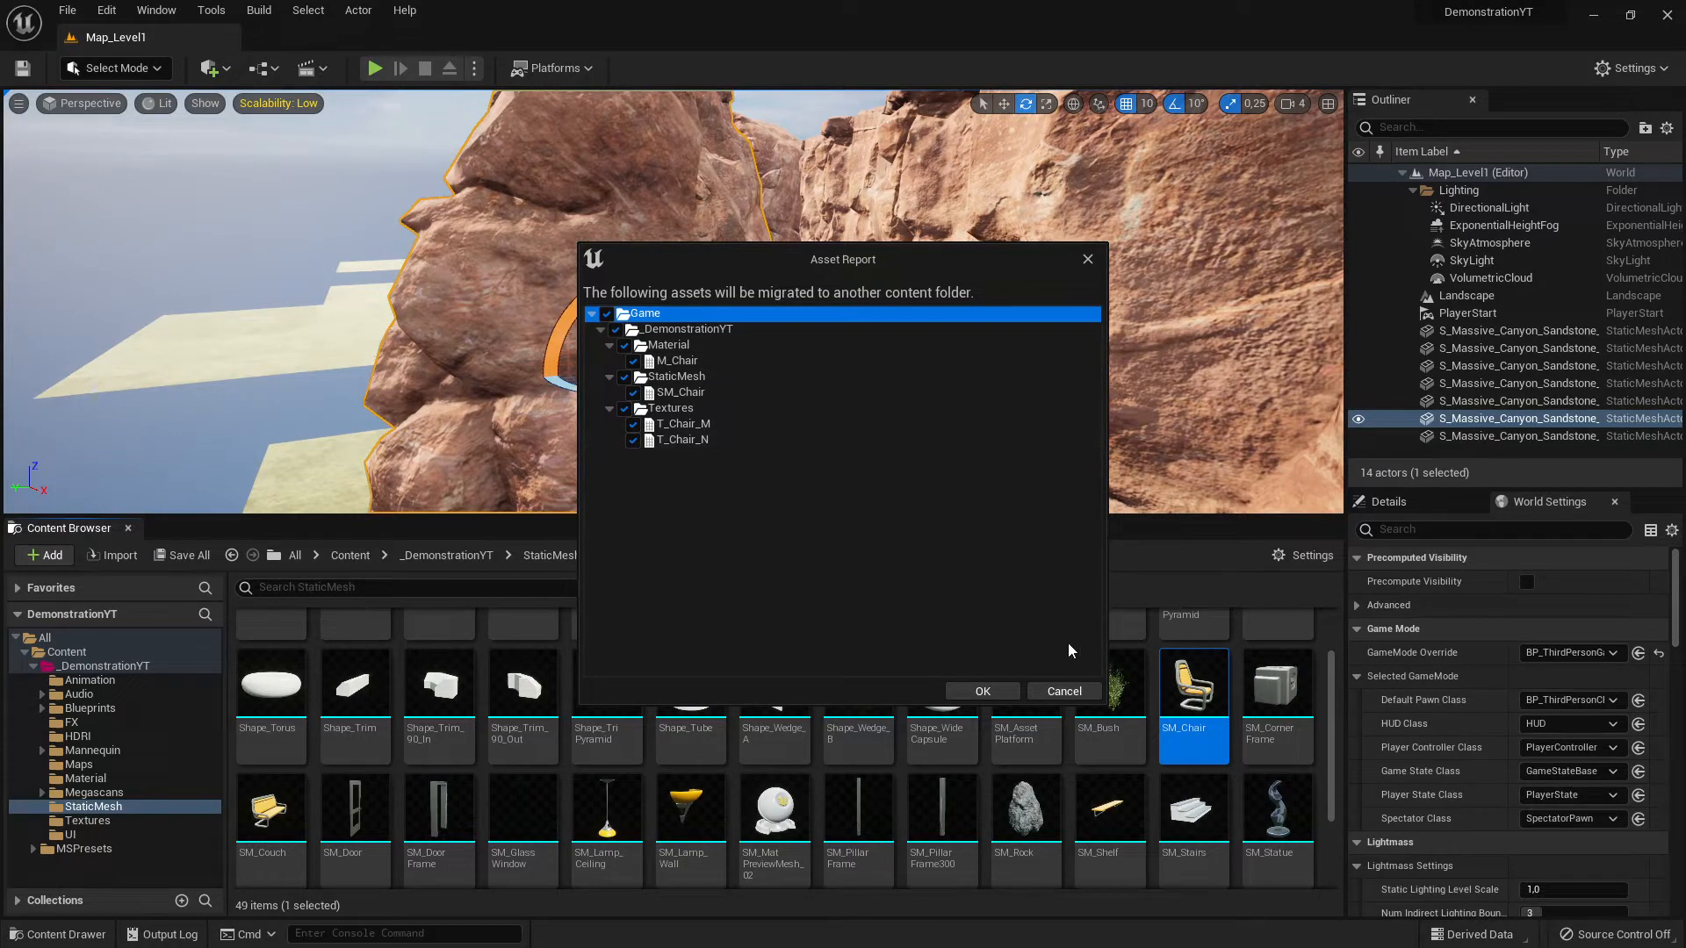
{"action": "mouse_move", "coordinate": [1194, 689]}
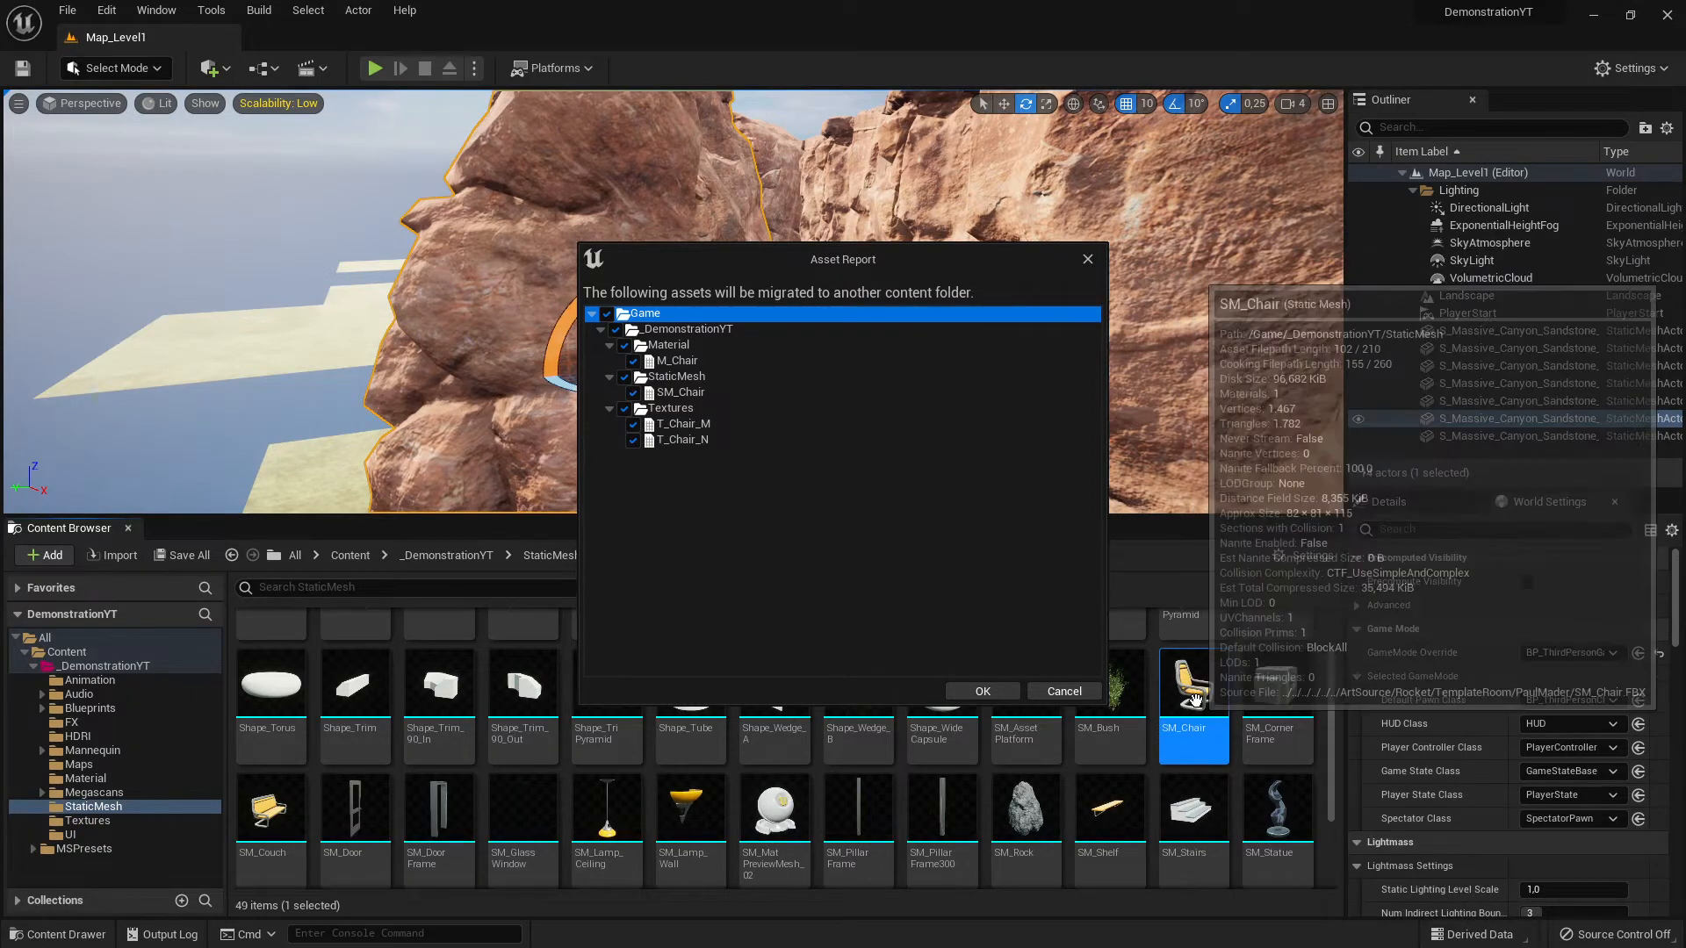
Step: Try excluding the Textures and Material folders from the chair's migration, and include both again
{"action": "left_click", "coordinate": [625, 409]}
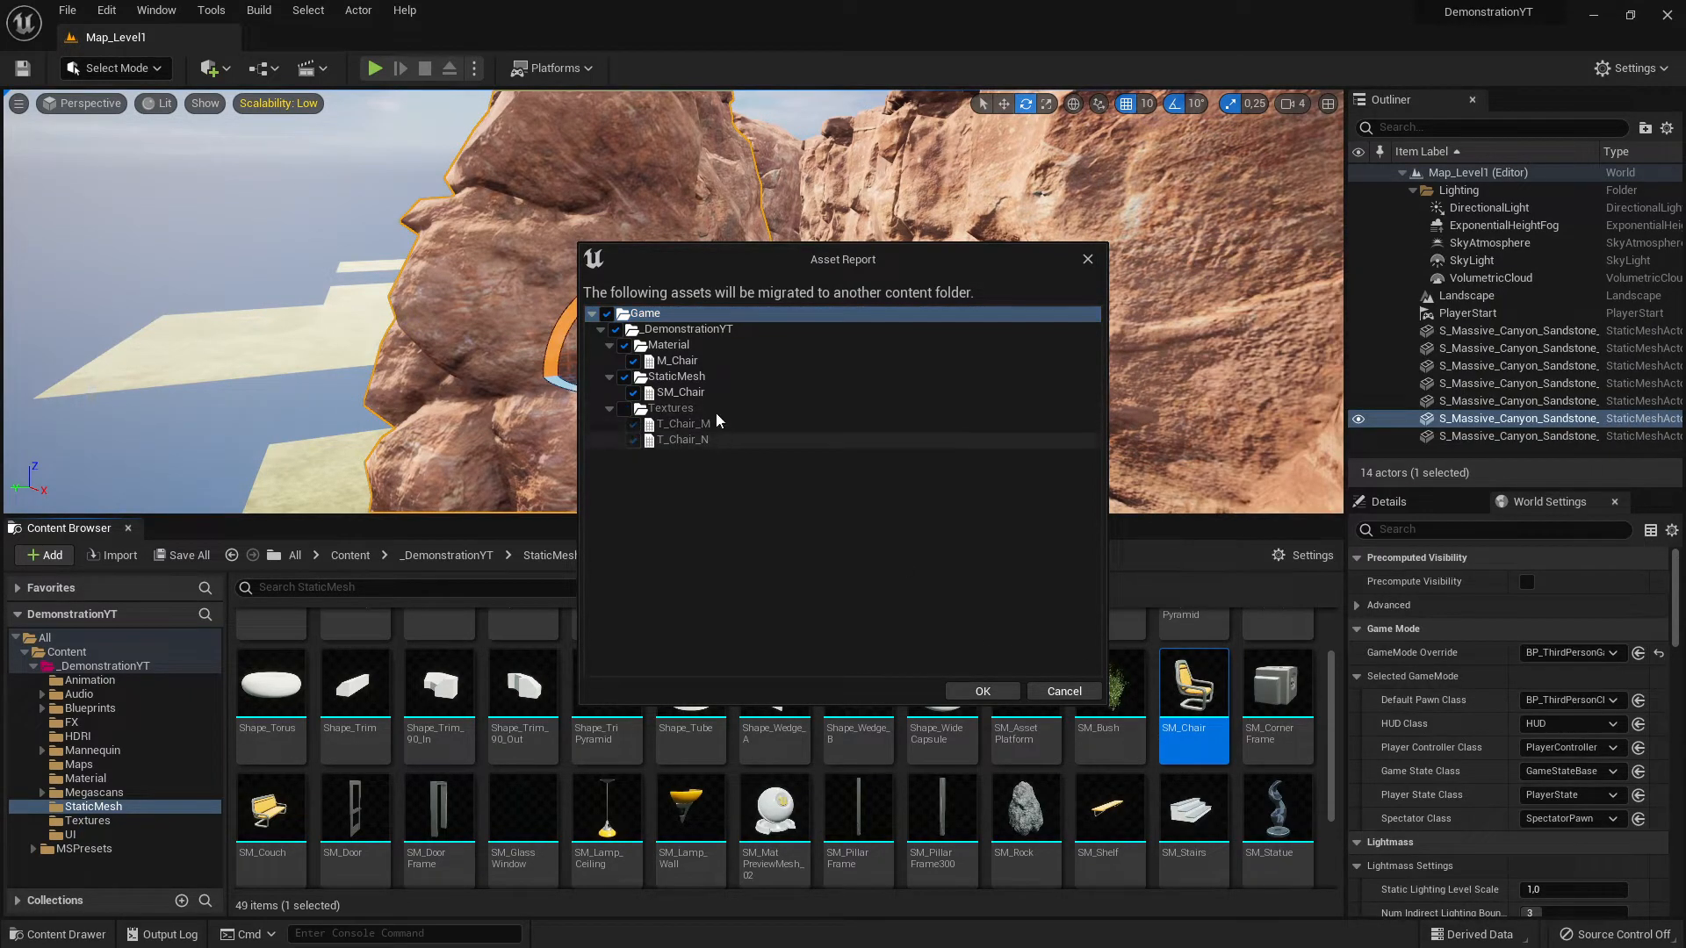
{"action": "left_click", "coordinate": [624, 345]}
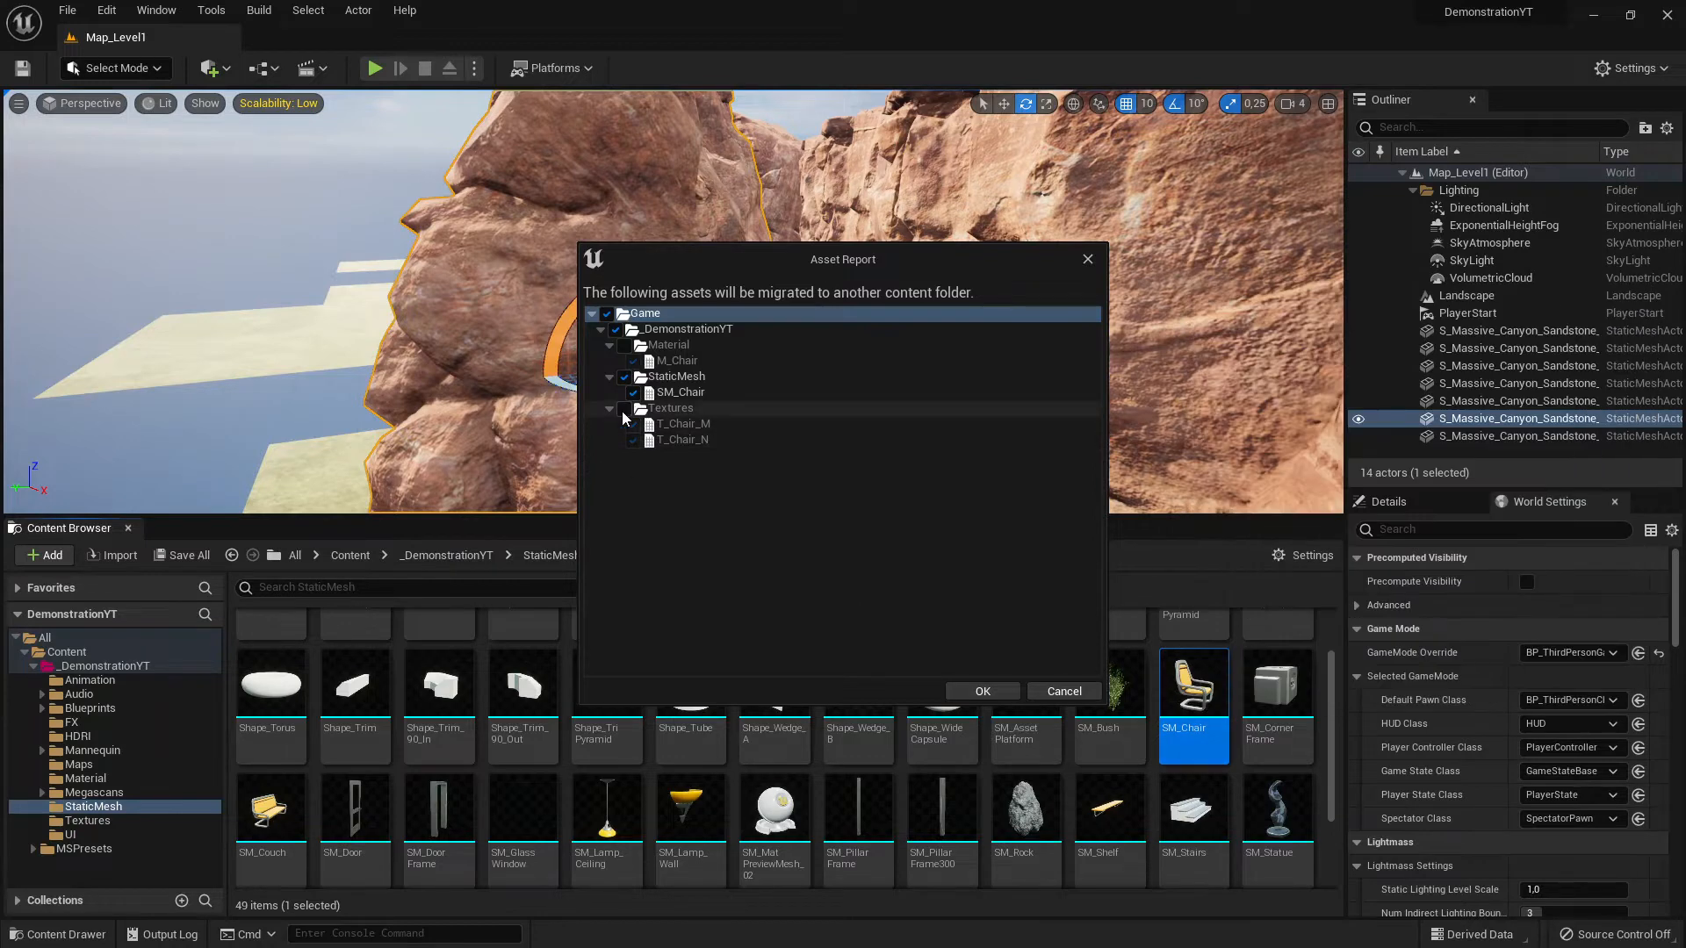
{"action": "left_click", "coordinate": [625, 409]}
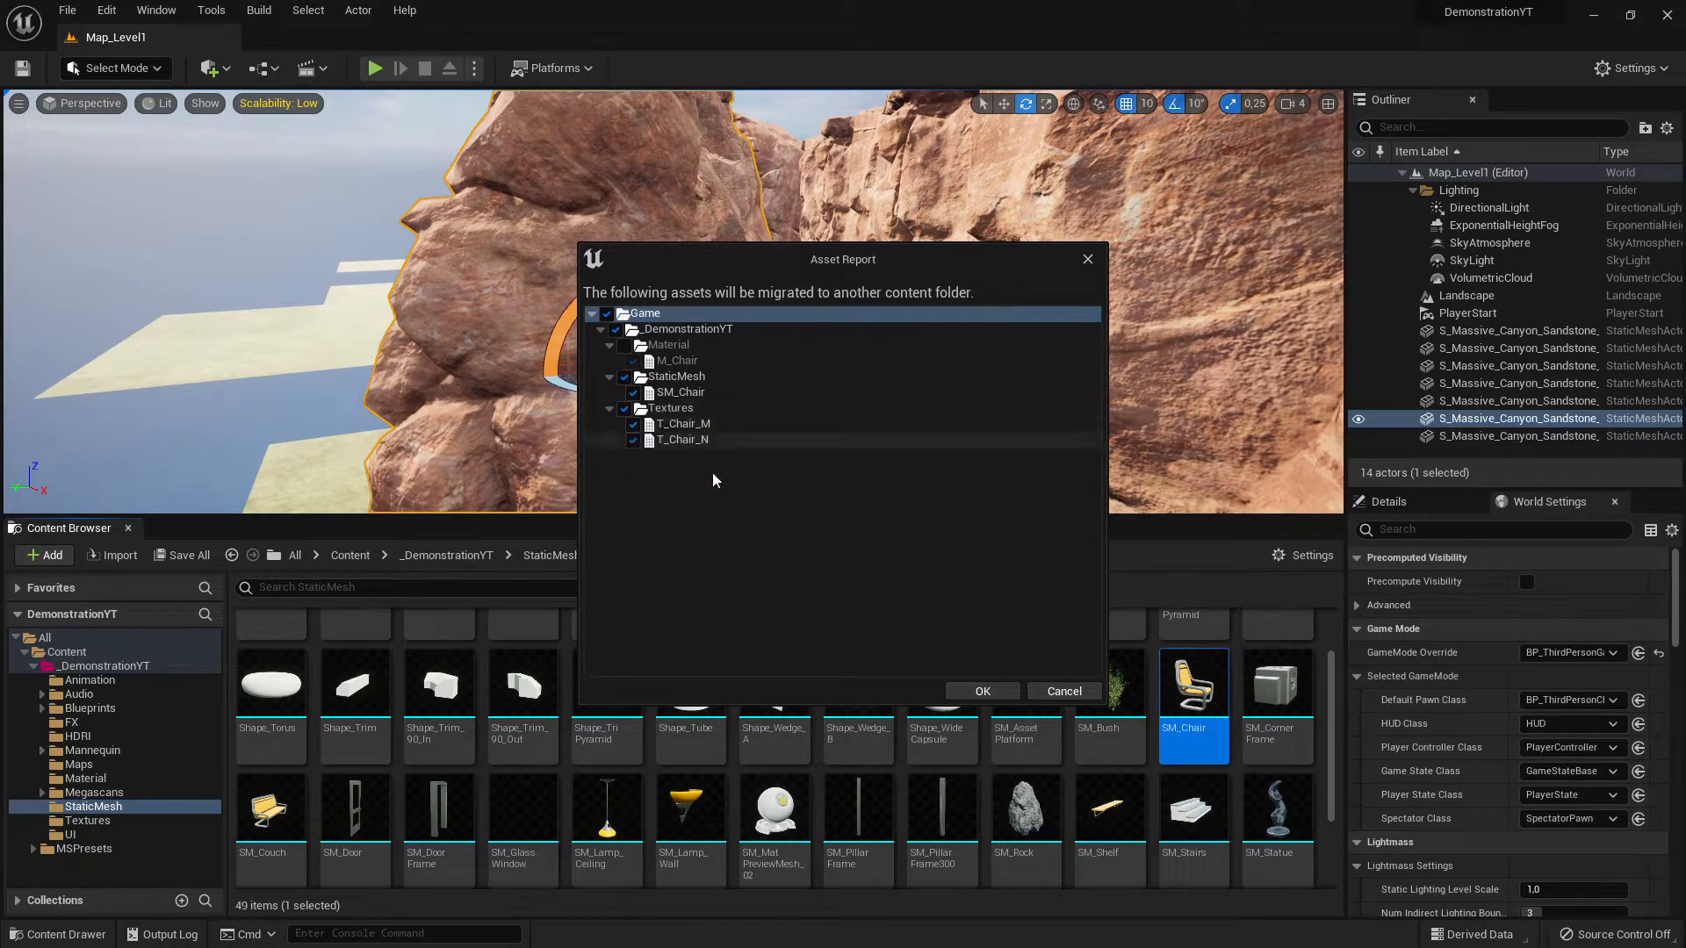
{"action": "left_click", "coordinate": [625, 346]}
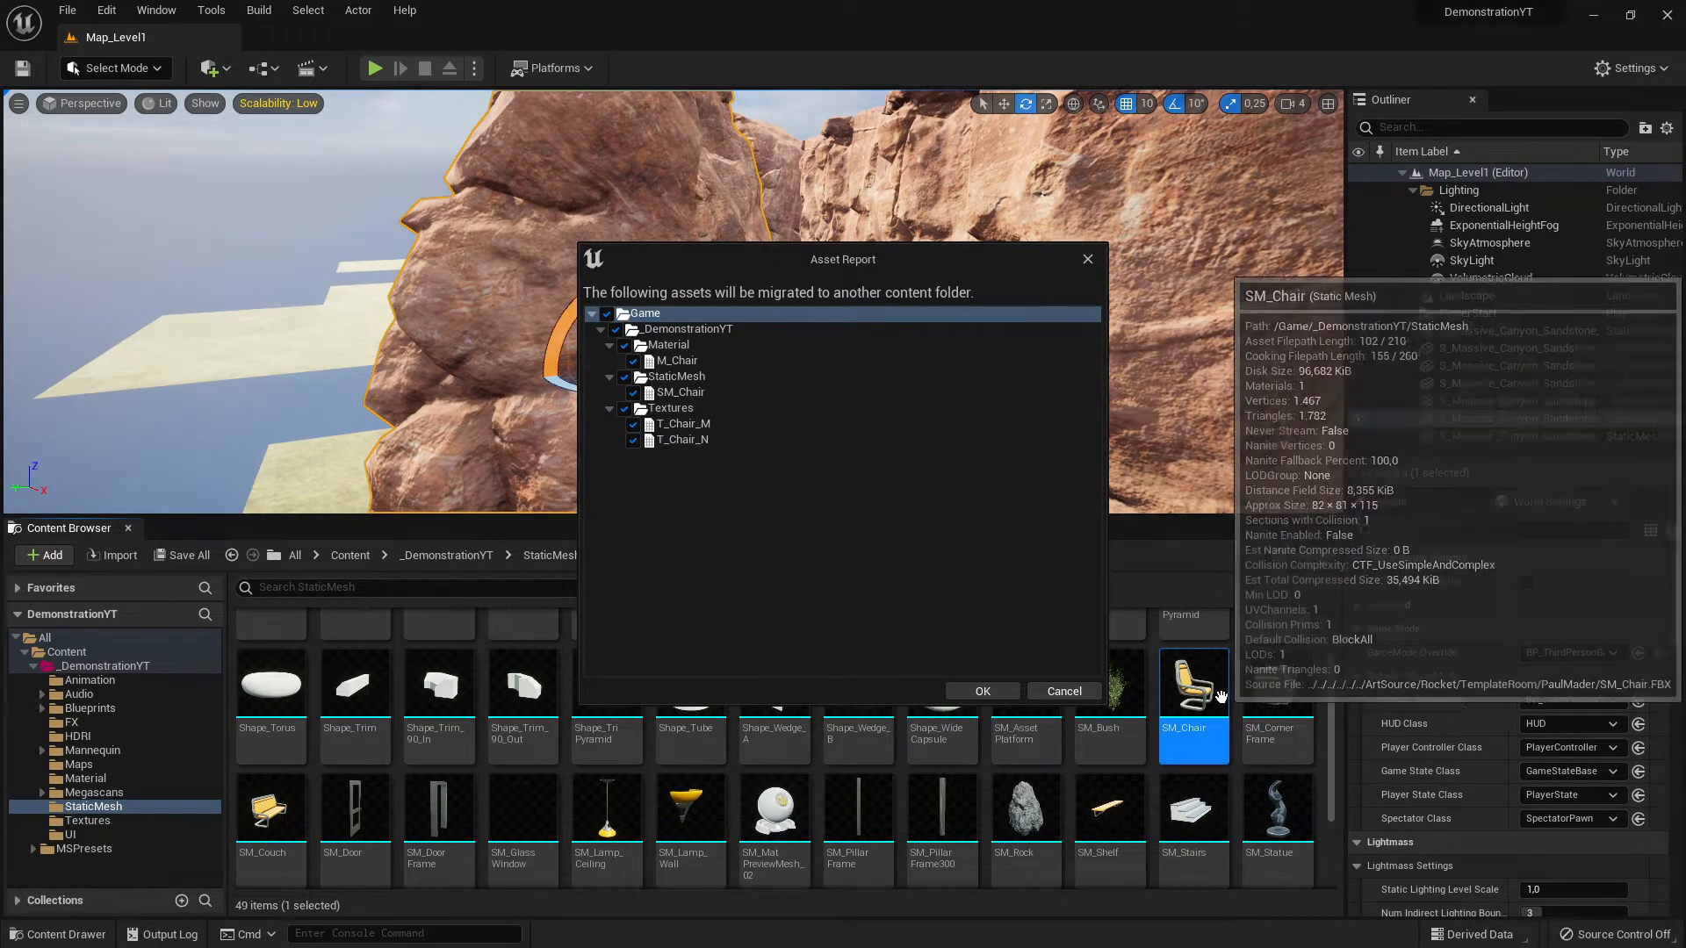
Step: Accept the chair's migration asset list and browse the destination up to the Unreal Projects folder
{"action": "left_click", "coordinate": [986, 693]}
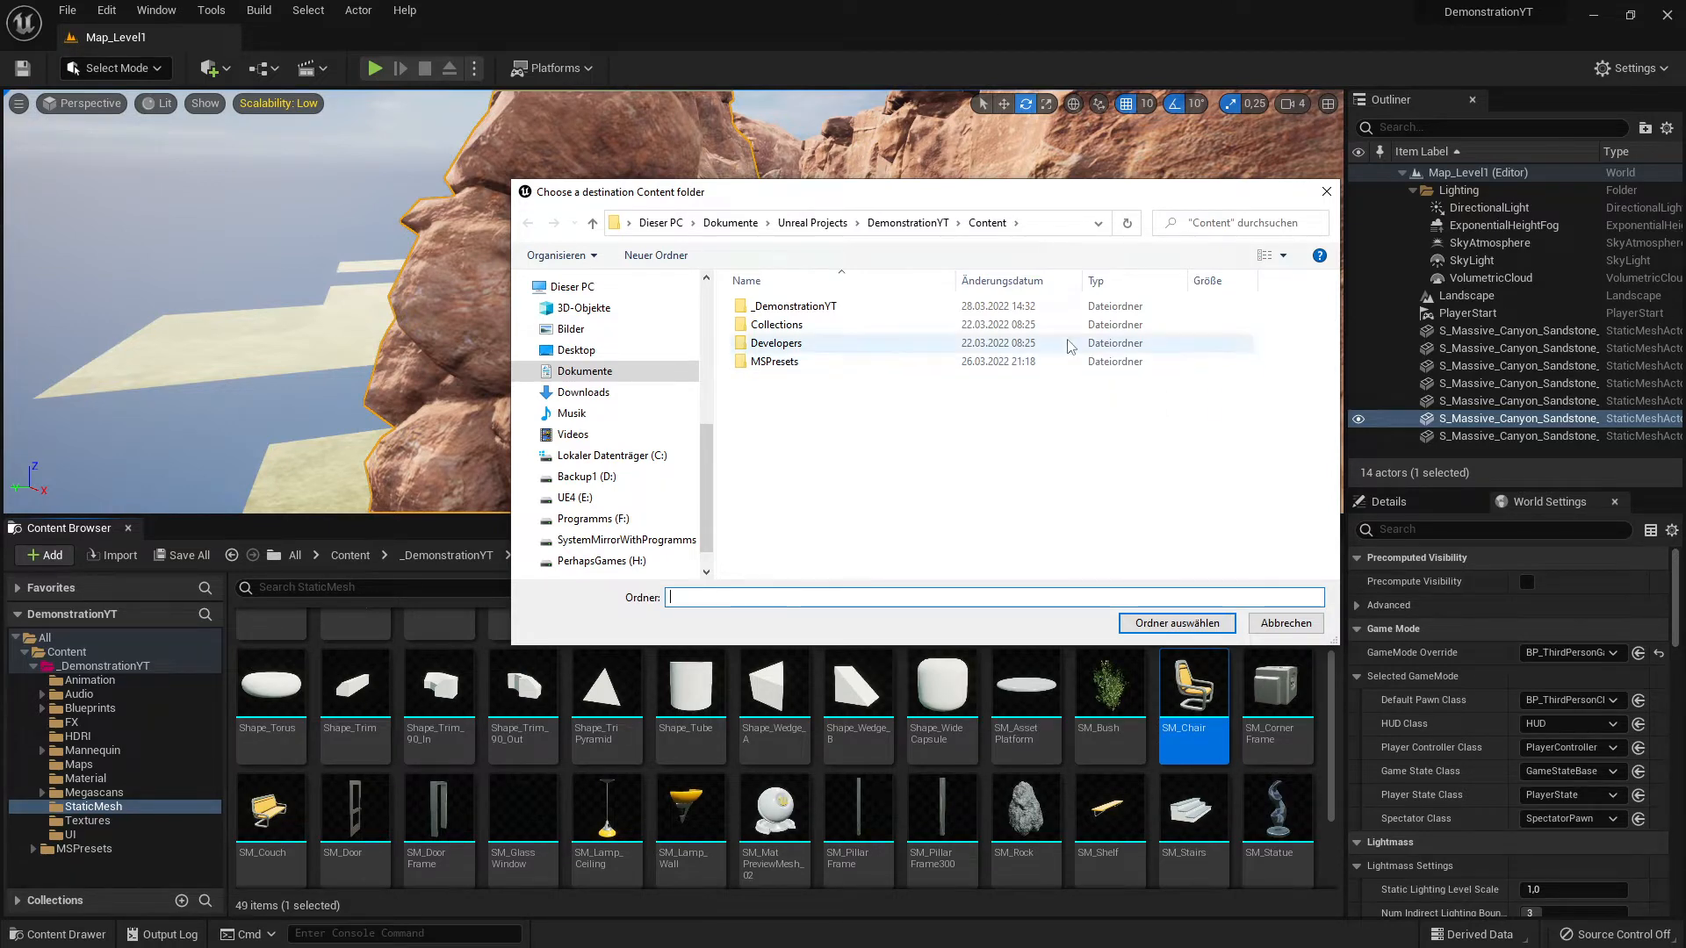
{"action": "left_click", "coordinate": [941, 225]}
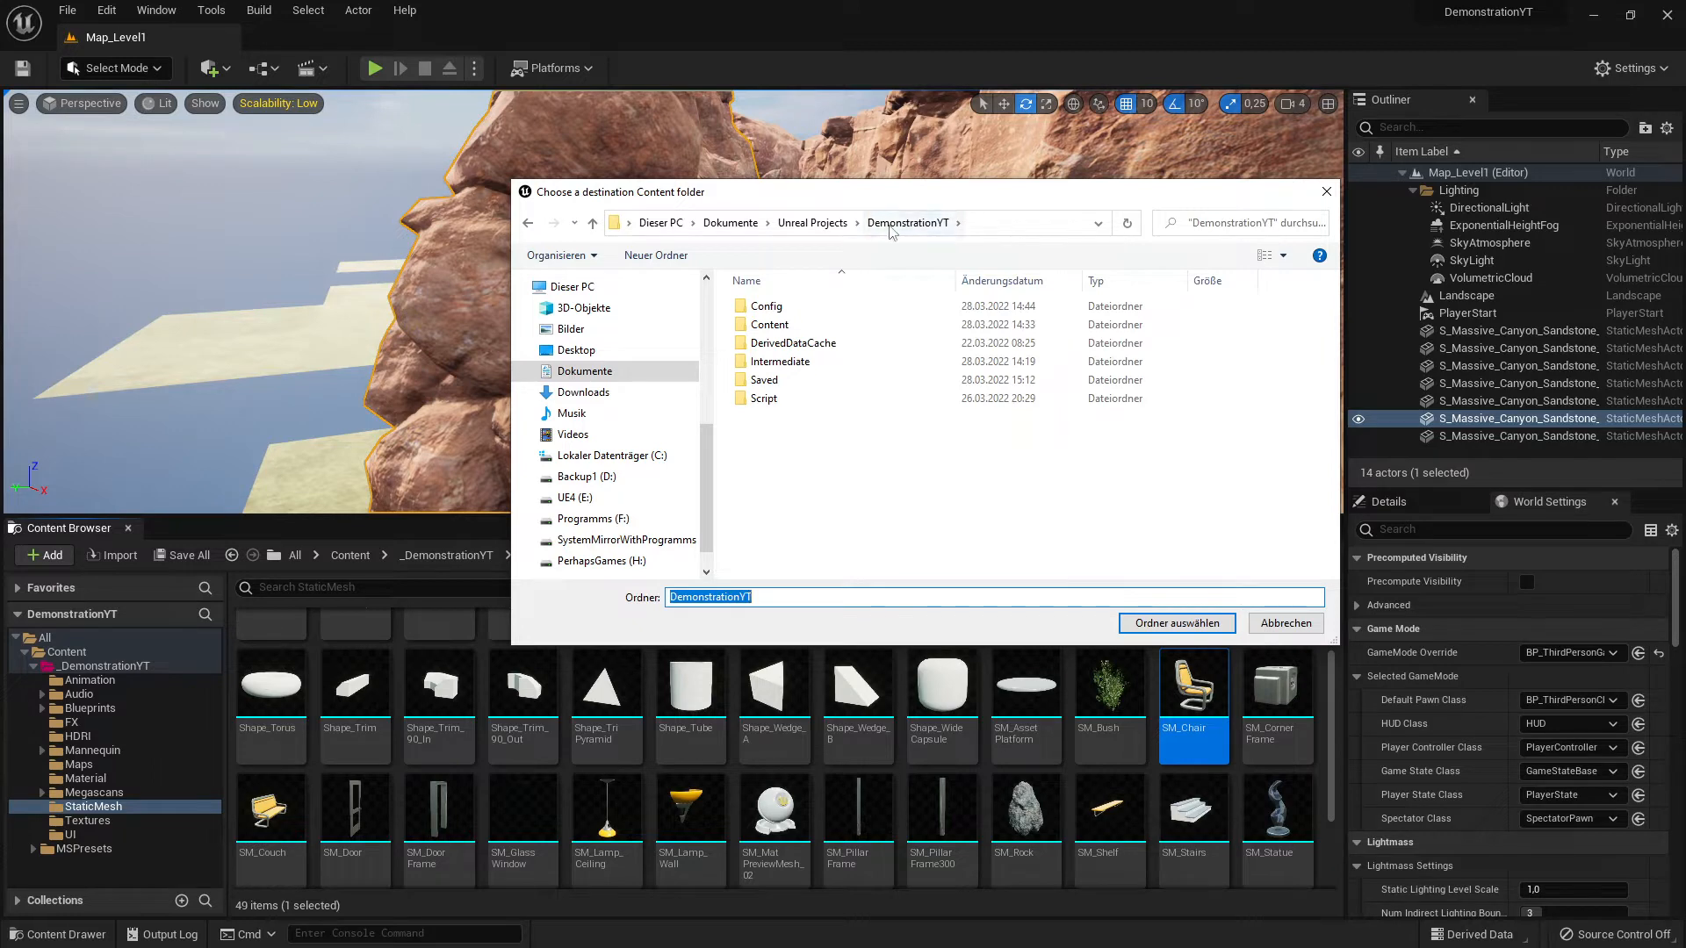
{"action": "left_click", "coordinate": [813, 224]}
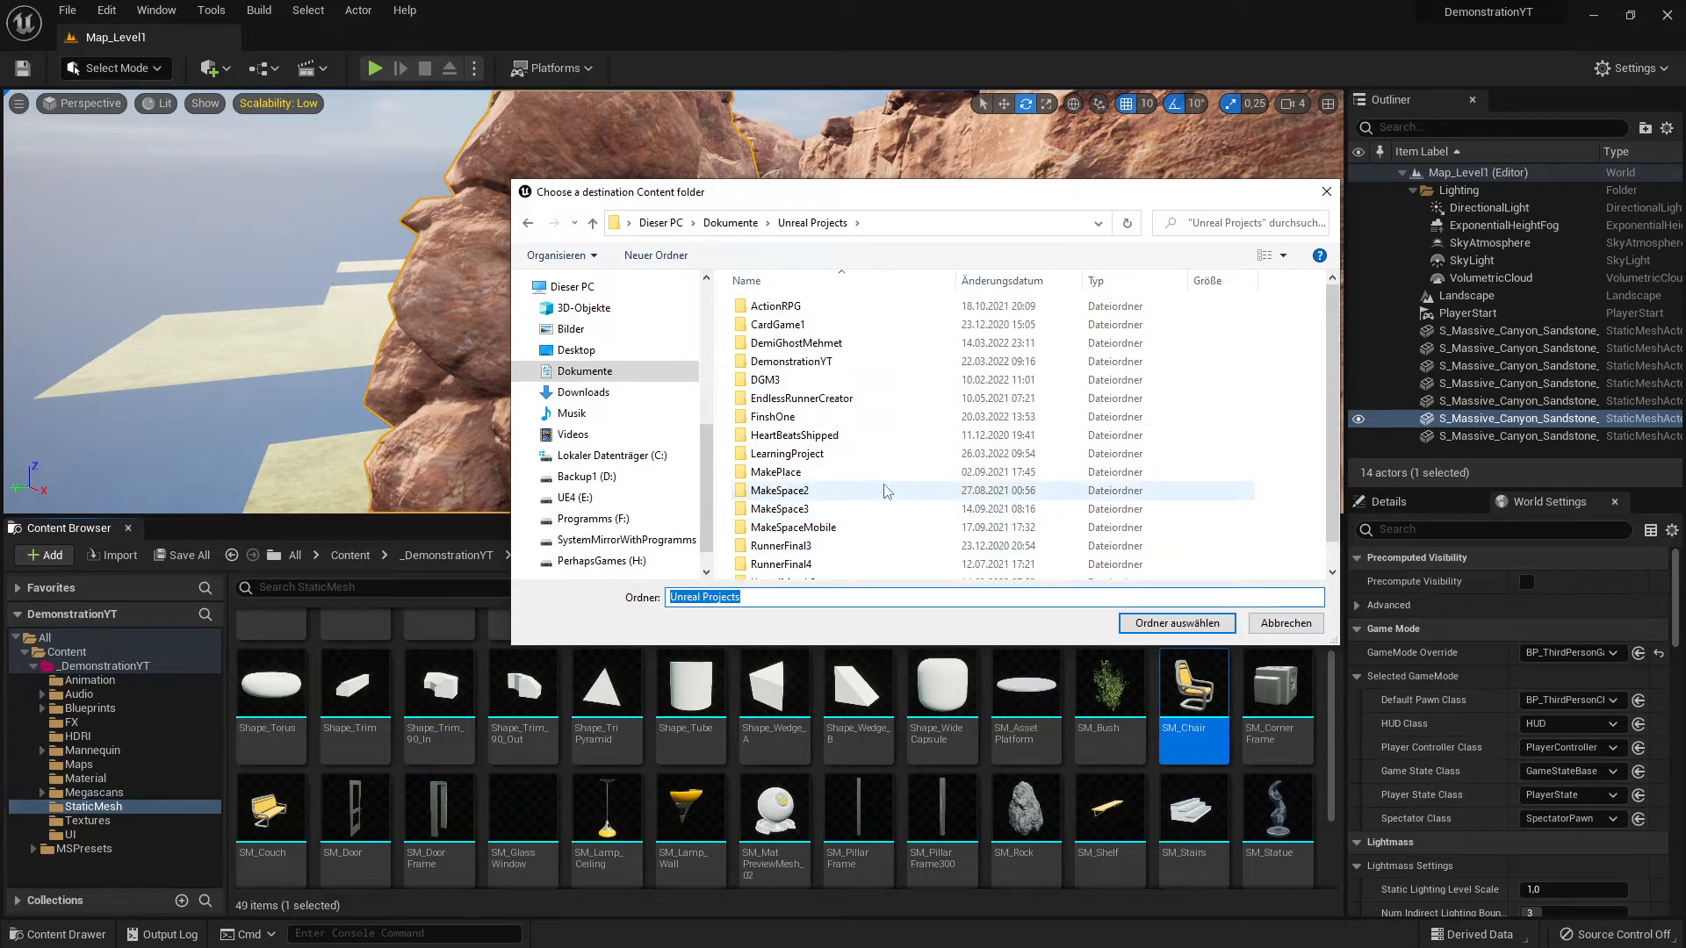
{"action": "scroll", "coordinate": [887, 492], "scroll_direction": "down", "scroll_amount": 1}
{"action": "scroll", "coordinate": [922, 562], "scroll_direction": "up", "scroll_amount": 1}
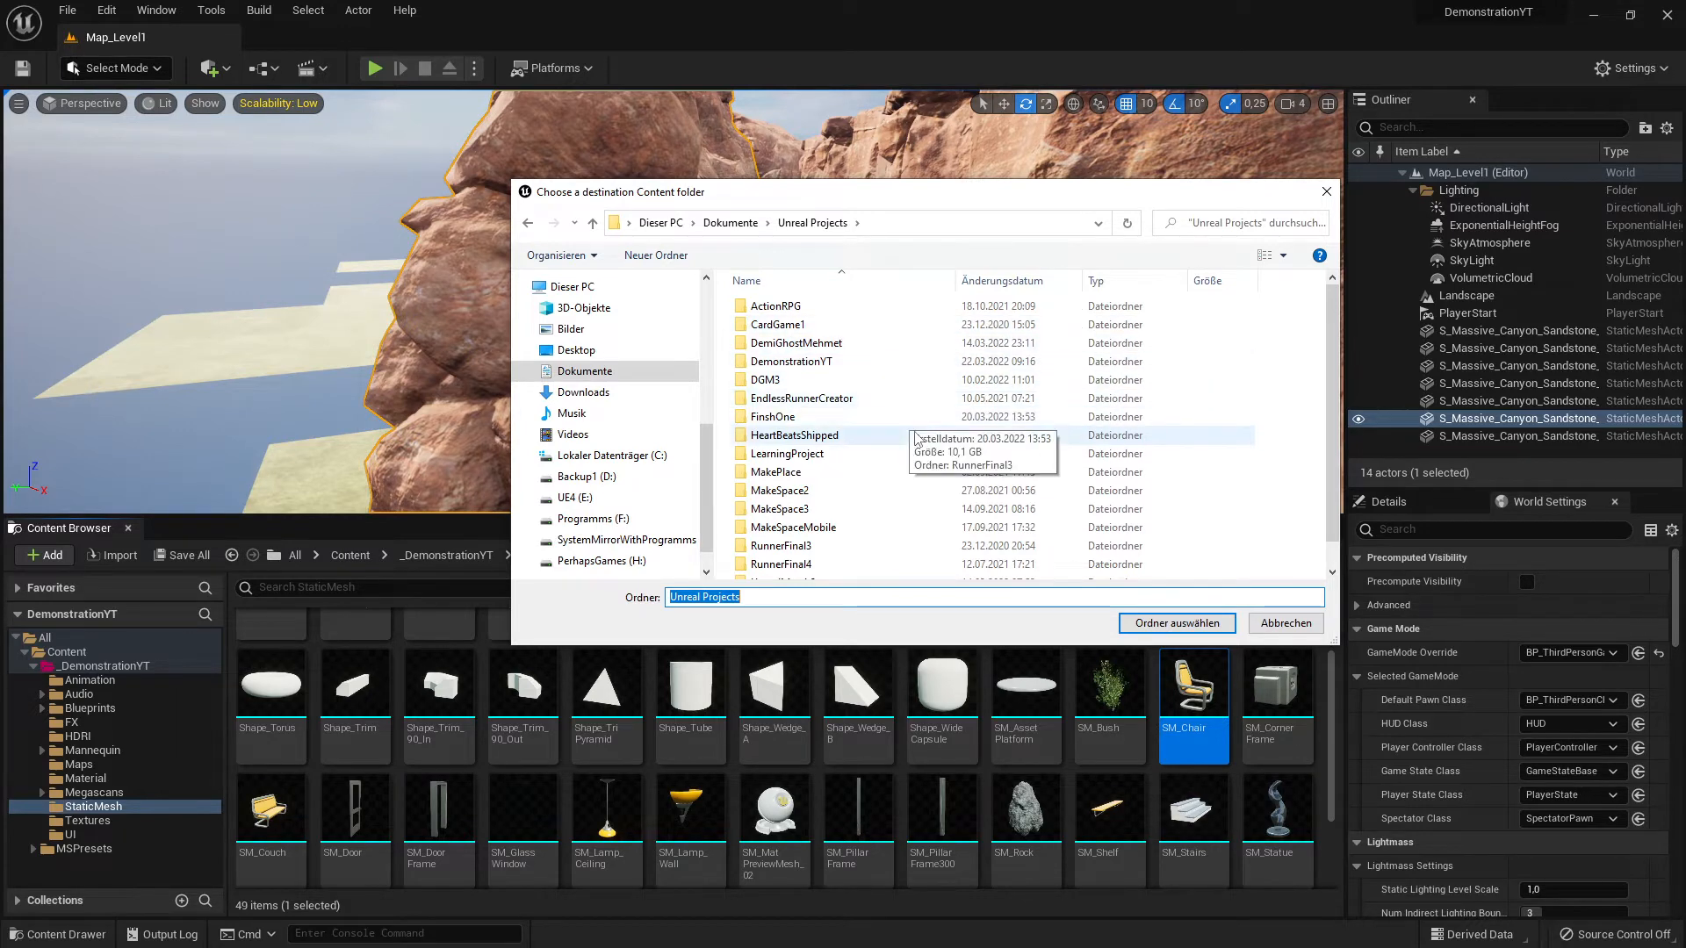
Step: Try choosing the DemonstrationYT project's Content folder as the migration destination, and cancel the folder selection
{"action": "left_click", "coordinate": [815, 365]}
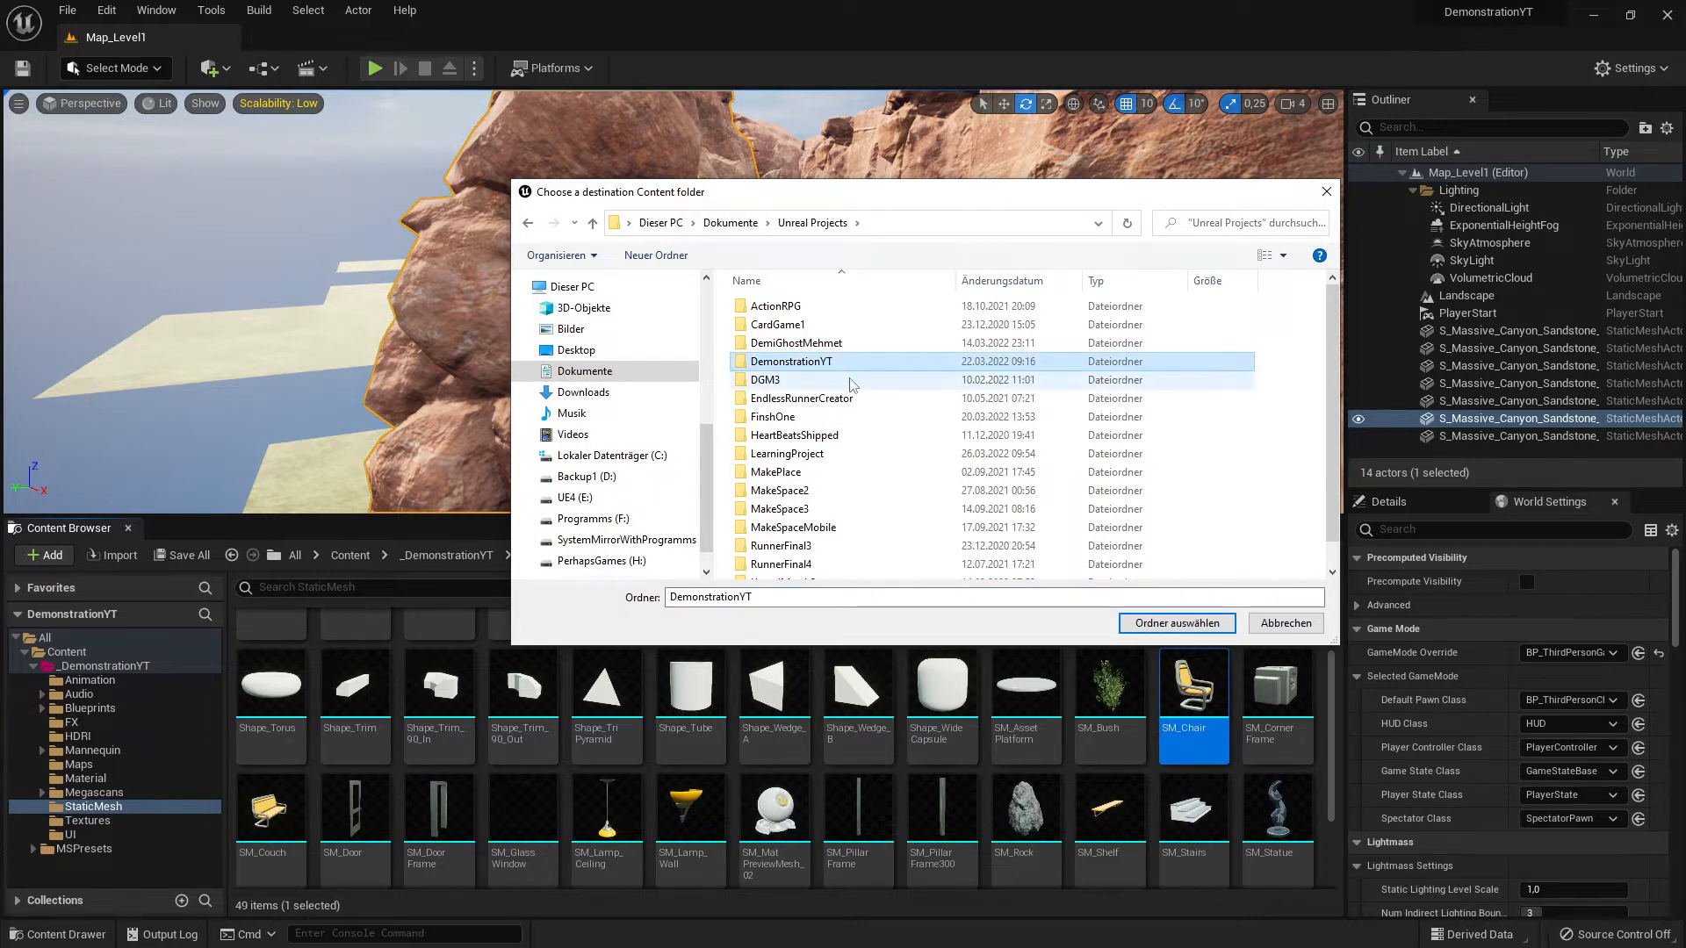
{"action": "double_click", "coordinate": [779, 364]}
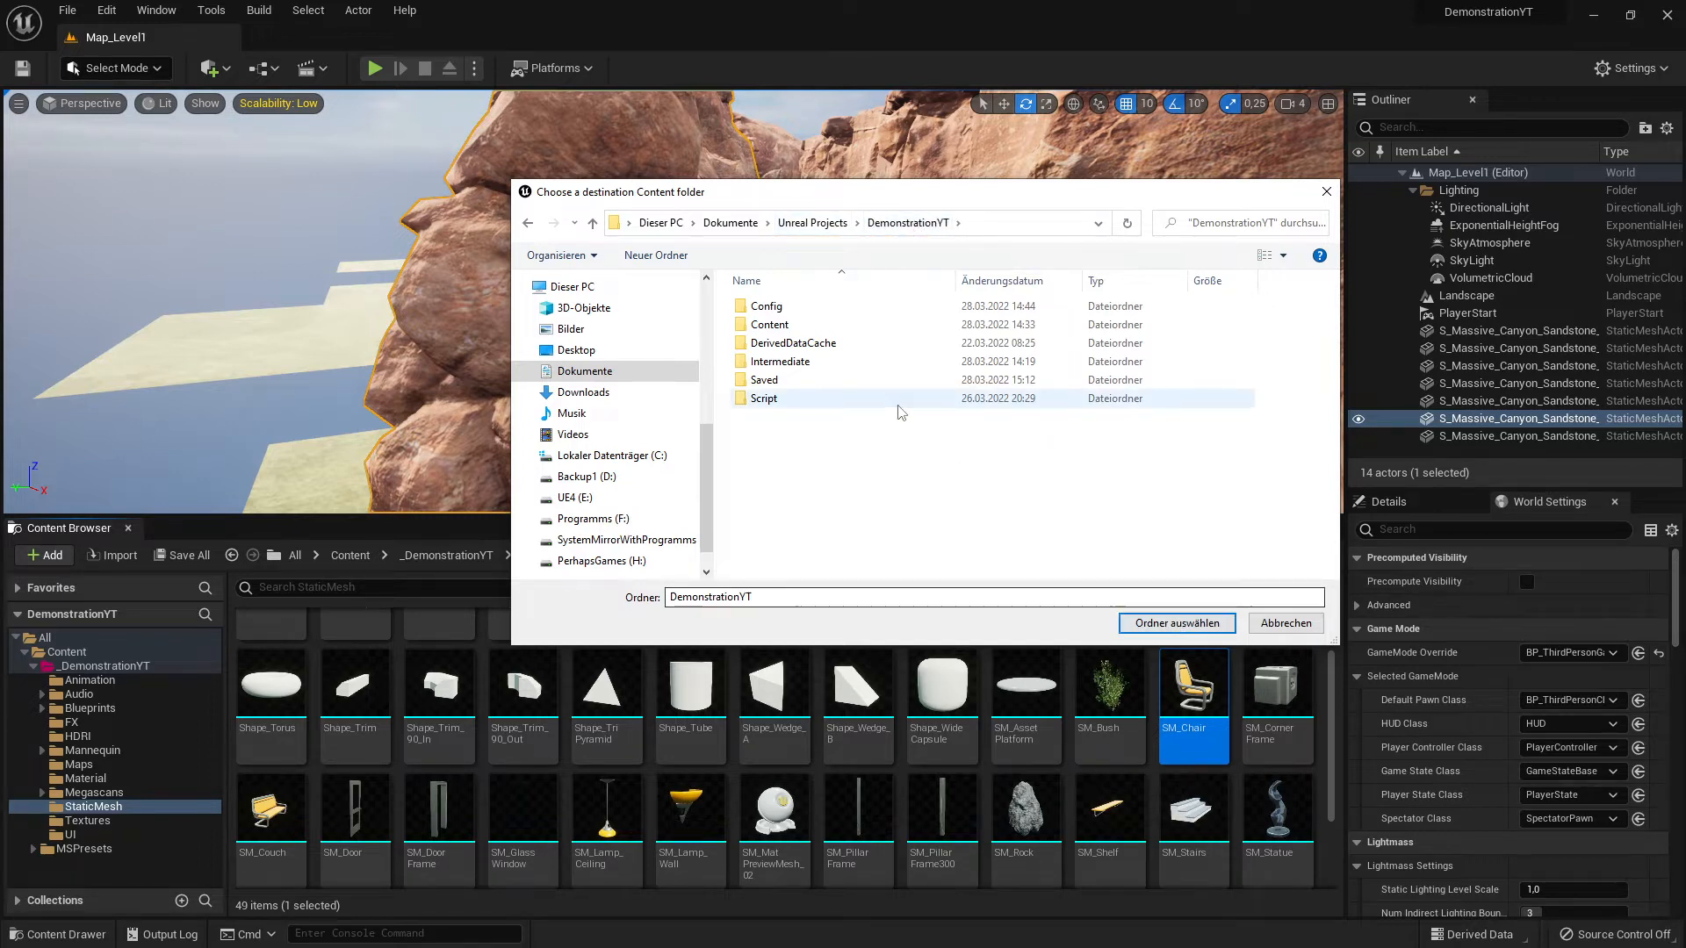
{"action": "left_click", "coordinate": [787, 332]}
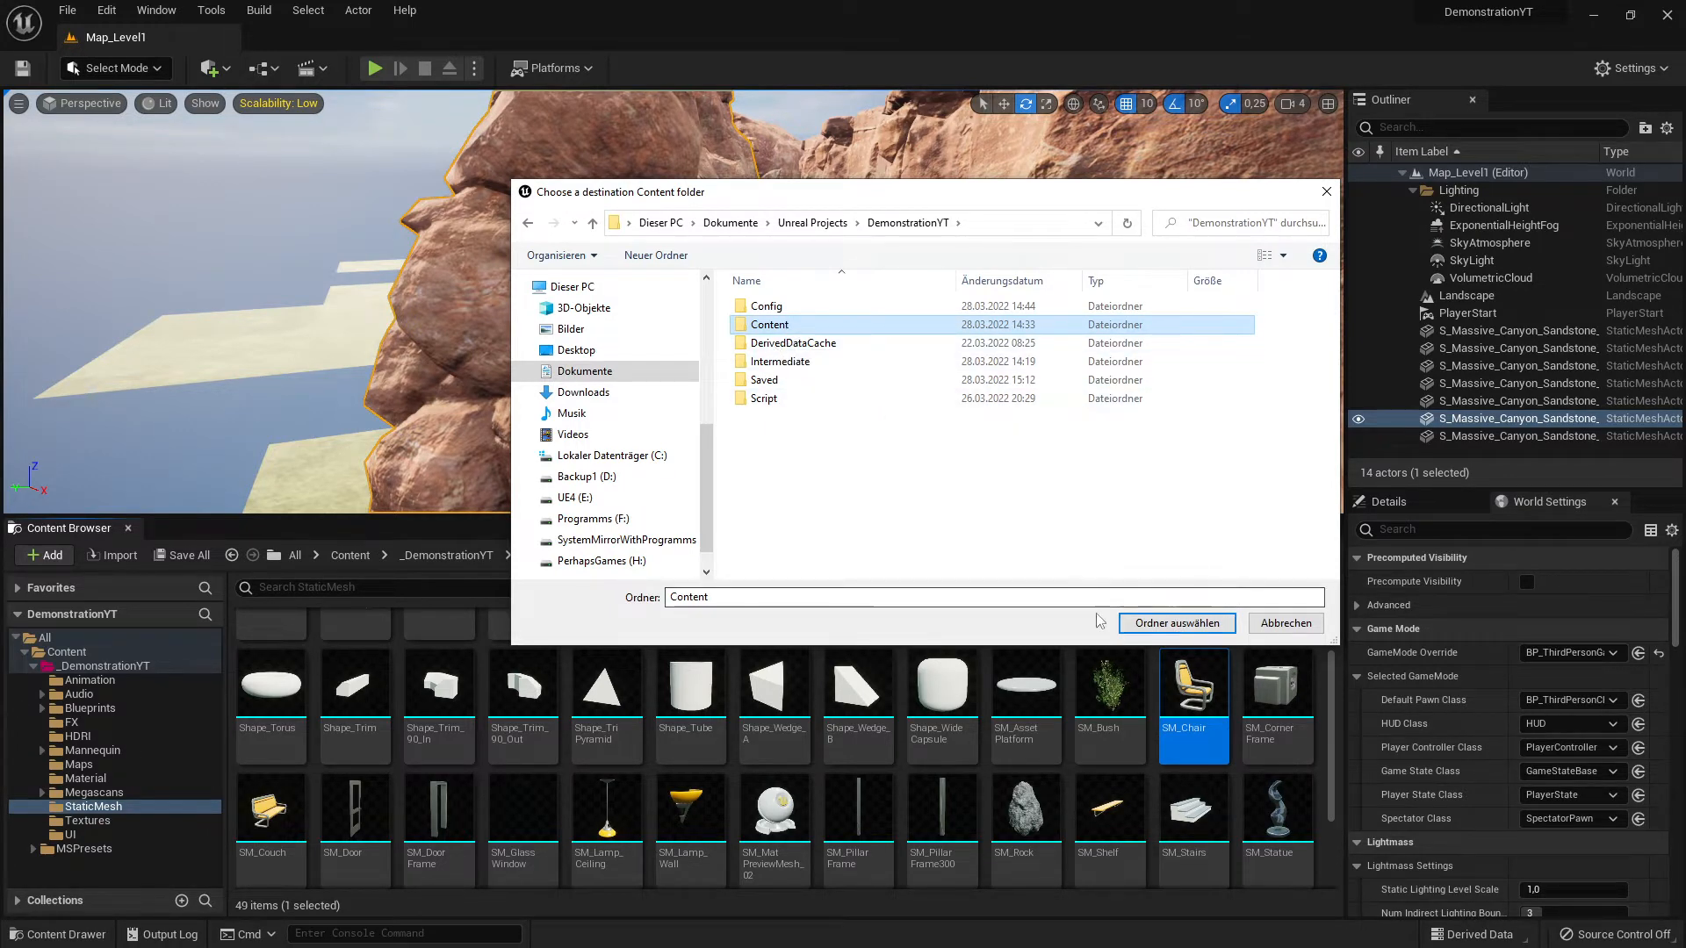
{"action": "double_click", "coordinate": [773, 326]}
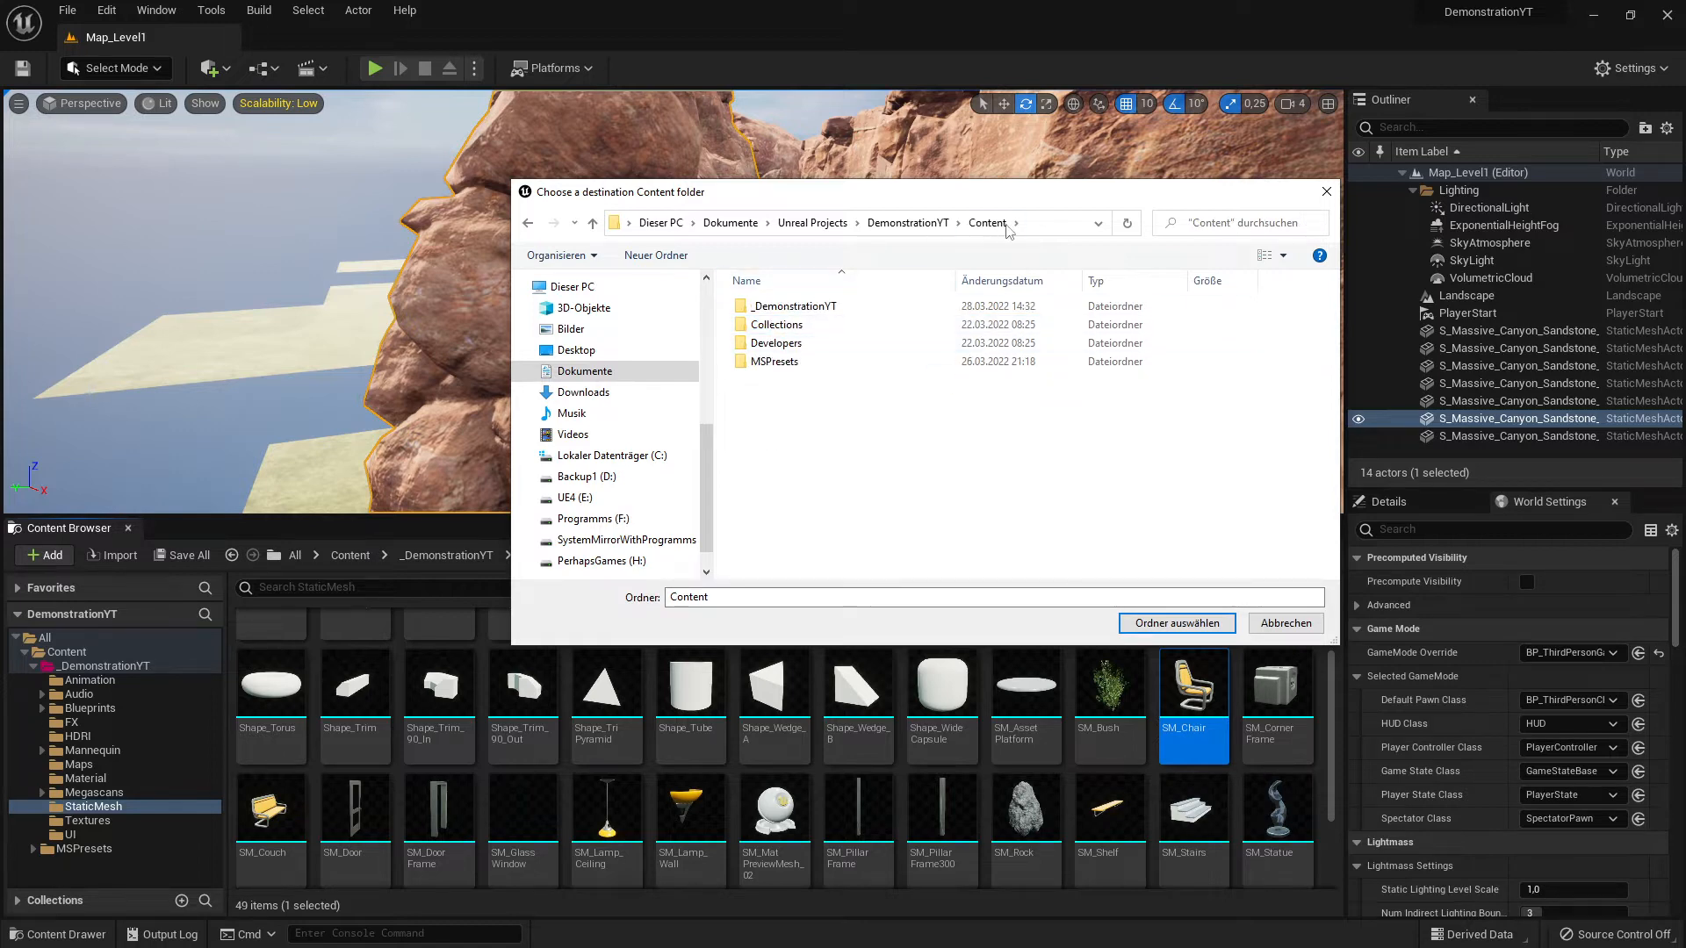
{"action": "left_click", "coordinate": [909, 226]}
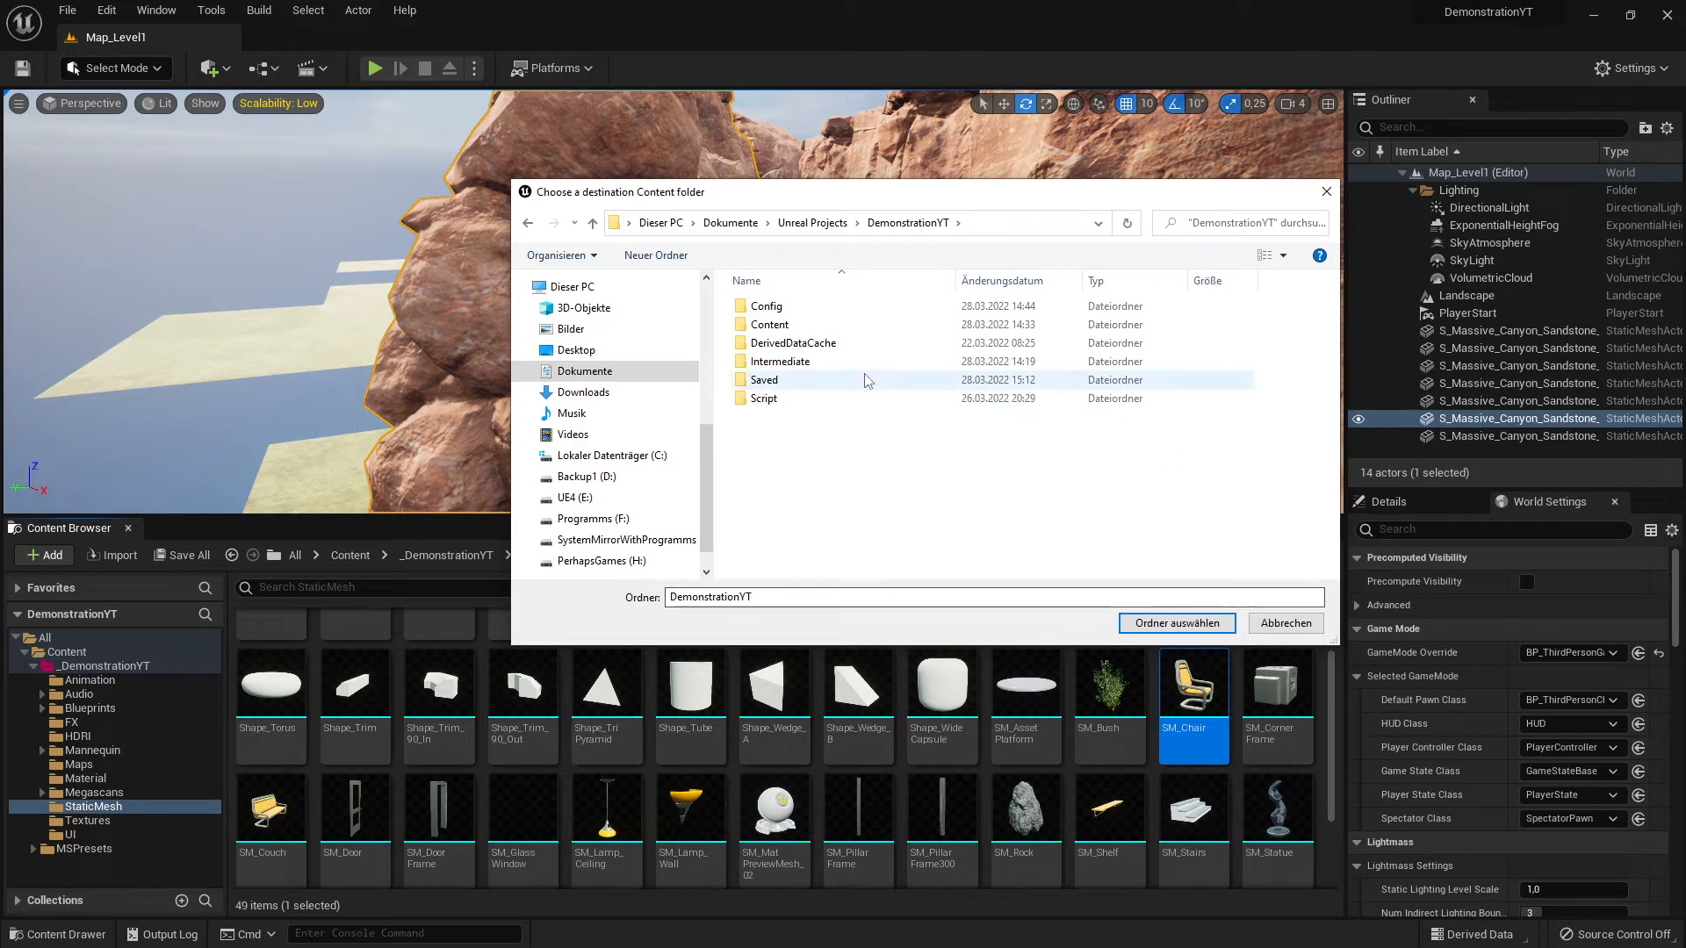
{"action": "left_click", "coordinate": [799, 326]}
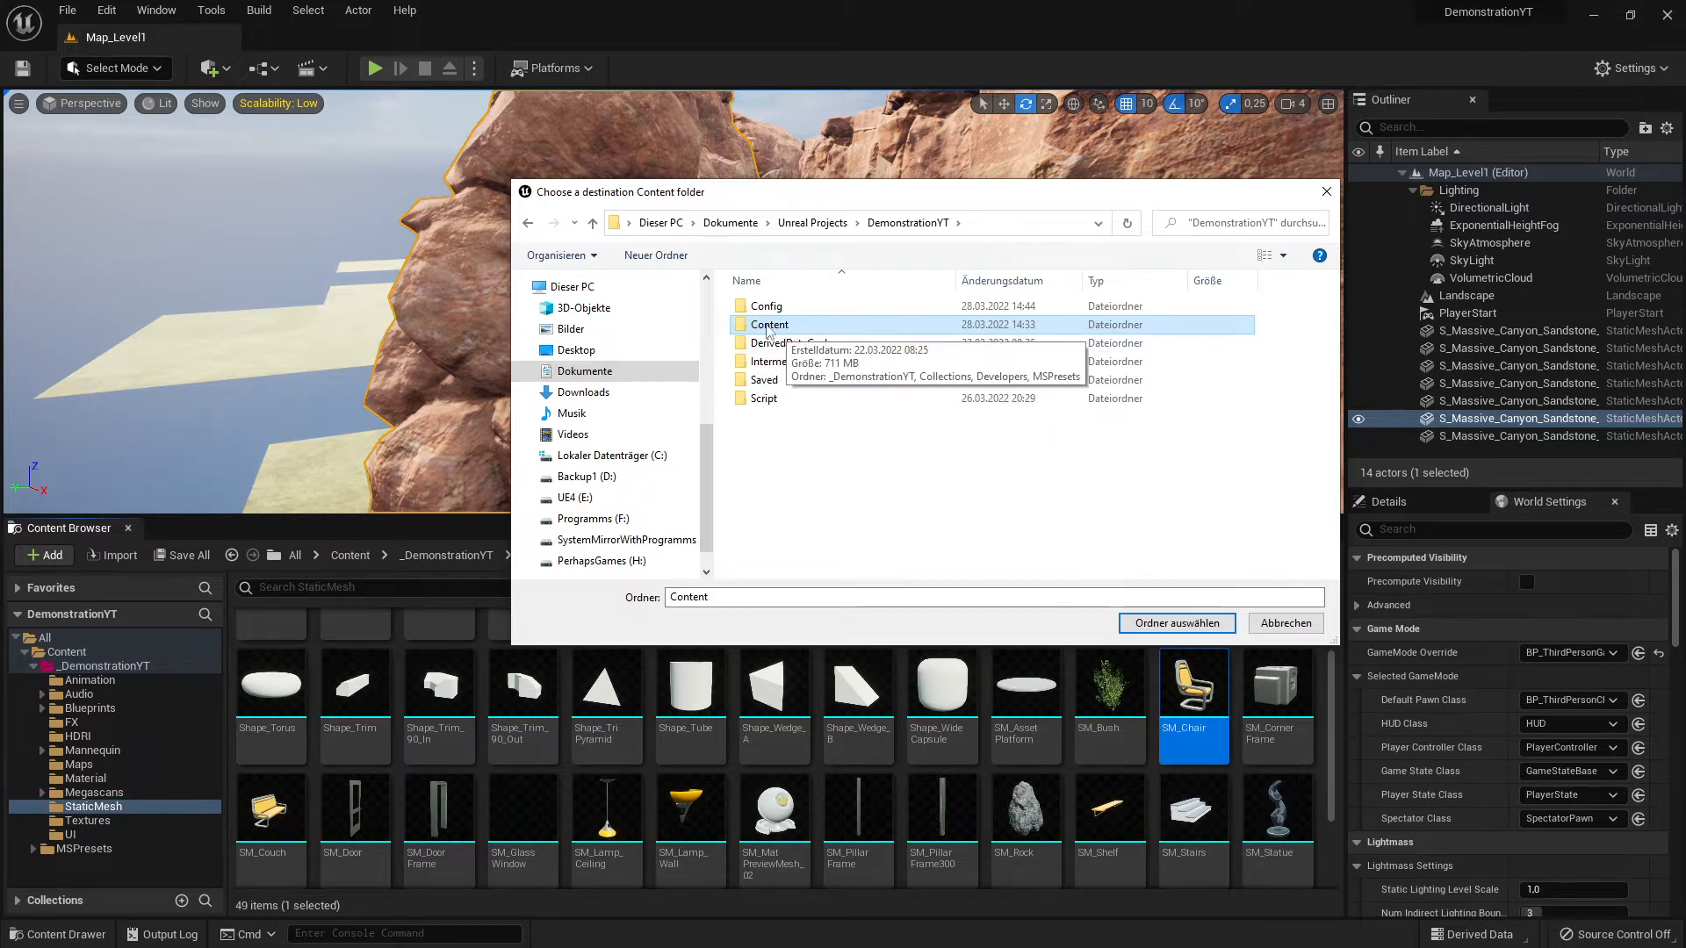
{"action": "left_click", "coordinate": [795, 327]}
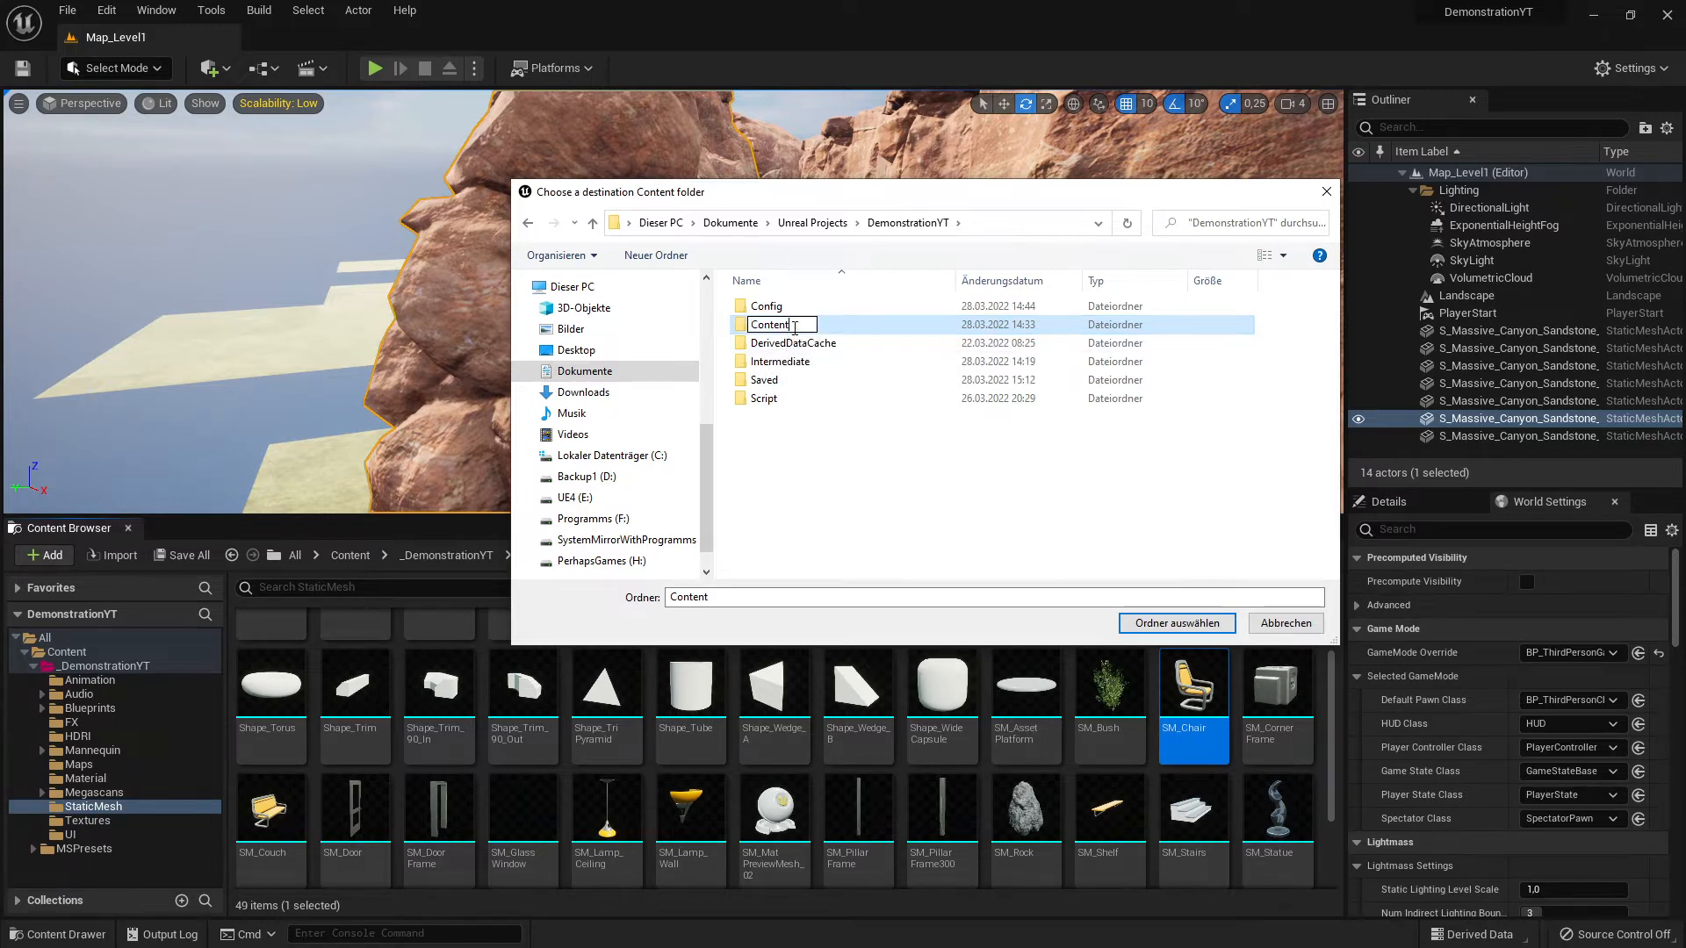
{"action": "double_click", "coordinate": [865, 331]}
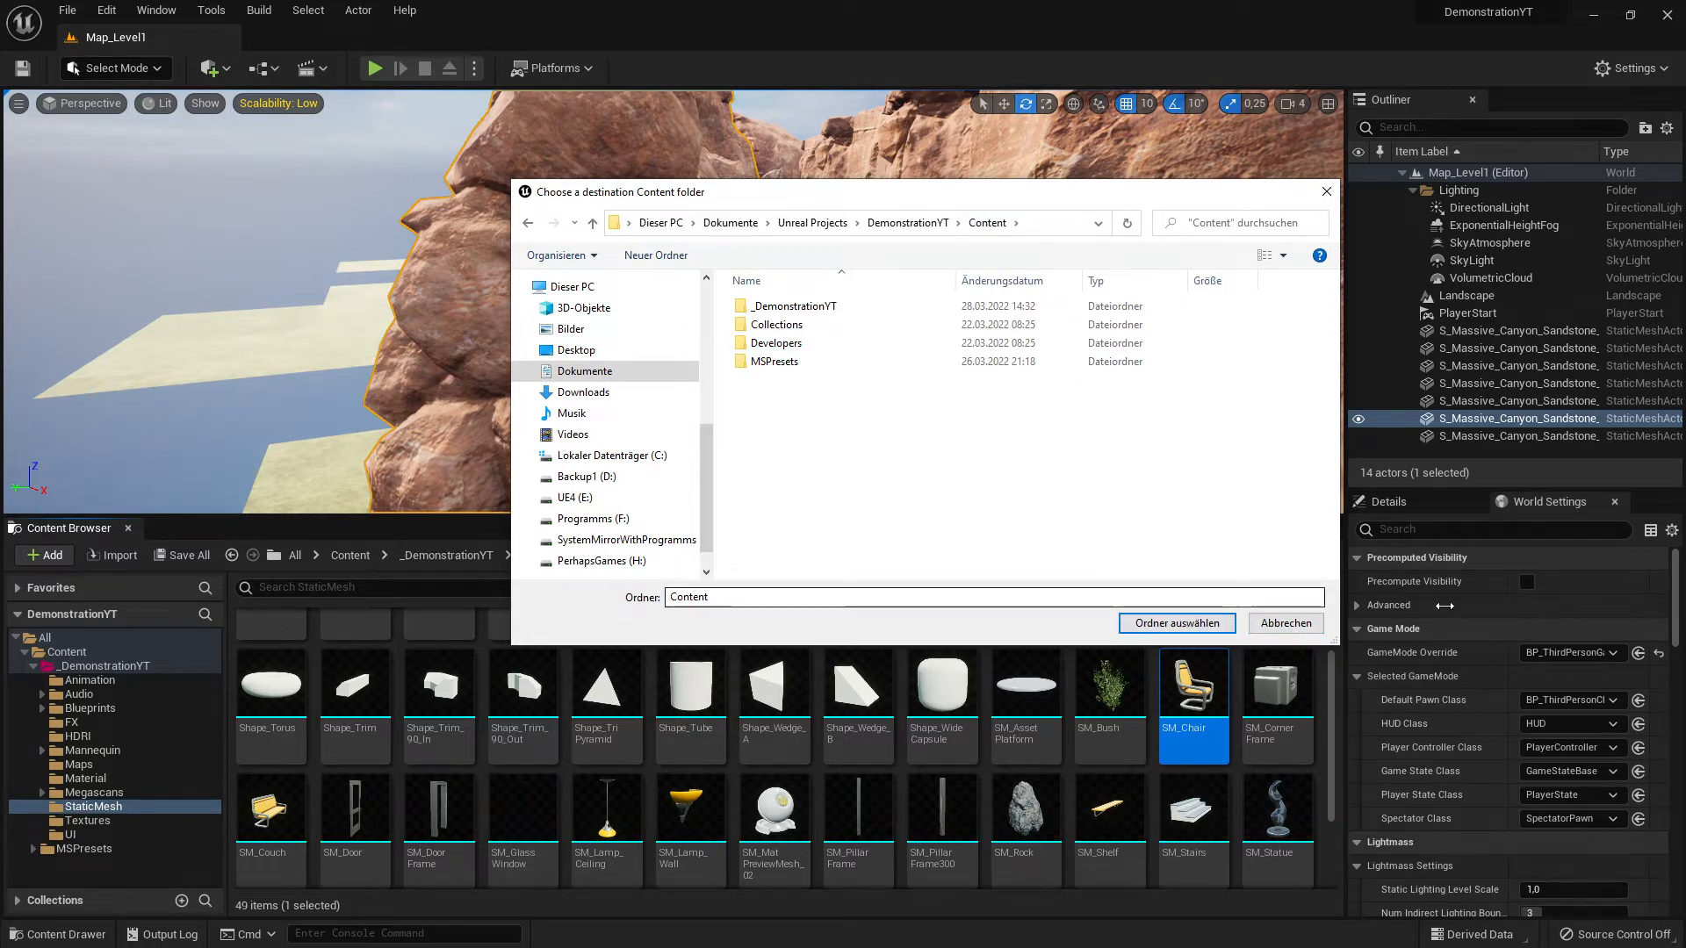
{"action": "left_click", "coordinate": [1287, 622]}
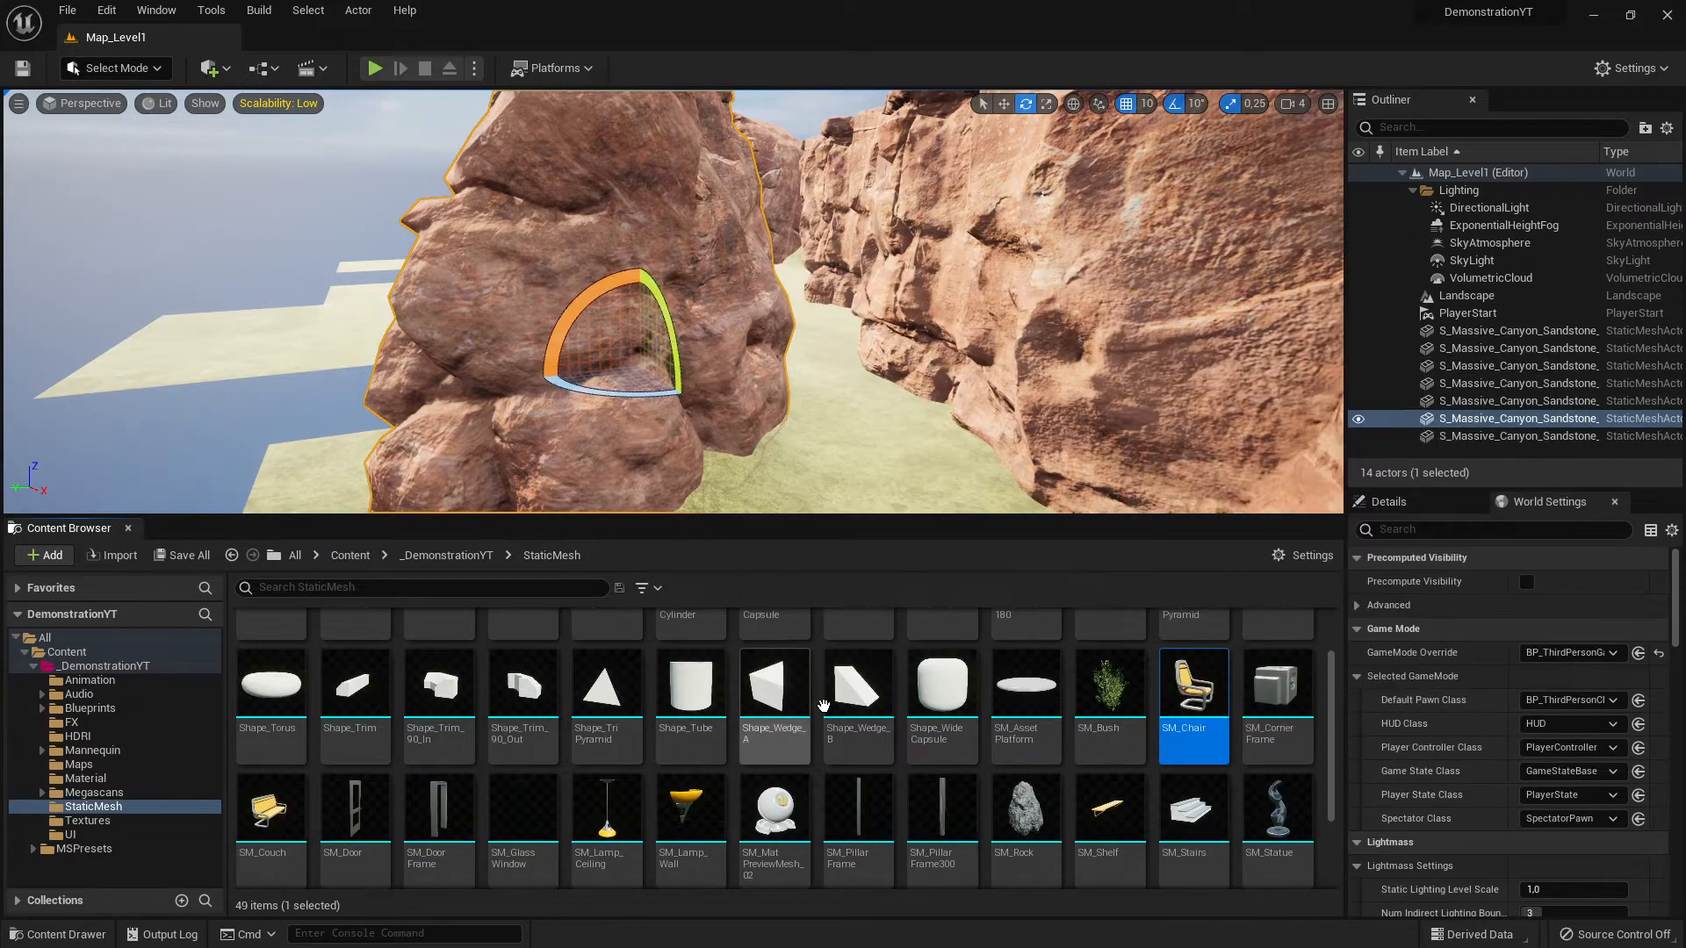
Step: Return to the _DemonstrationYT folder and try smaller and larger thumbnail sizes for its contents
{"action": "scroll", "coordinate": [891, 713], "scroll_direction": "down", "scroll_amount": 2, "text": "ctrl"}
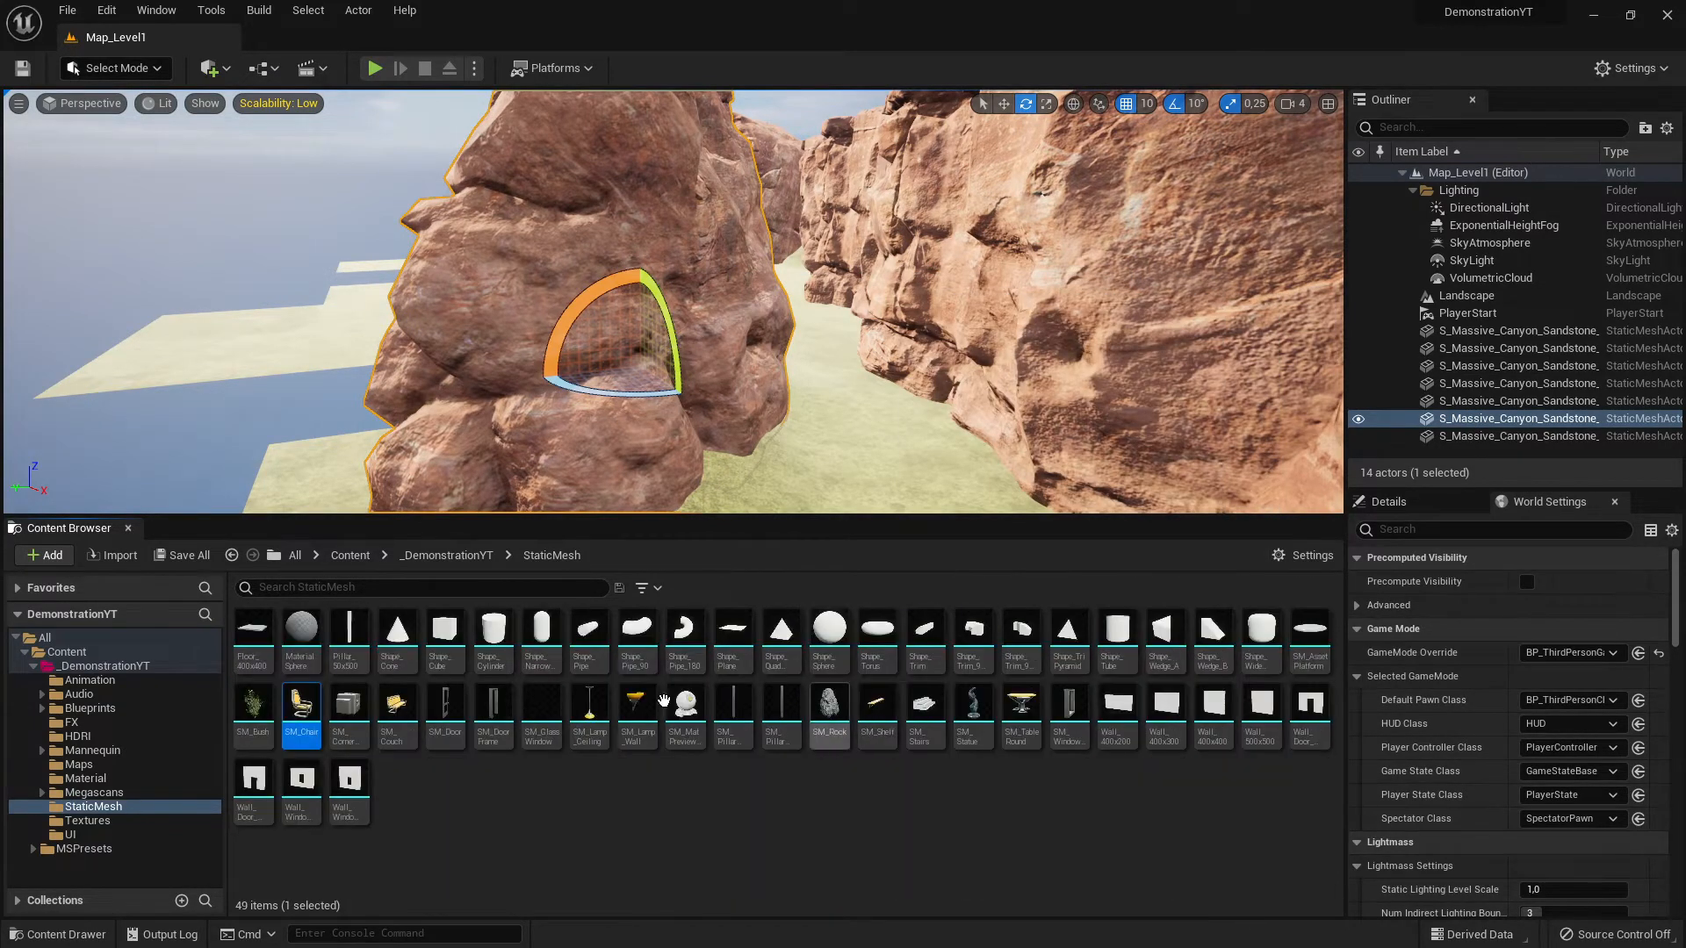
{"action": "left_click", "coordinate": [105, 666]}
{"action": "scroll", "coordinate": [812, 715], "scroll_direction": "up", "scroll_amount": 2, "text": "ctrl"}
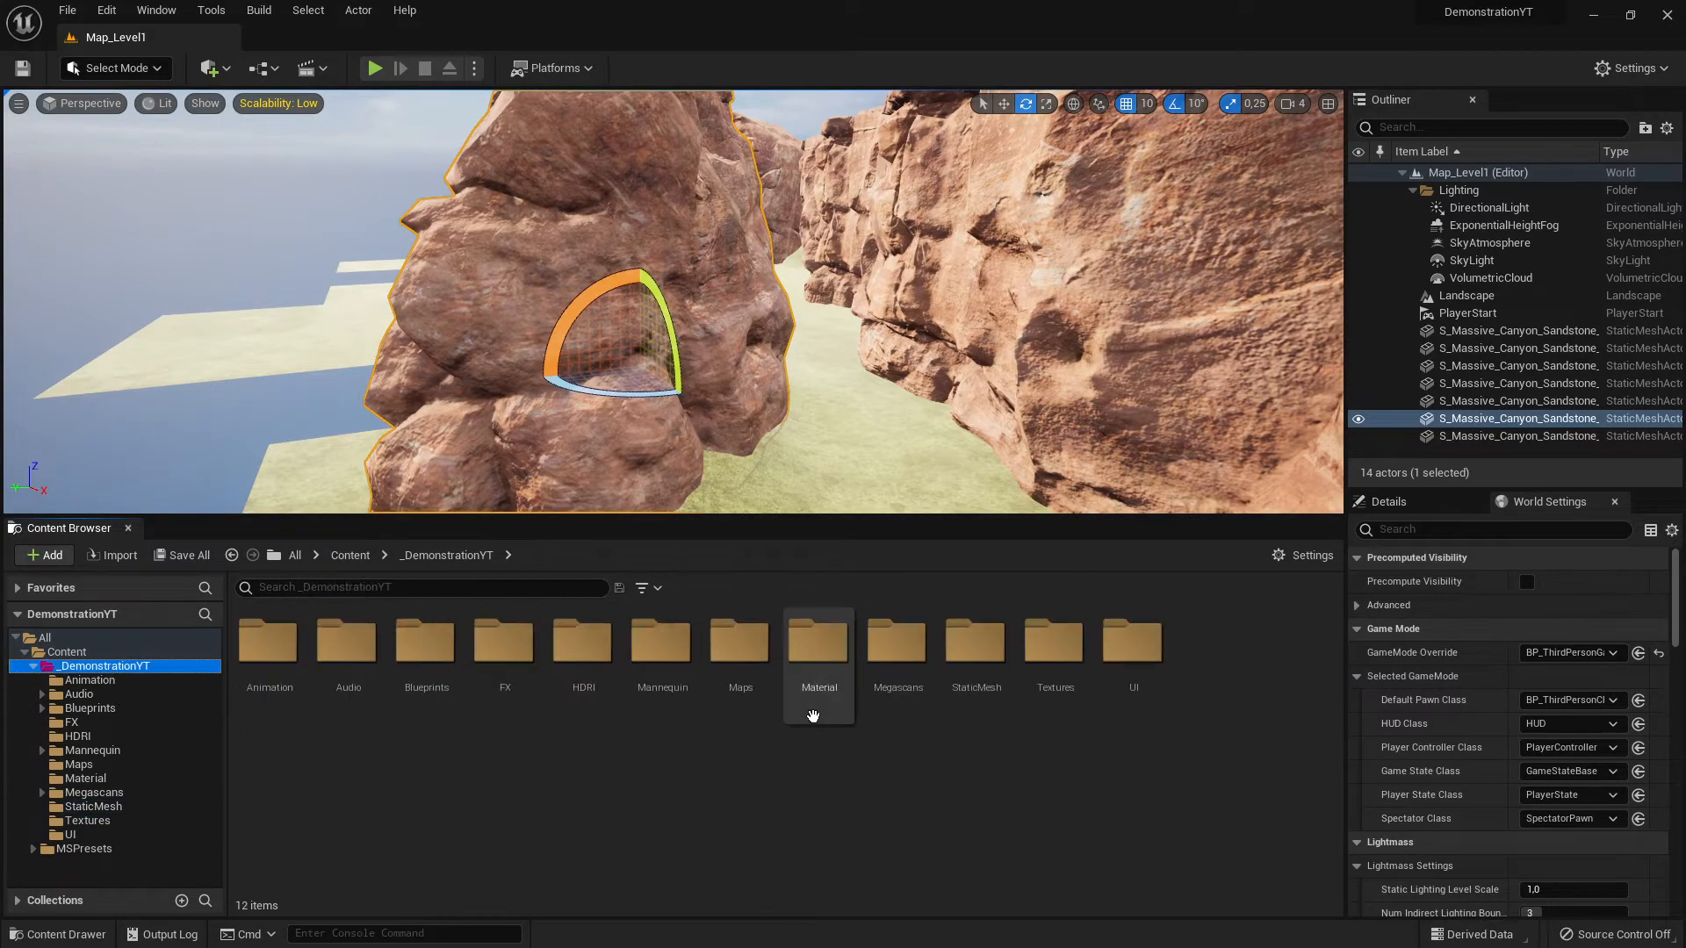
{"action": "scroll", "coordinate": [812, 716], "scroll_direction": "up", "scroll_amount": 1, "text": "ctrl"}
{"action": "scroll", "coordinate": [812, 716], "scroll_direction": "down", "scroll_amount": 1, "text": "ctrl"}
{"action": "scroll", "coordinate": [812, 715], "scroll_direction": "up", "scroll_amount": 1, "text": "ctrl"}
{"action": "scroll", "coordinate": [812, 716], "scroll_direction": "down", "scroll_amount": 1, "text": "ctrl"}
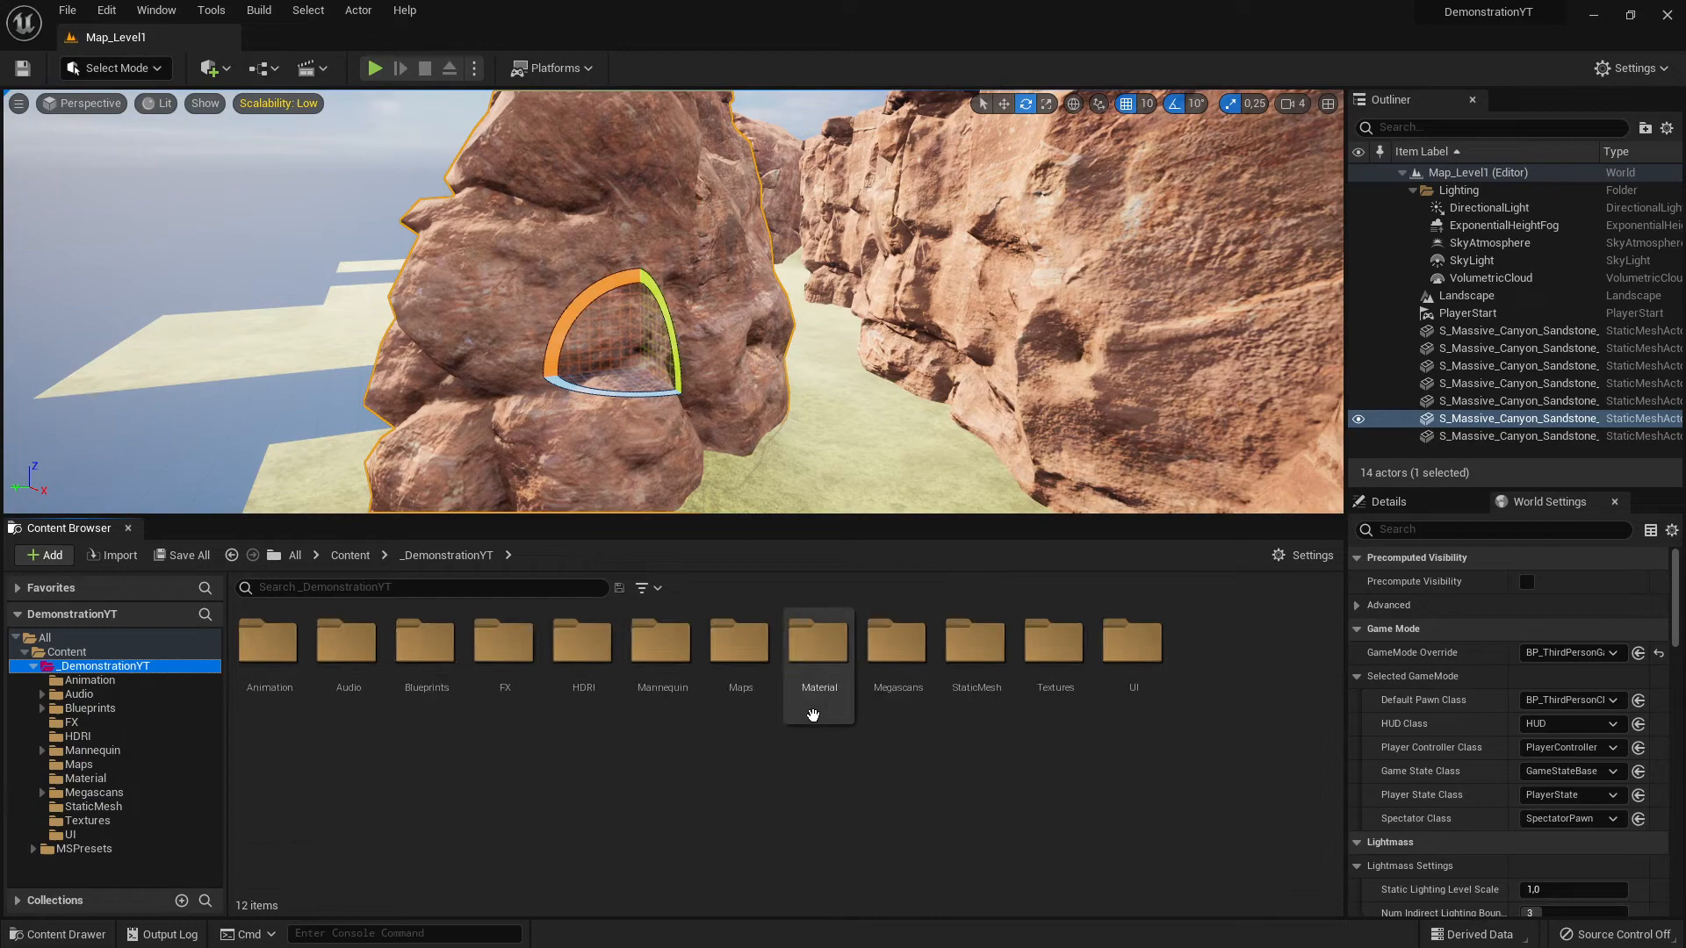
Step: Import the Face2 image as a texture into the Textures folder
{"action": "double_click", "coordinate": [1057, 675]}
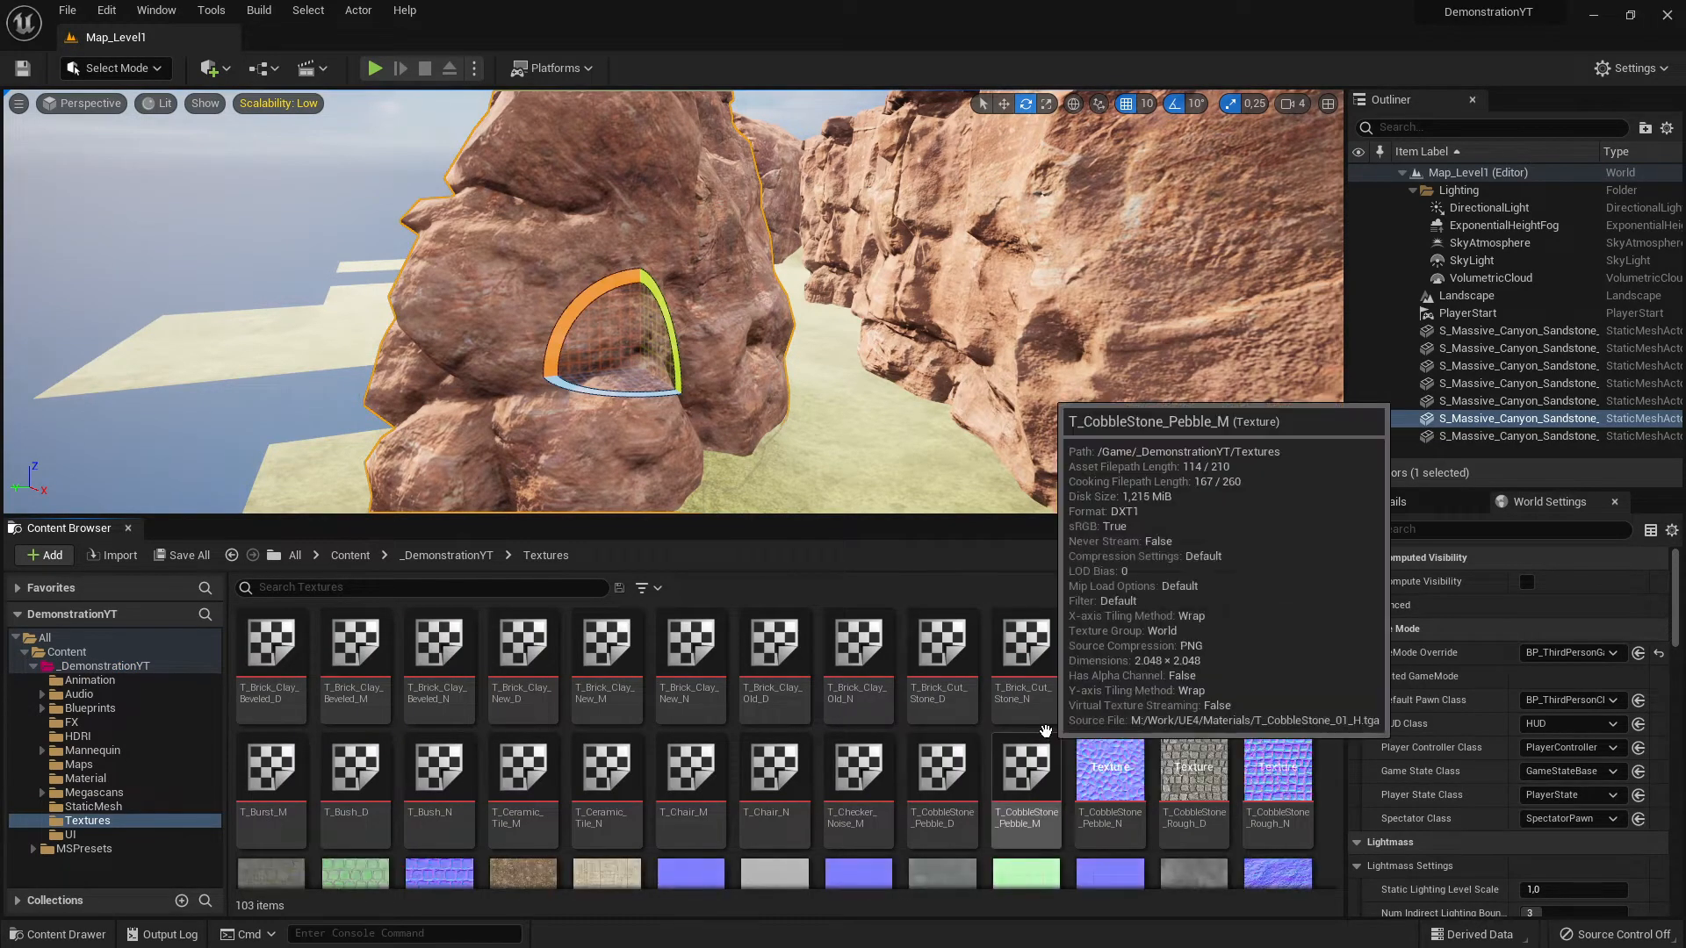
{"action": "scroll", "coordinate": [1051, 730], "scroll_direction": "down", "scroll_amount": 2}
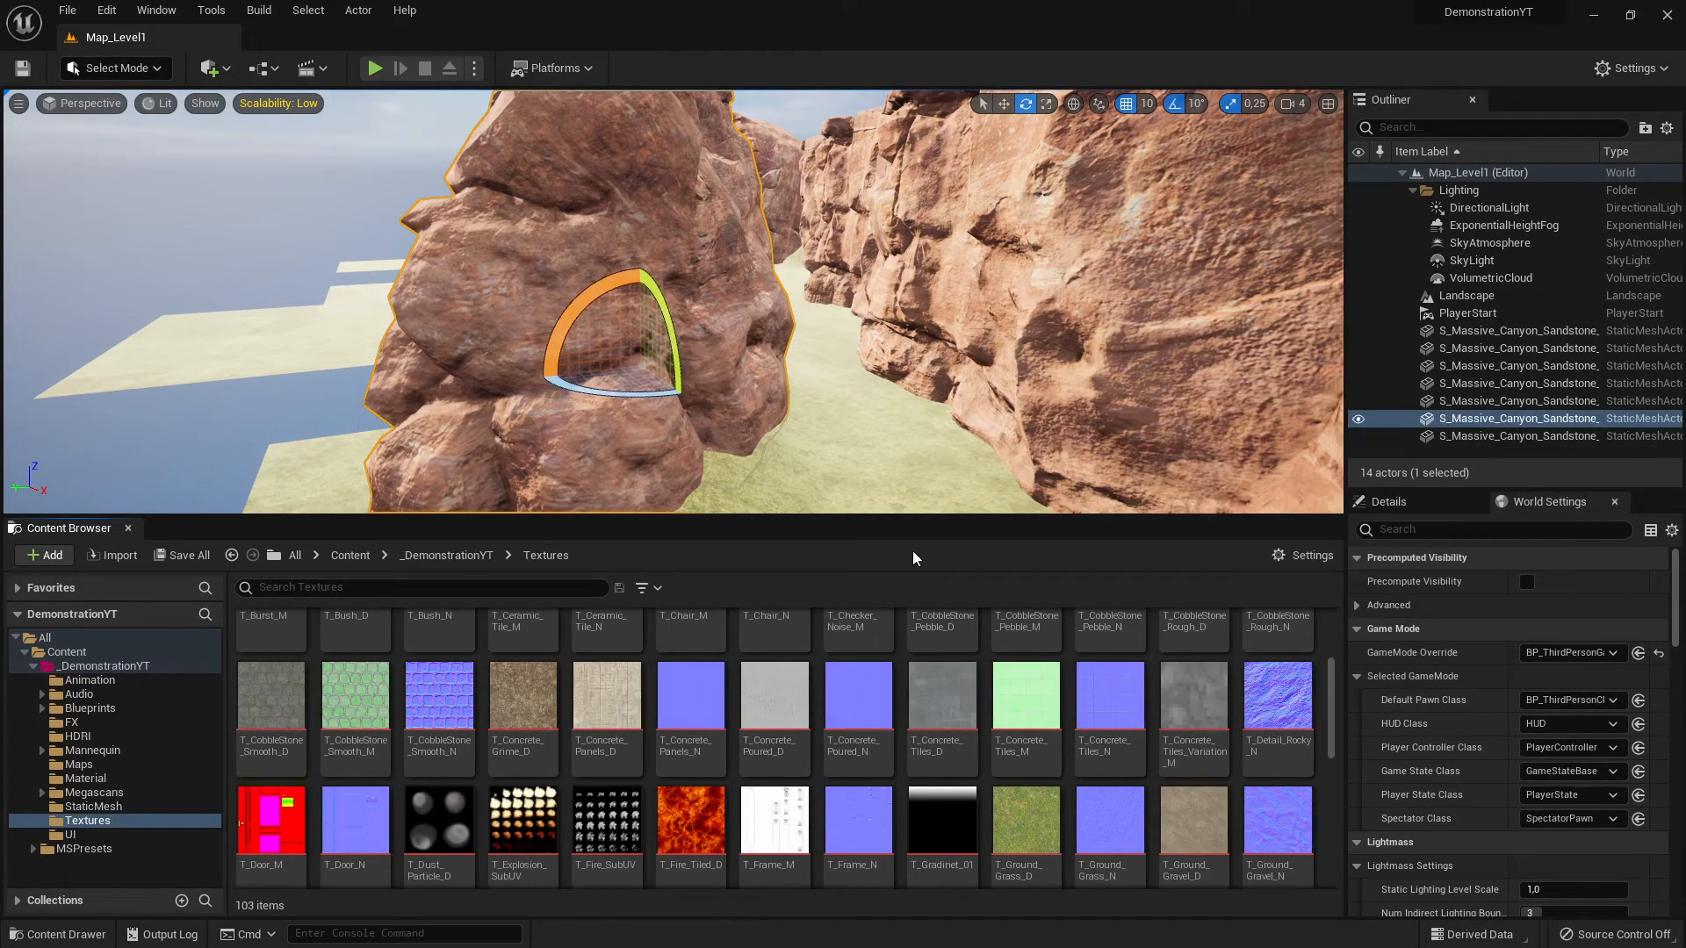
{"action": "scroll", "coordinate": [1156, 765], "scroll_direction": "down", "scroll_amount": 2, "text": "ctrl"}
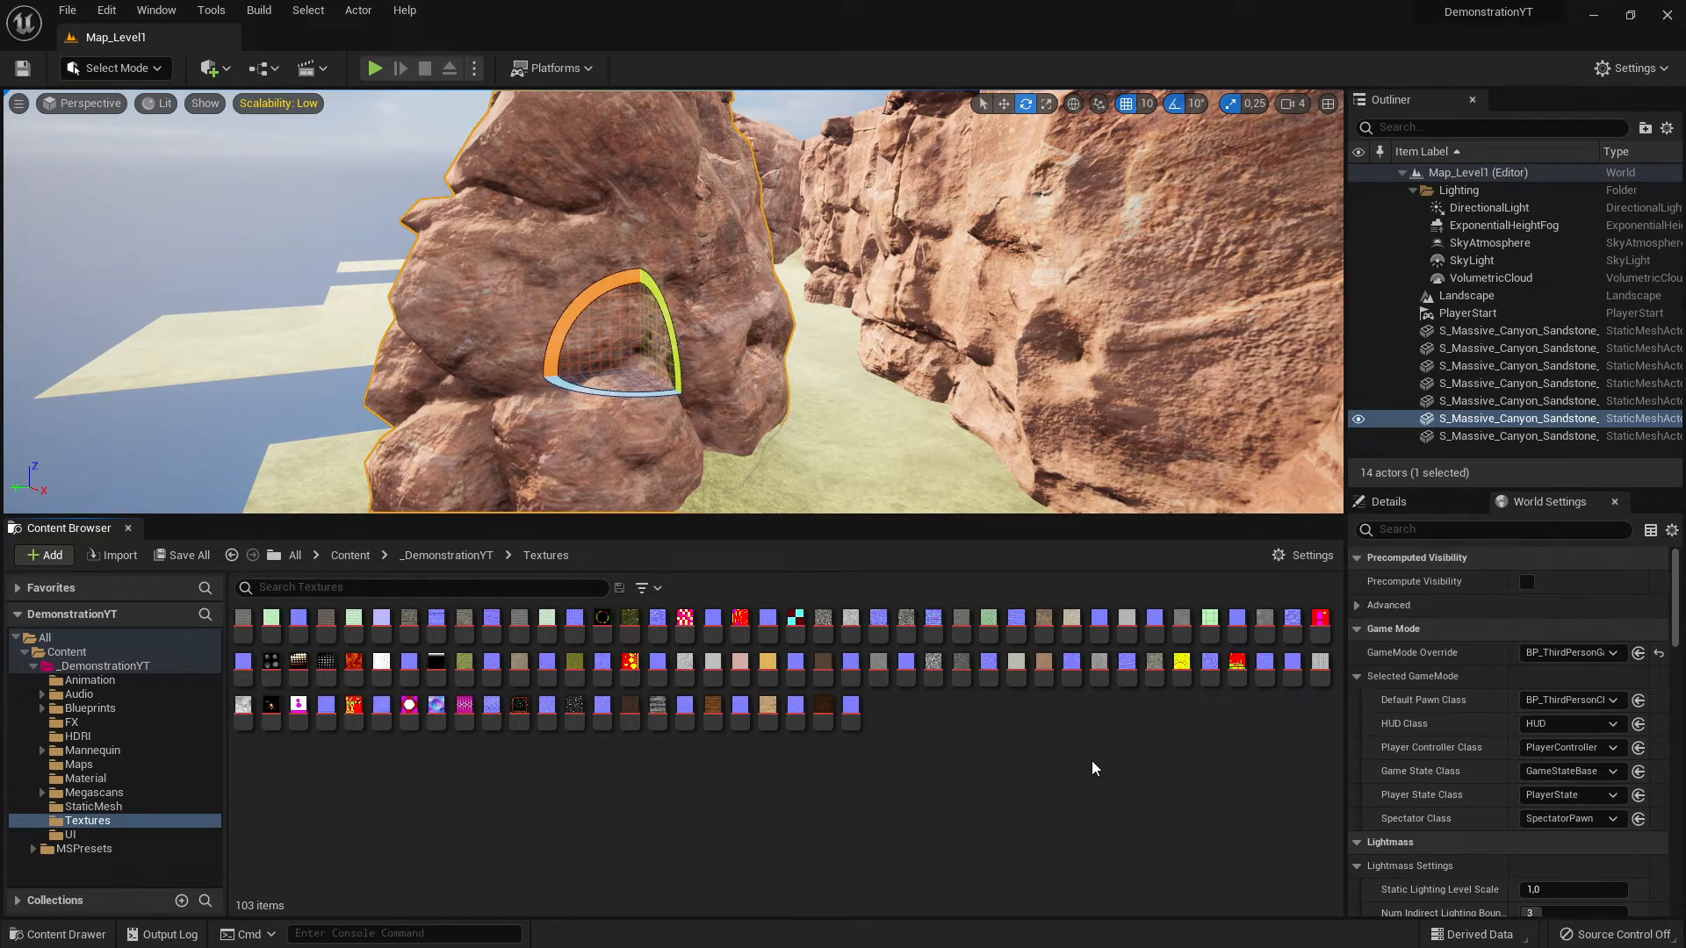
{"action": "scroll", "coordinate": [1092, 763], "scroll_direction": "up", "scroll_amount": 3, "text": "ctrl"}
{"action": "scroll", "coordinate": [1154, 702], "scroll_direction": "down", "scroll_amount": 5}
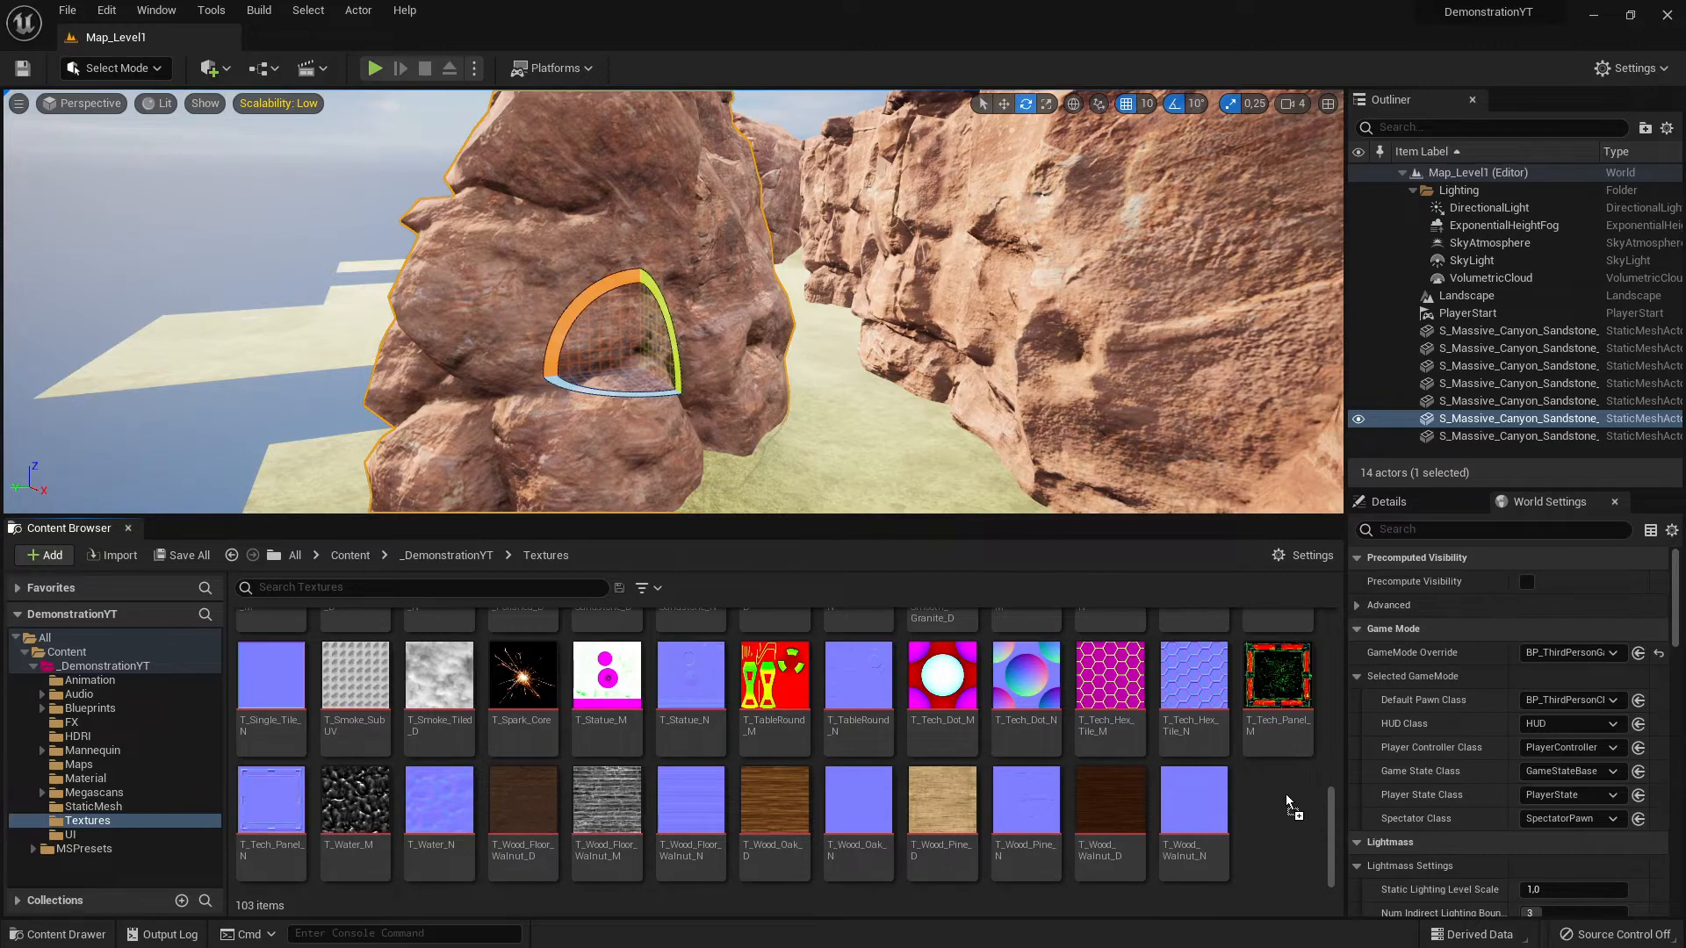
{"action": "left_click_drag", "start_coordinate": [1277, 806], "coordinate": [1271, 819]}
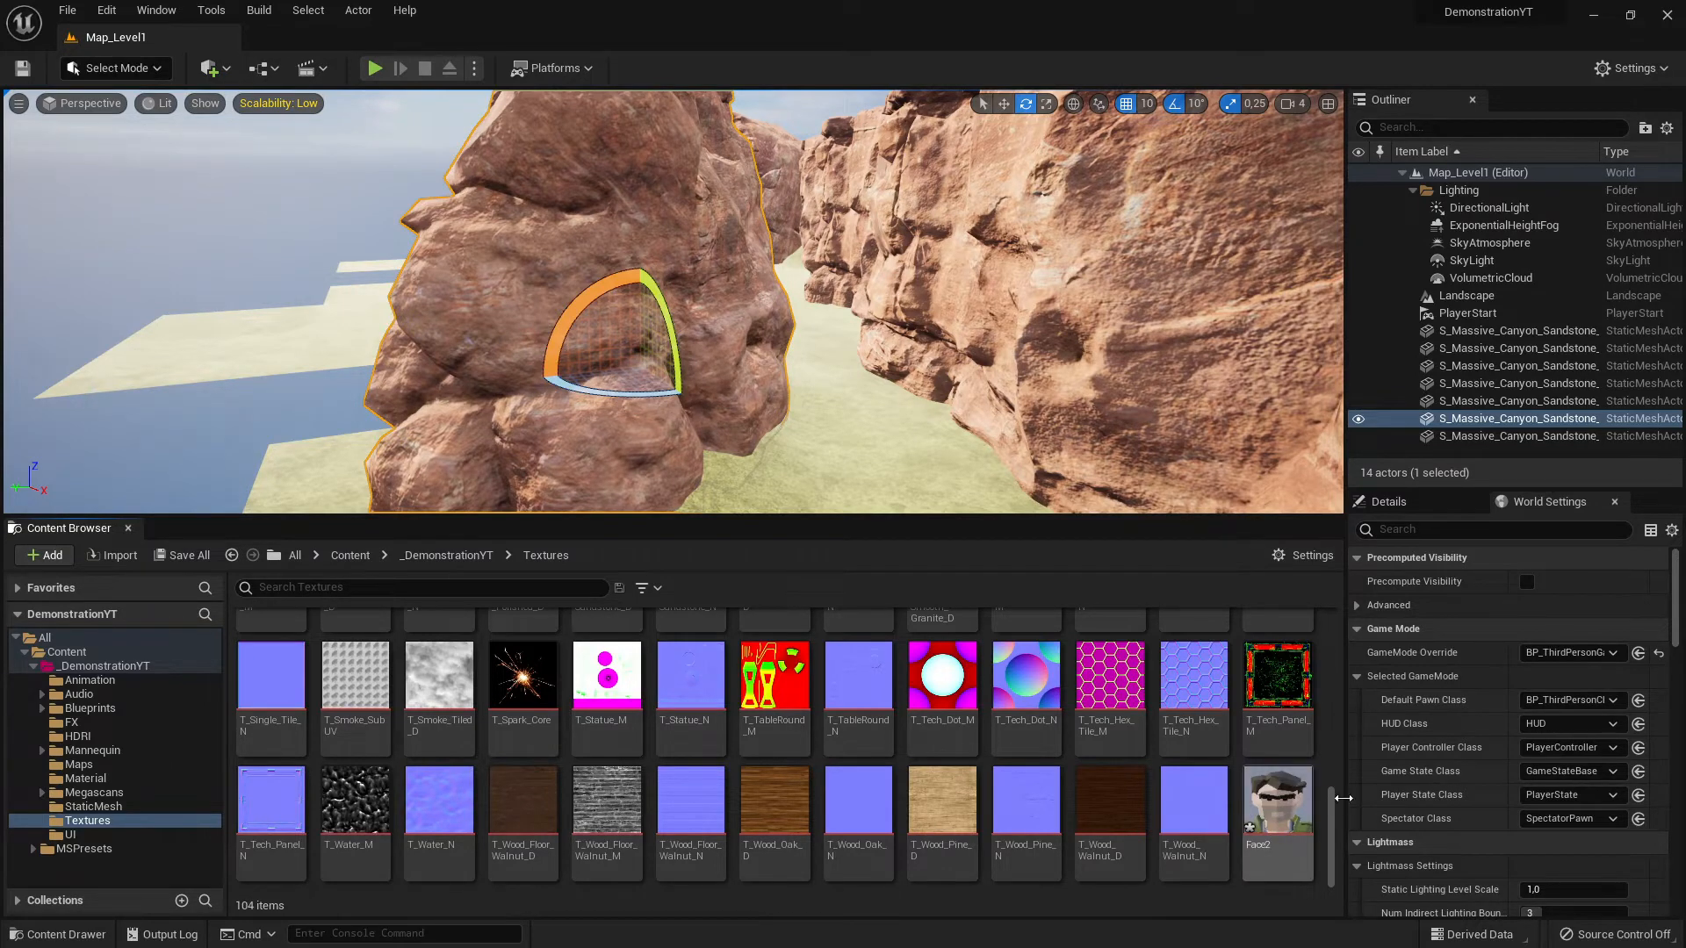
{"action": "mouse_move", "coordinate": [1296, 815]}
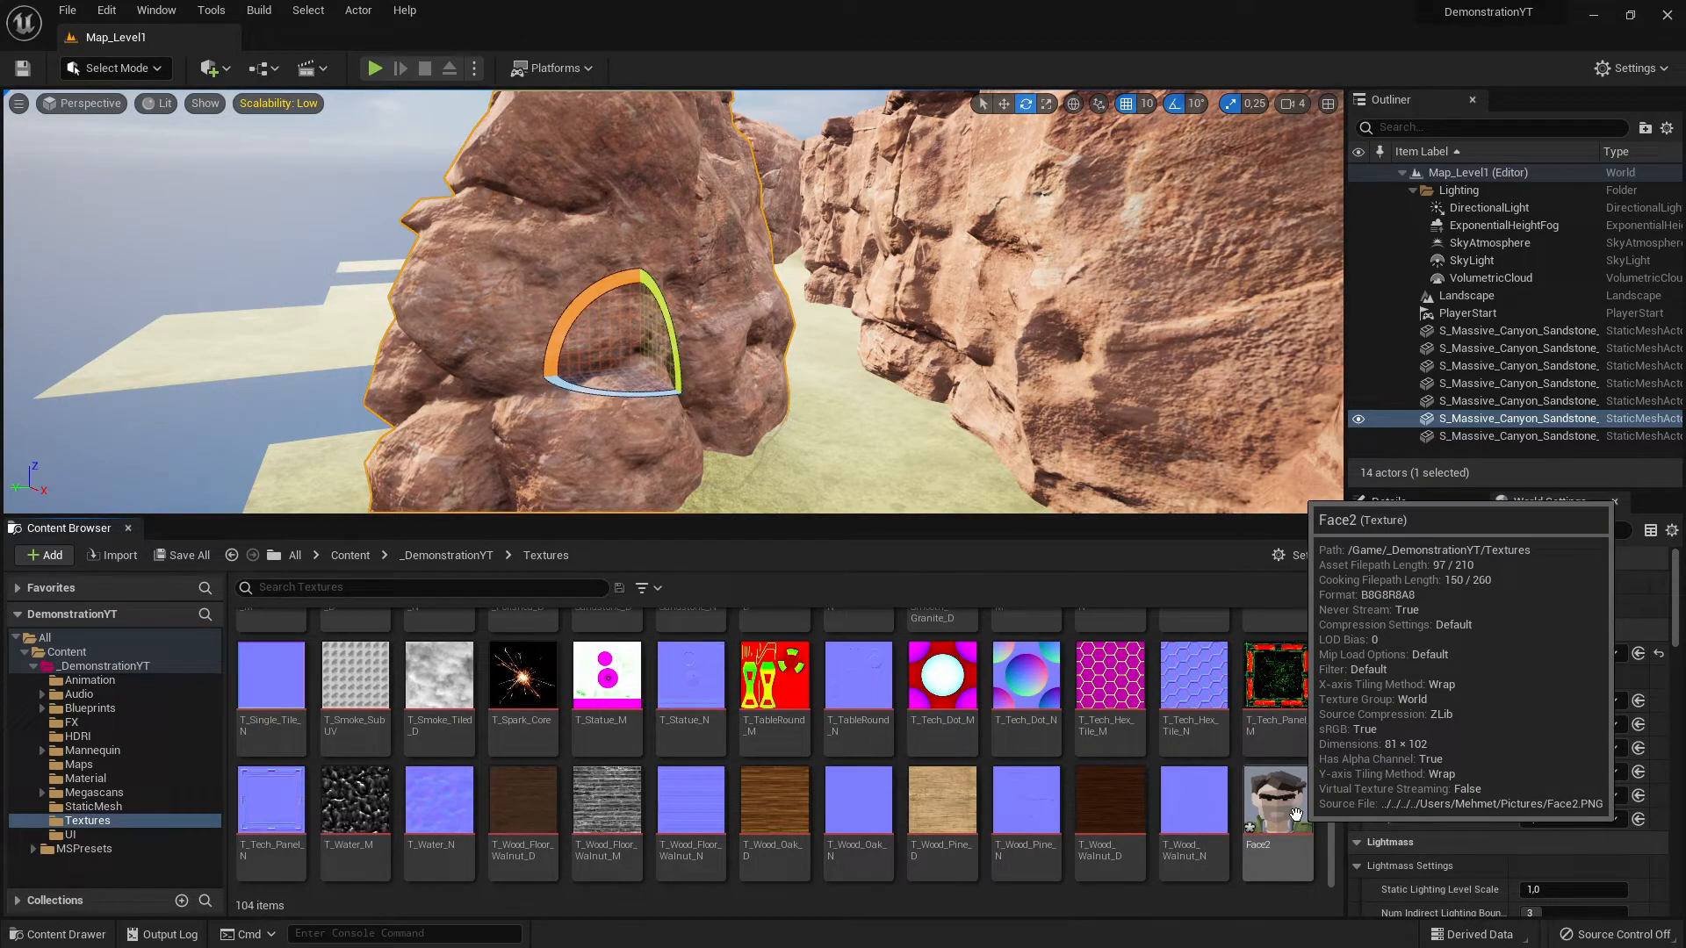
Step: Delete the imported Face2 texture from the Textures folder
{"action": "mouse_move", "coordinate": [1248, 722]}
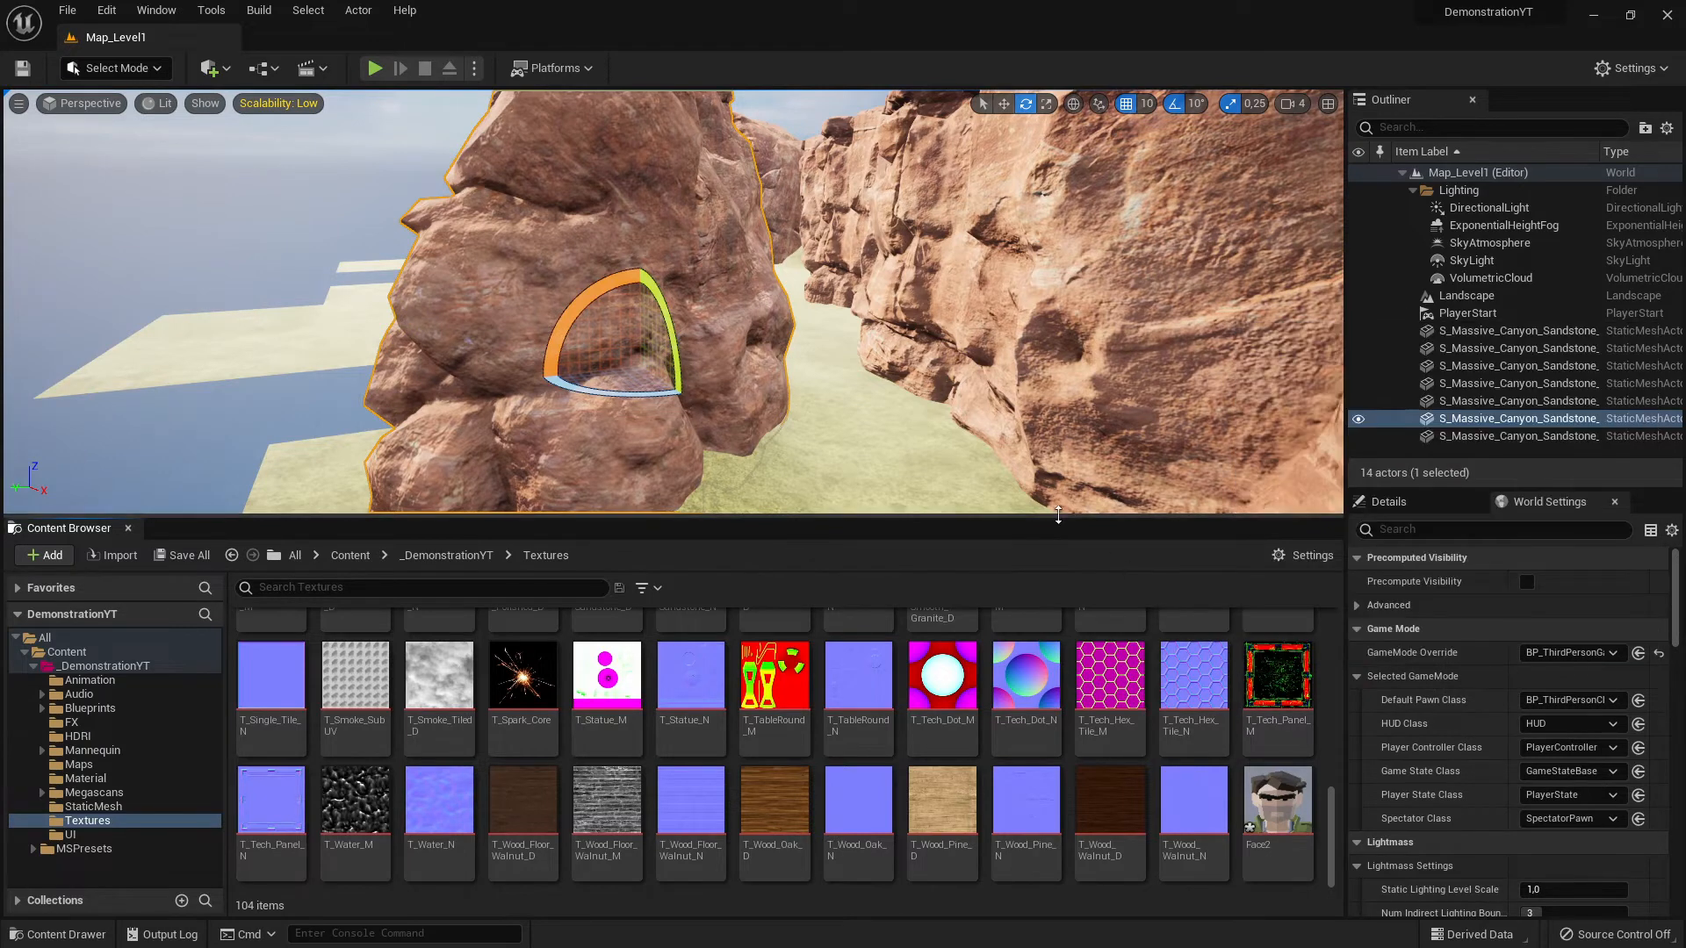
{"action": "left_click_drag", "start_coordinate": [1059, 517], "coordinate": [1098, 470]}
{"action": "left_click", "coordinate": [1269, 856]}
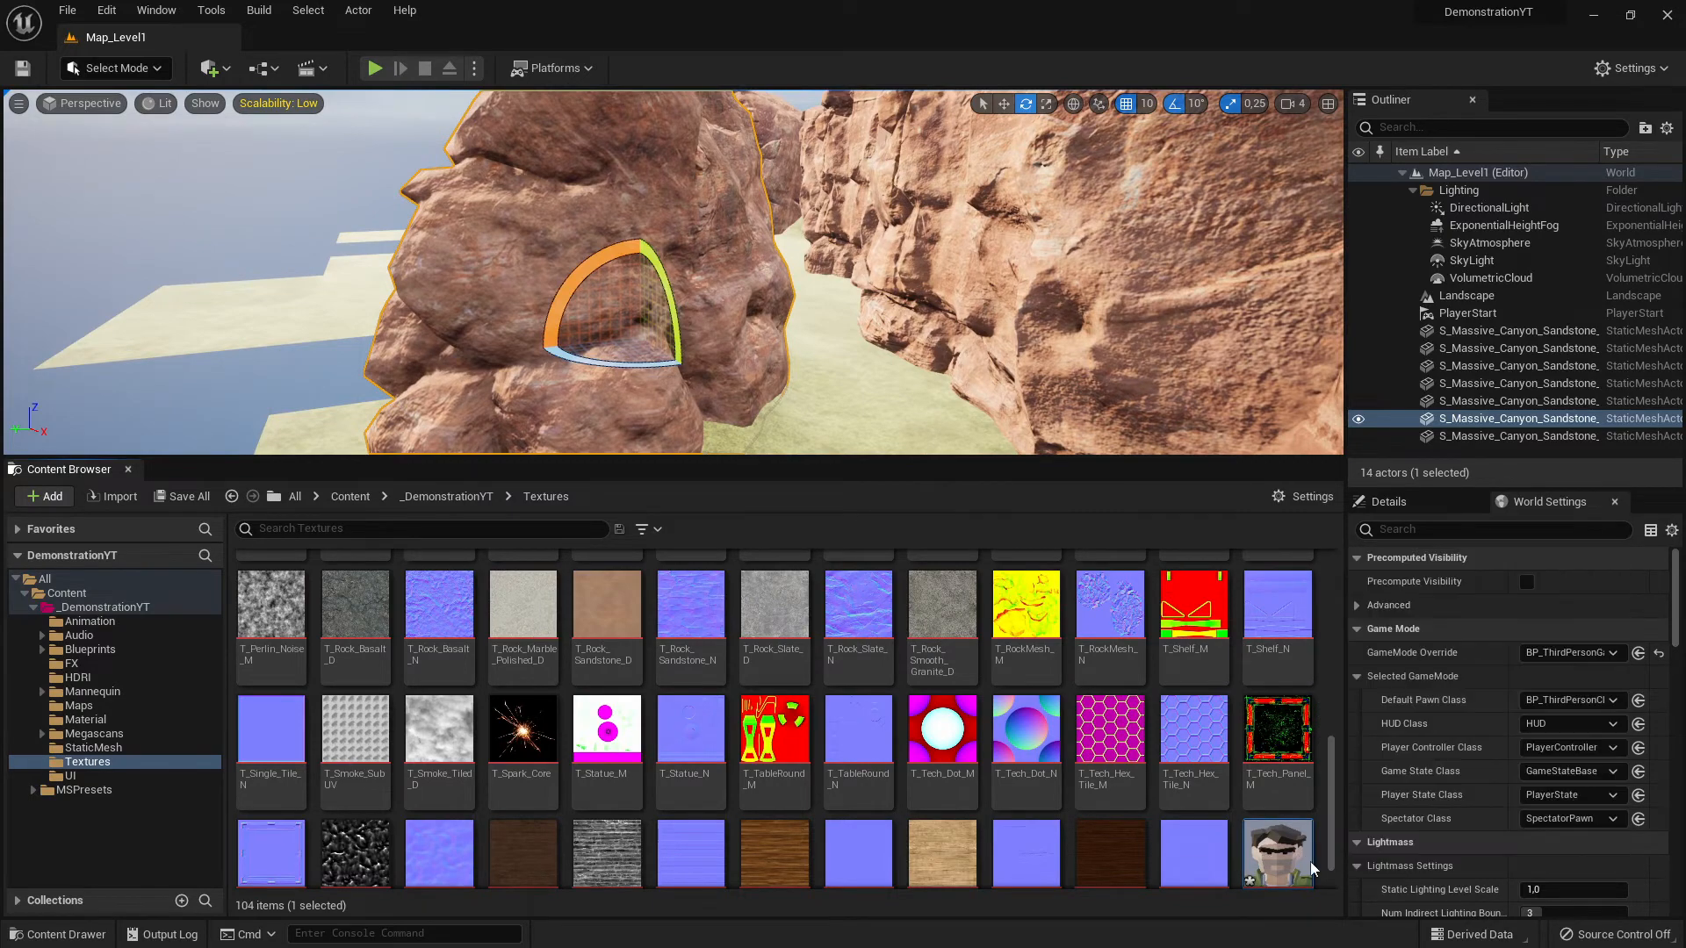
{"action": "key", "text": "Delete"}
{"action": "left_click", "coordinate": [750, 762]}
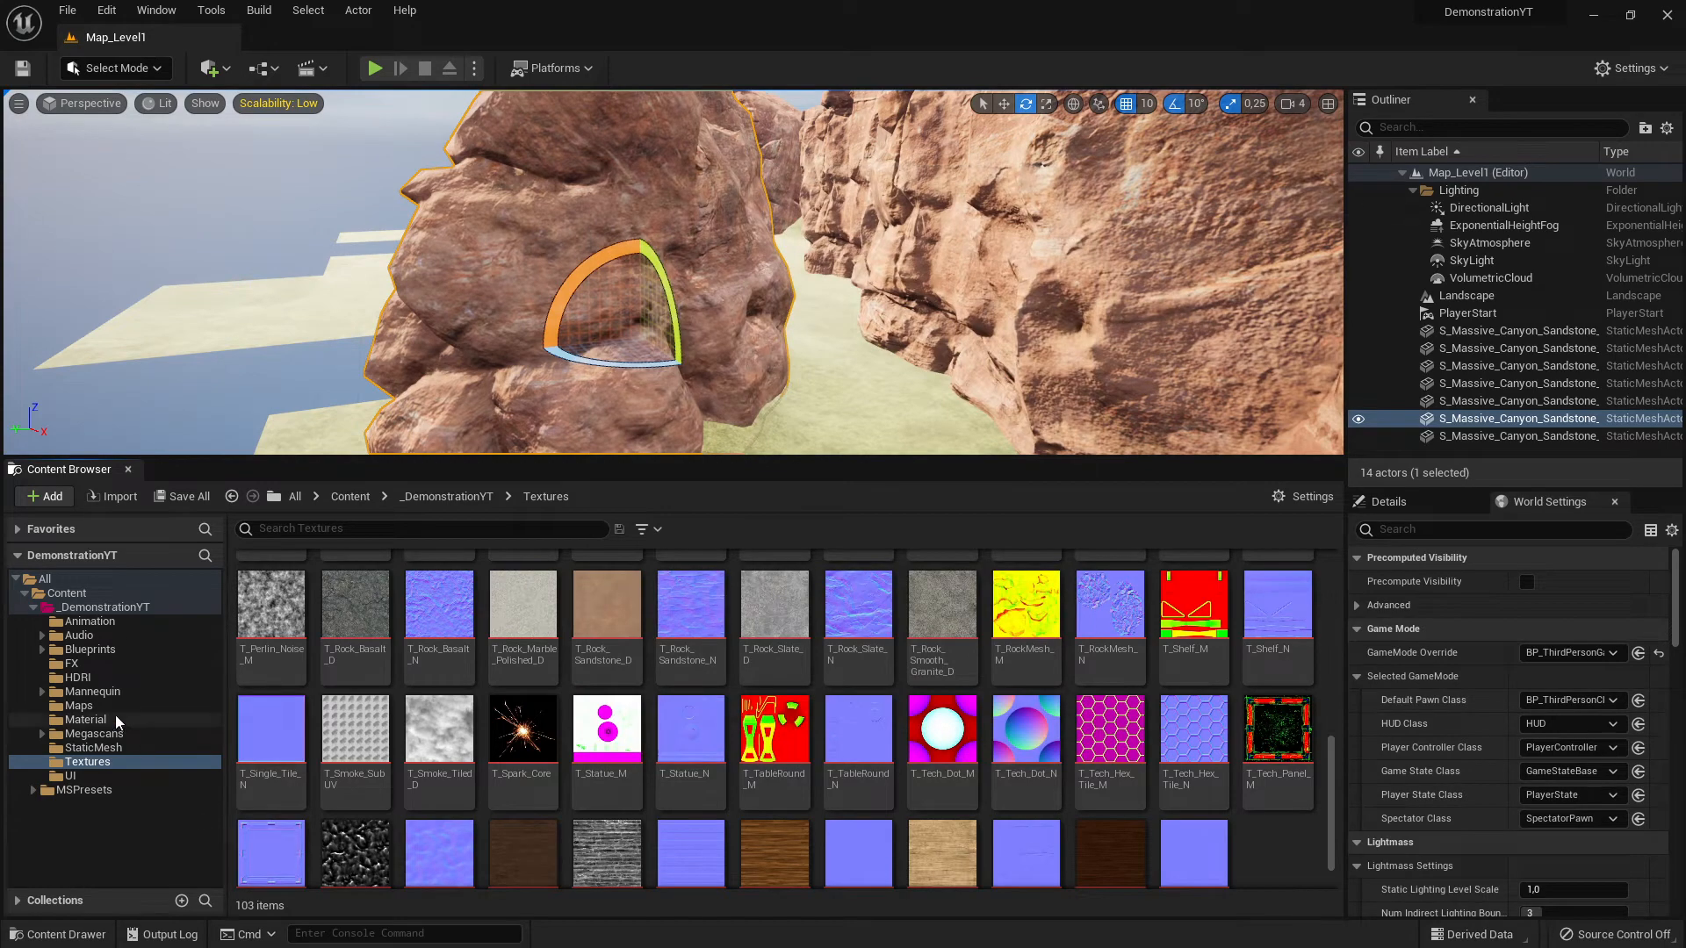
Step: Look through the Blueprints, Audio, Mannequin and FX folders of the project
{"action": "left_click", "coordinate": [91, 650]}
{"action": "left_click", "coordinate": [79, 635]}
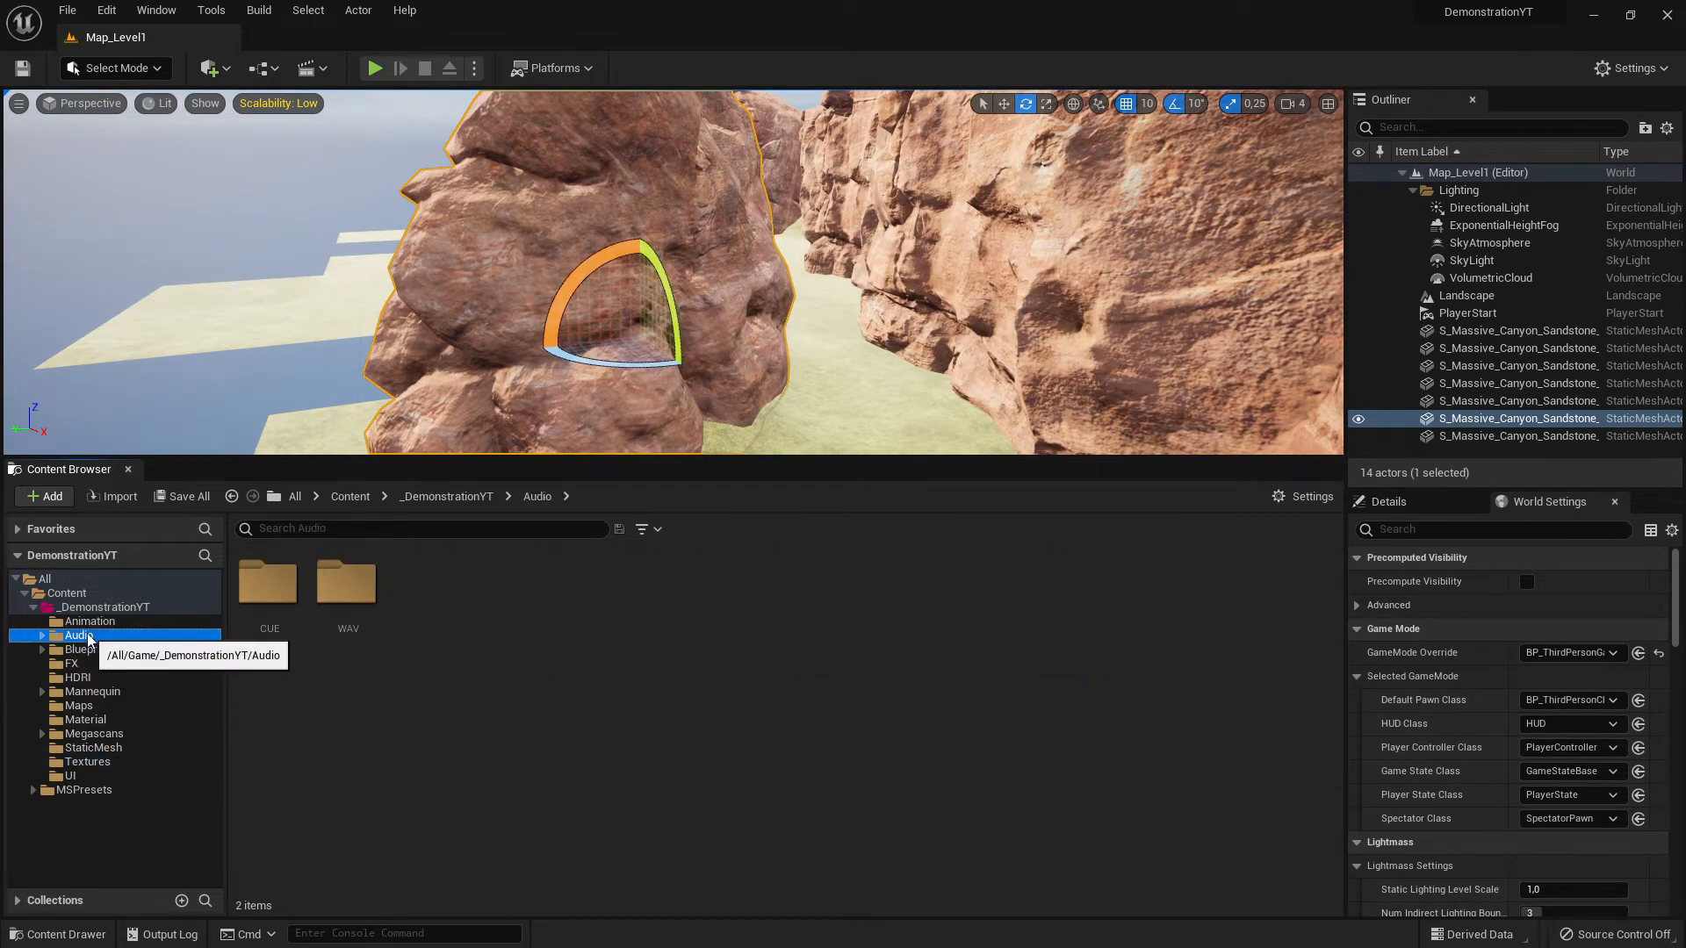
{"action": "left_click", "coordinate": [120, 698]}
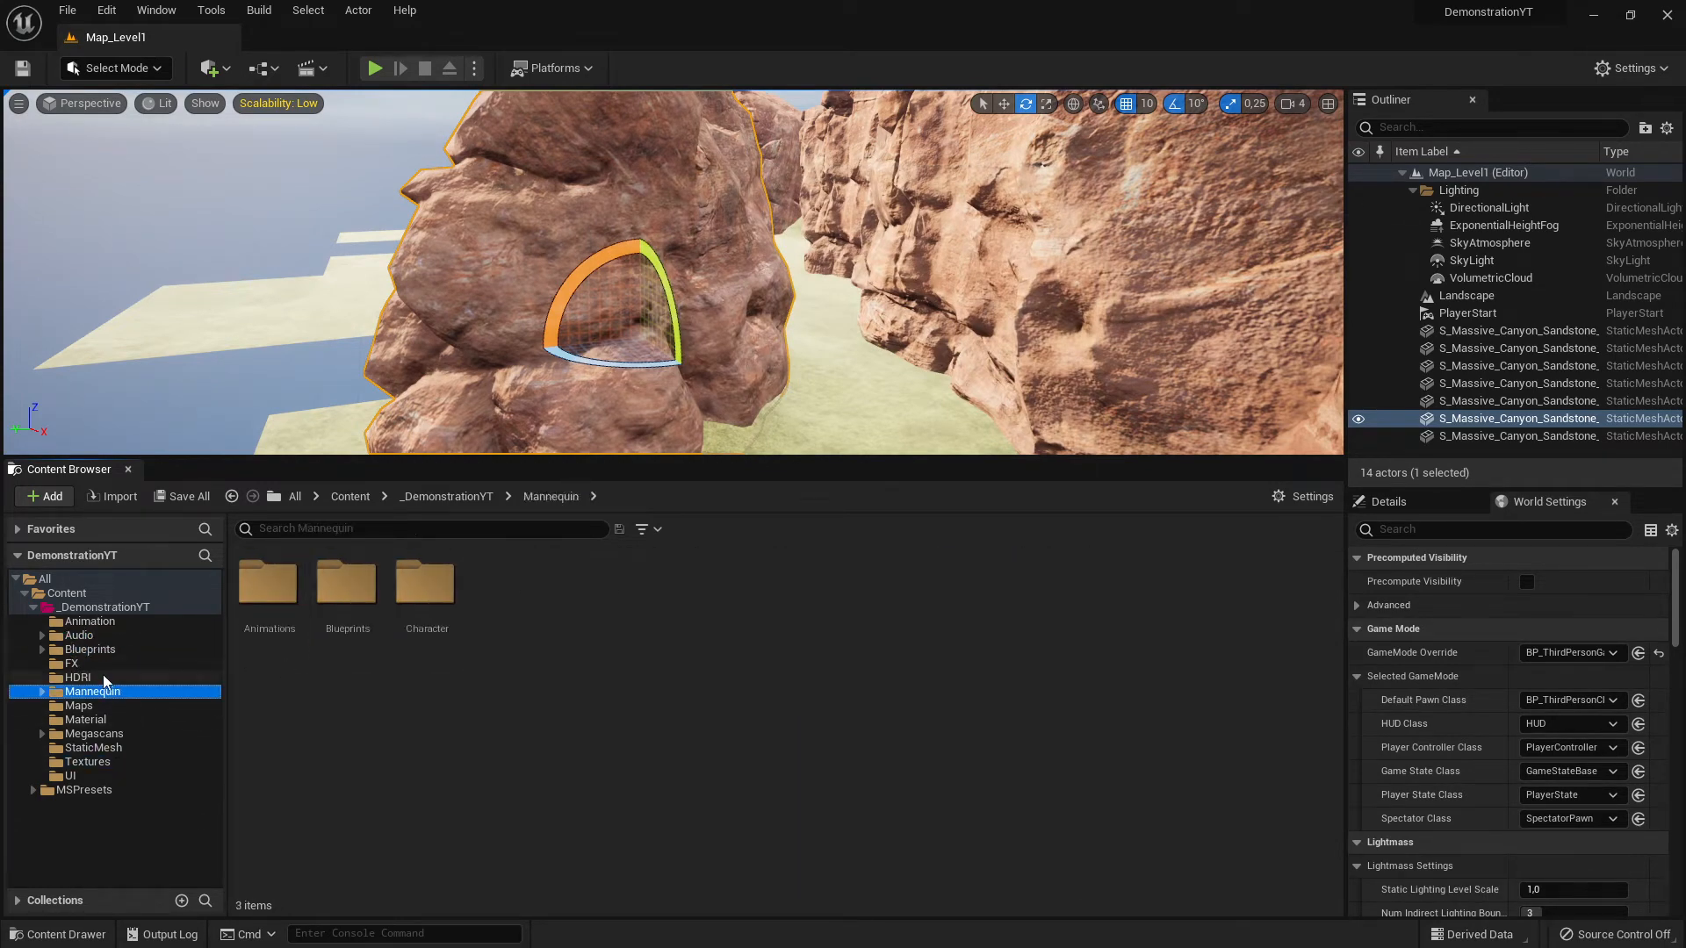
{"action": "left_click", "coordinate": [97, 663]}
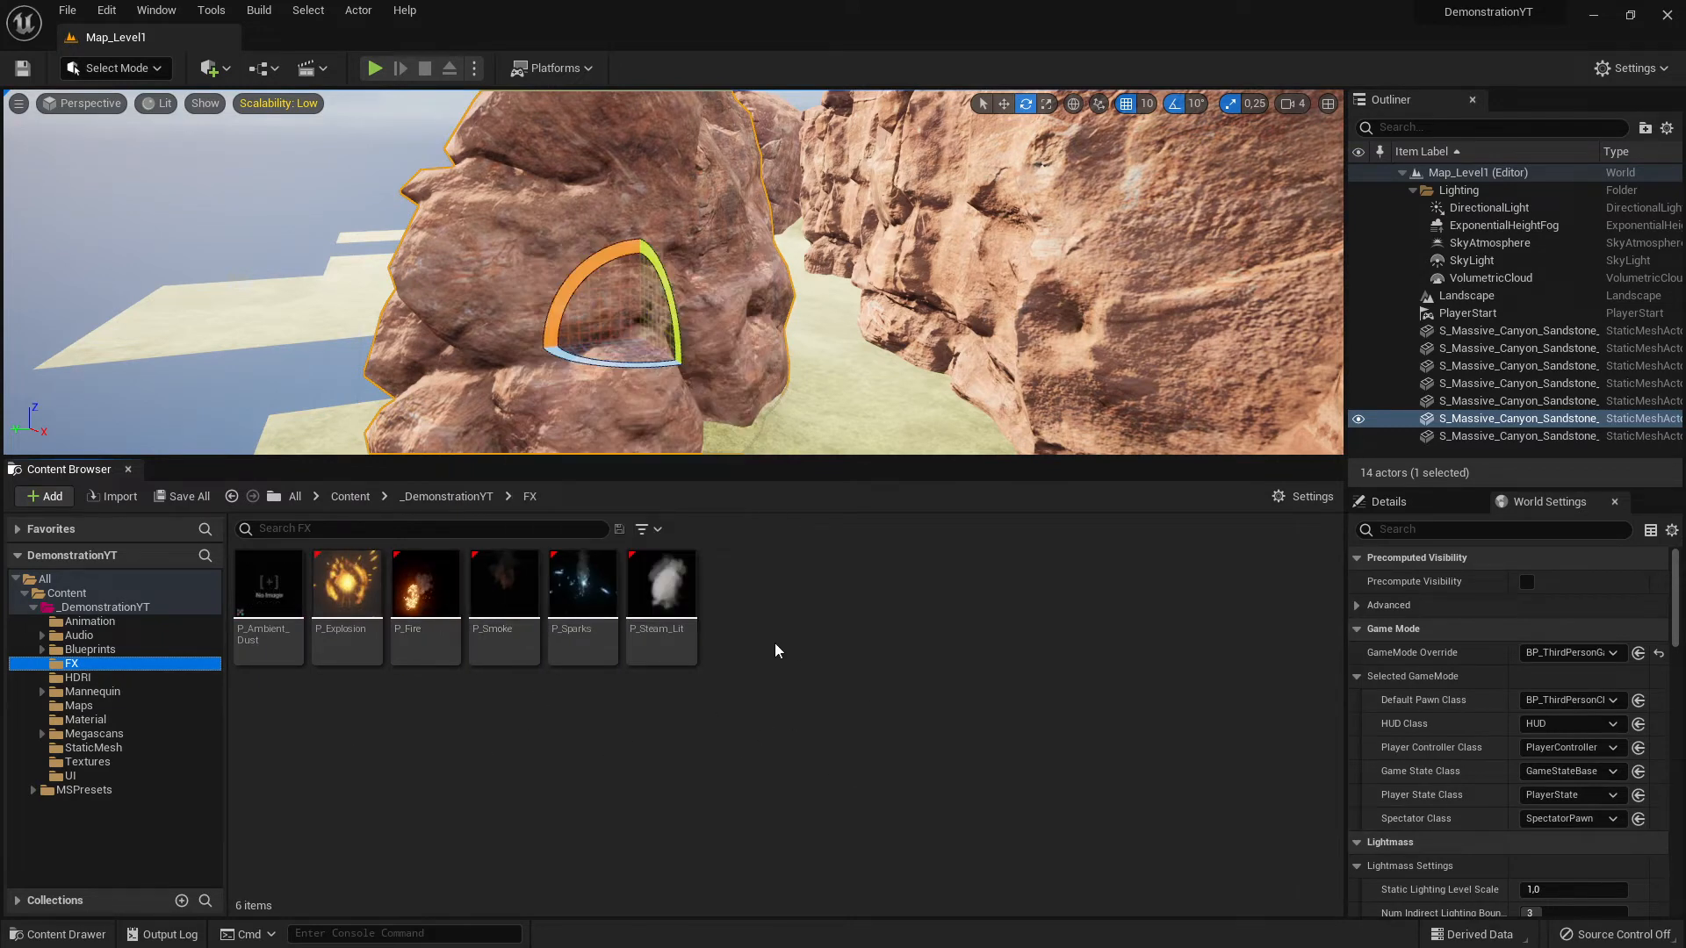
Step: Bring up the file import dialog for the _DemonstrationYT folder and close it without importing anything
{"action": "left_click", "coordinate": [101, 607]}
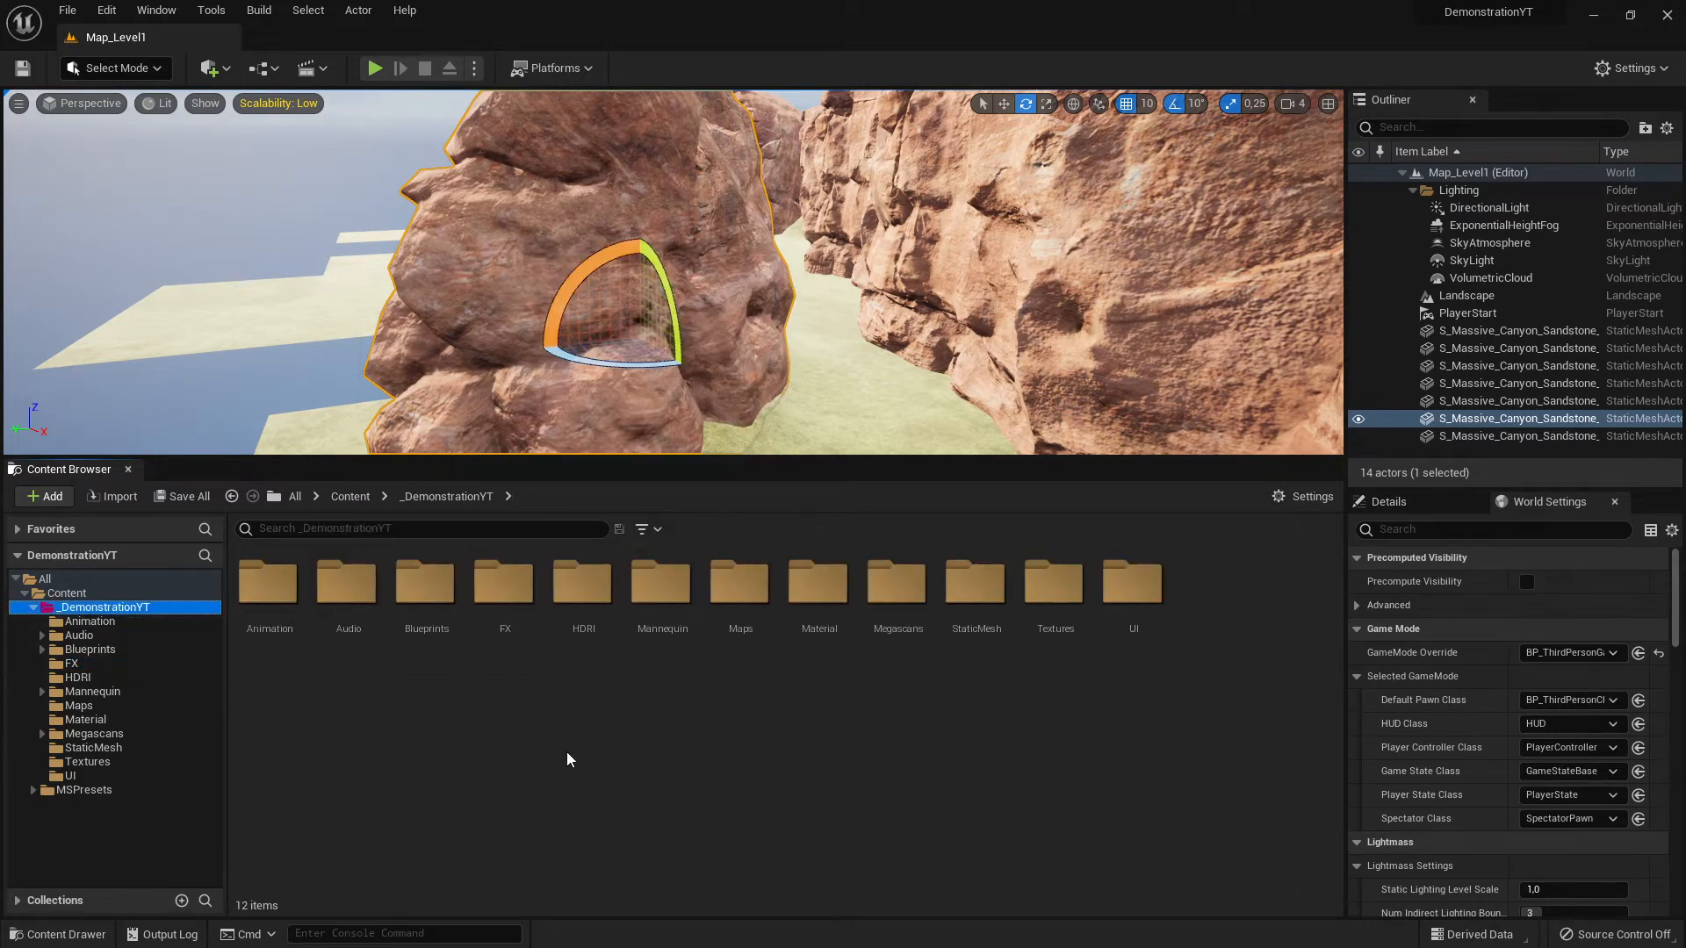
{"action": "left_click_drag", "start_coordinate": [764, 458], "coordinate": [781, 600]}
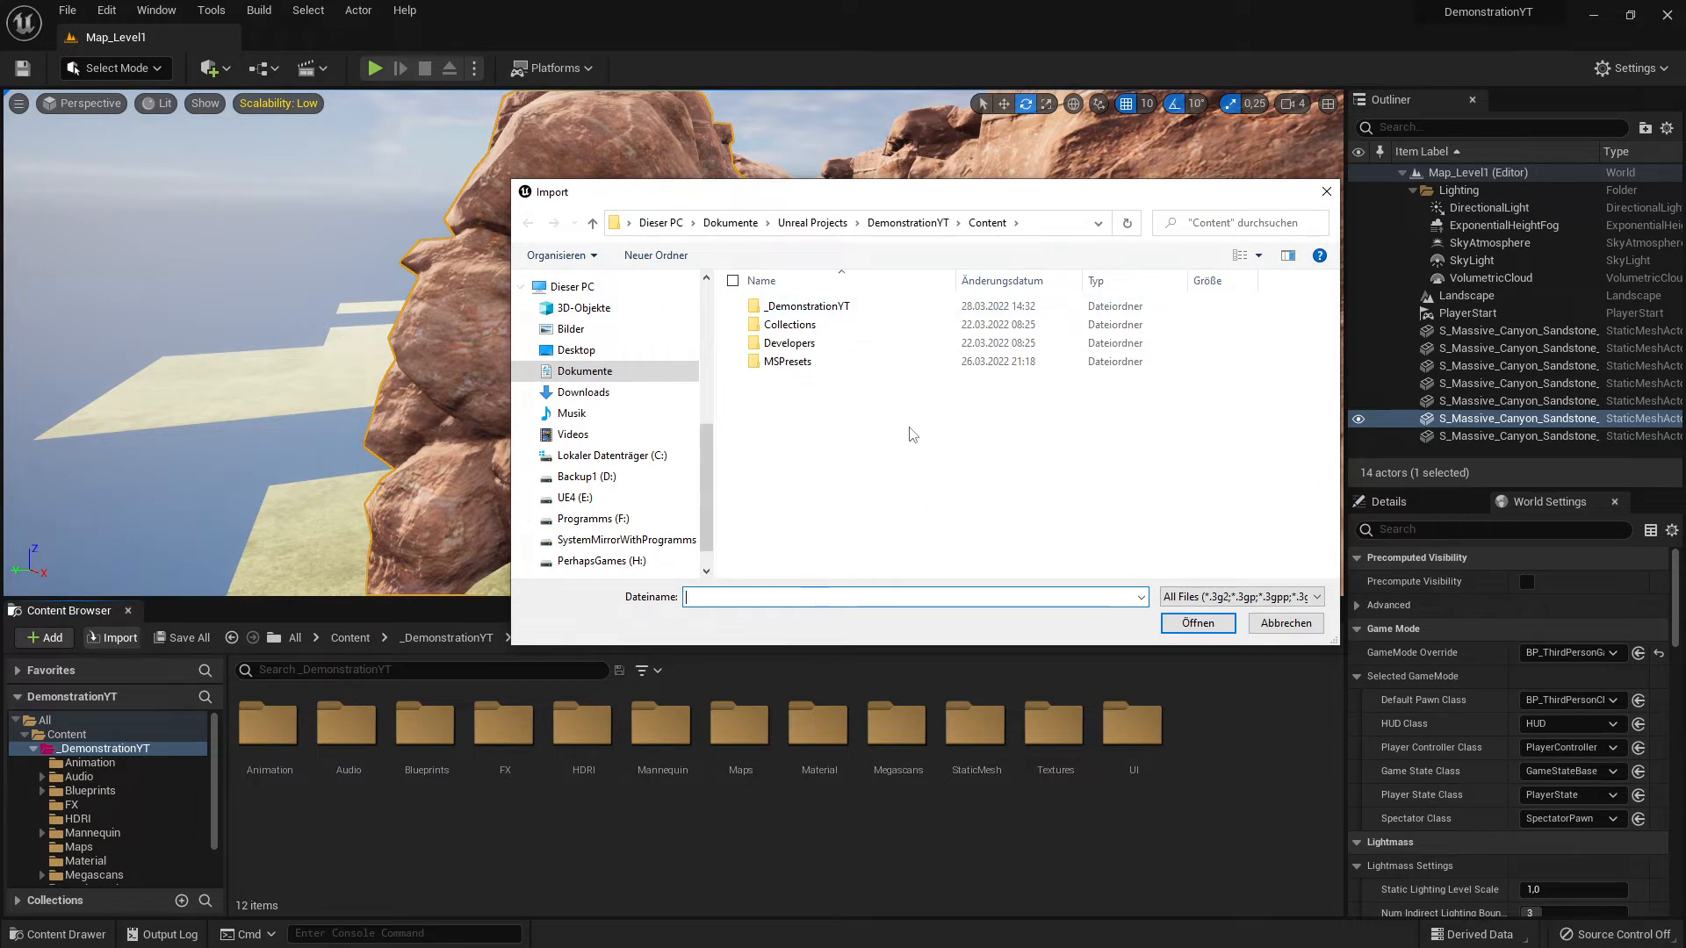
{"action": "left_click", "coordinate": [1326, 192]}
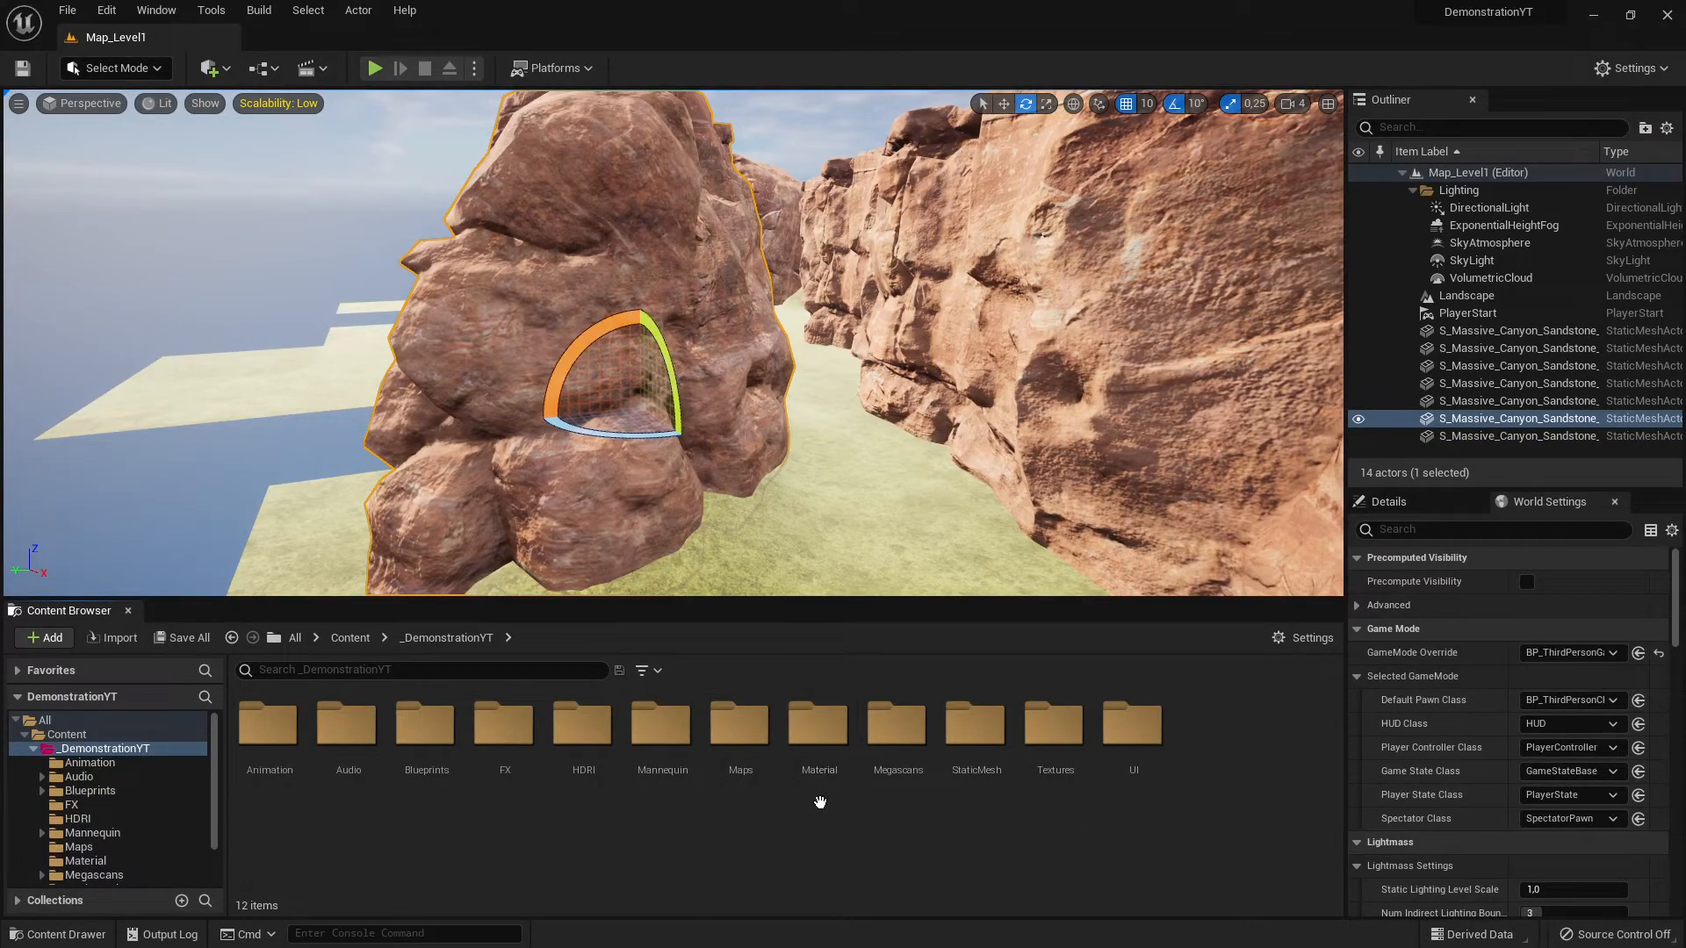
Step: Start exporting the SM_Chair static mesh from the StaticMesh folder as an FBX file named SM_ChairTest in the project's Content folder
{"action": "double_click", "coordinate": [975, 747]}
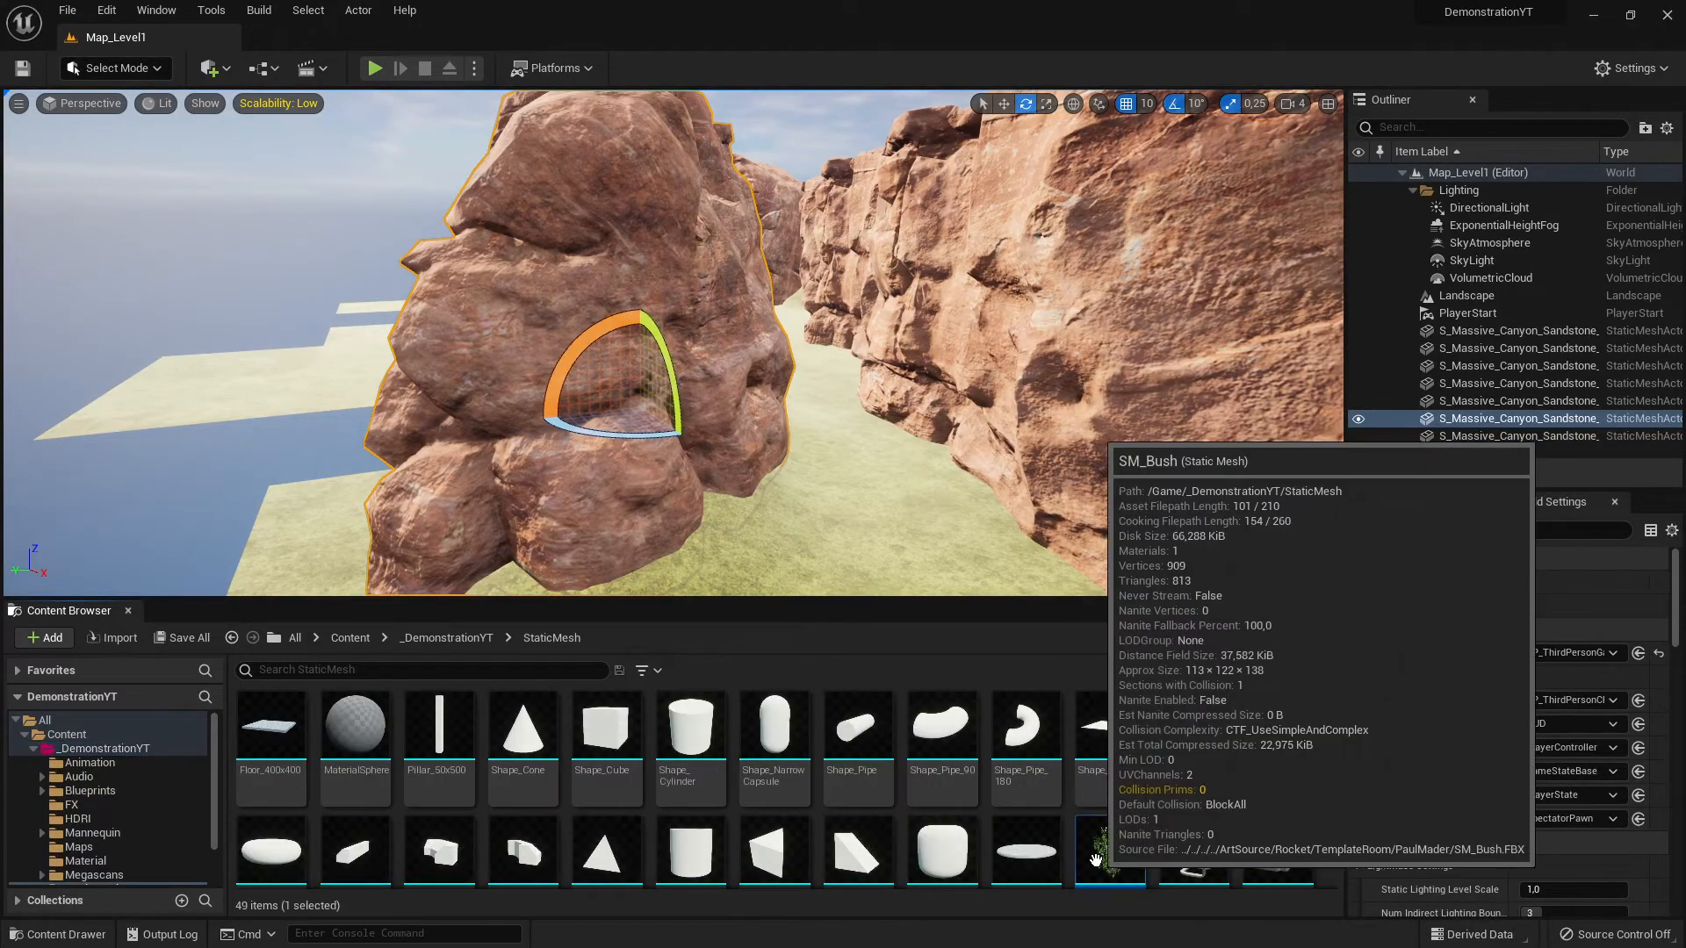
{"action": "left_click", "coordinate": [1204, 848]}
{"action": "right_click", "coordinate": [1209, 848]}
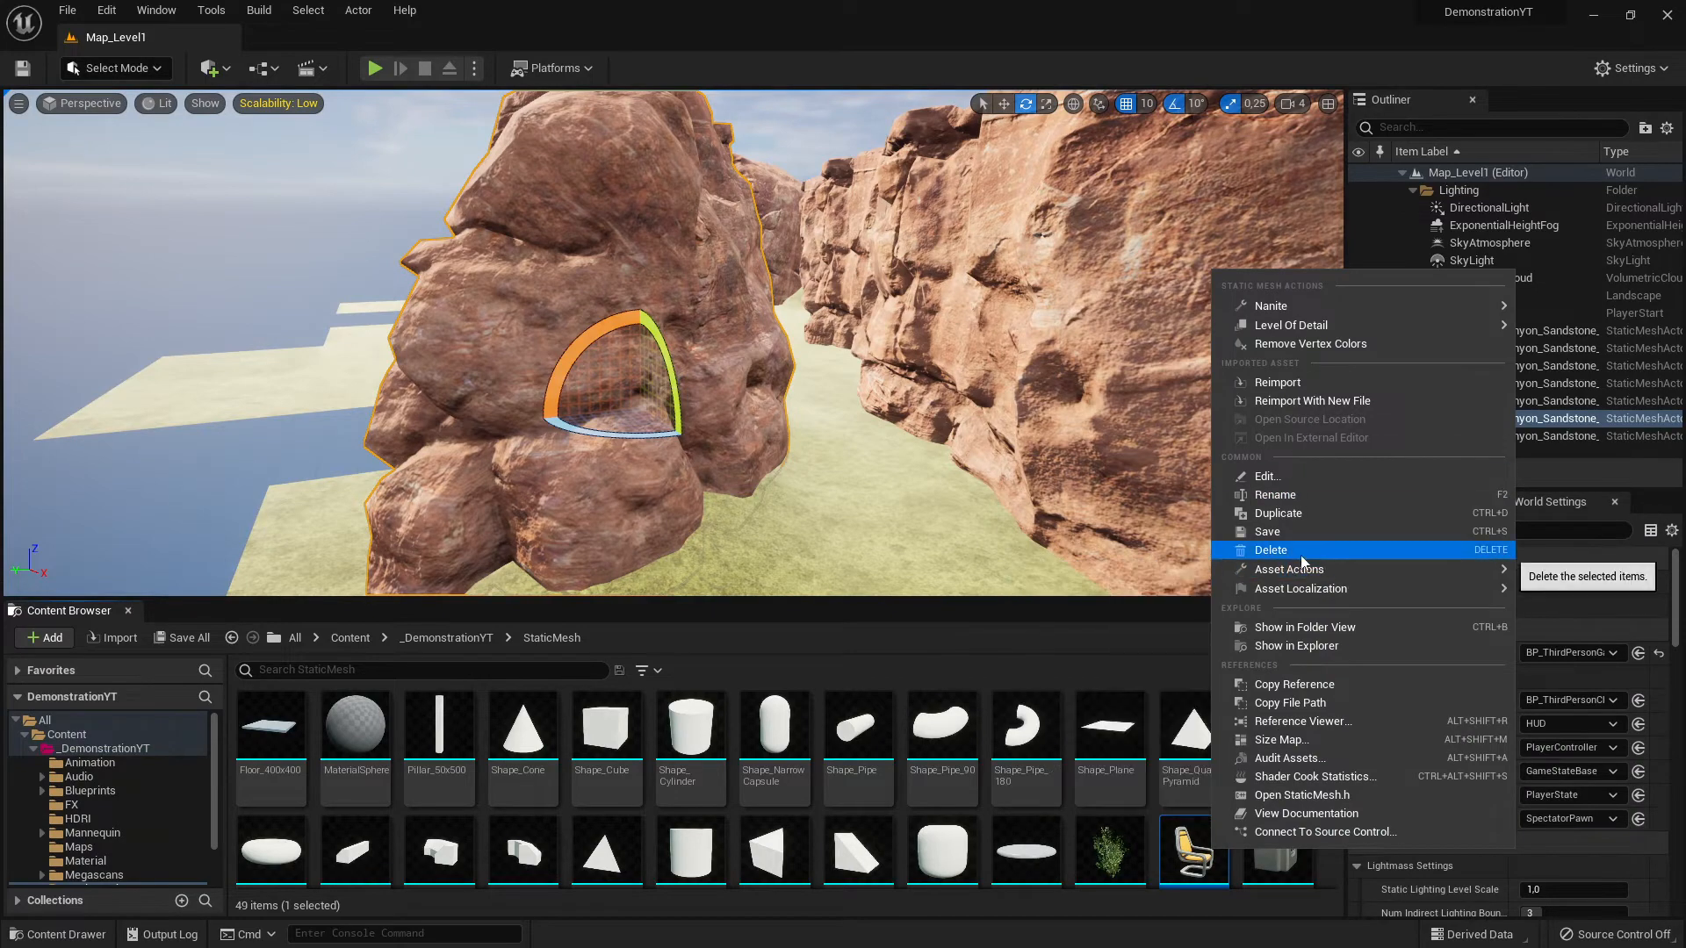
{"action": "mouse_move", "coordinate": [1320, 569]}
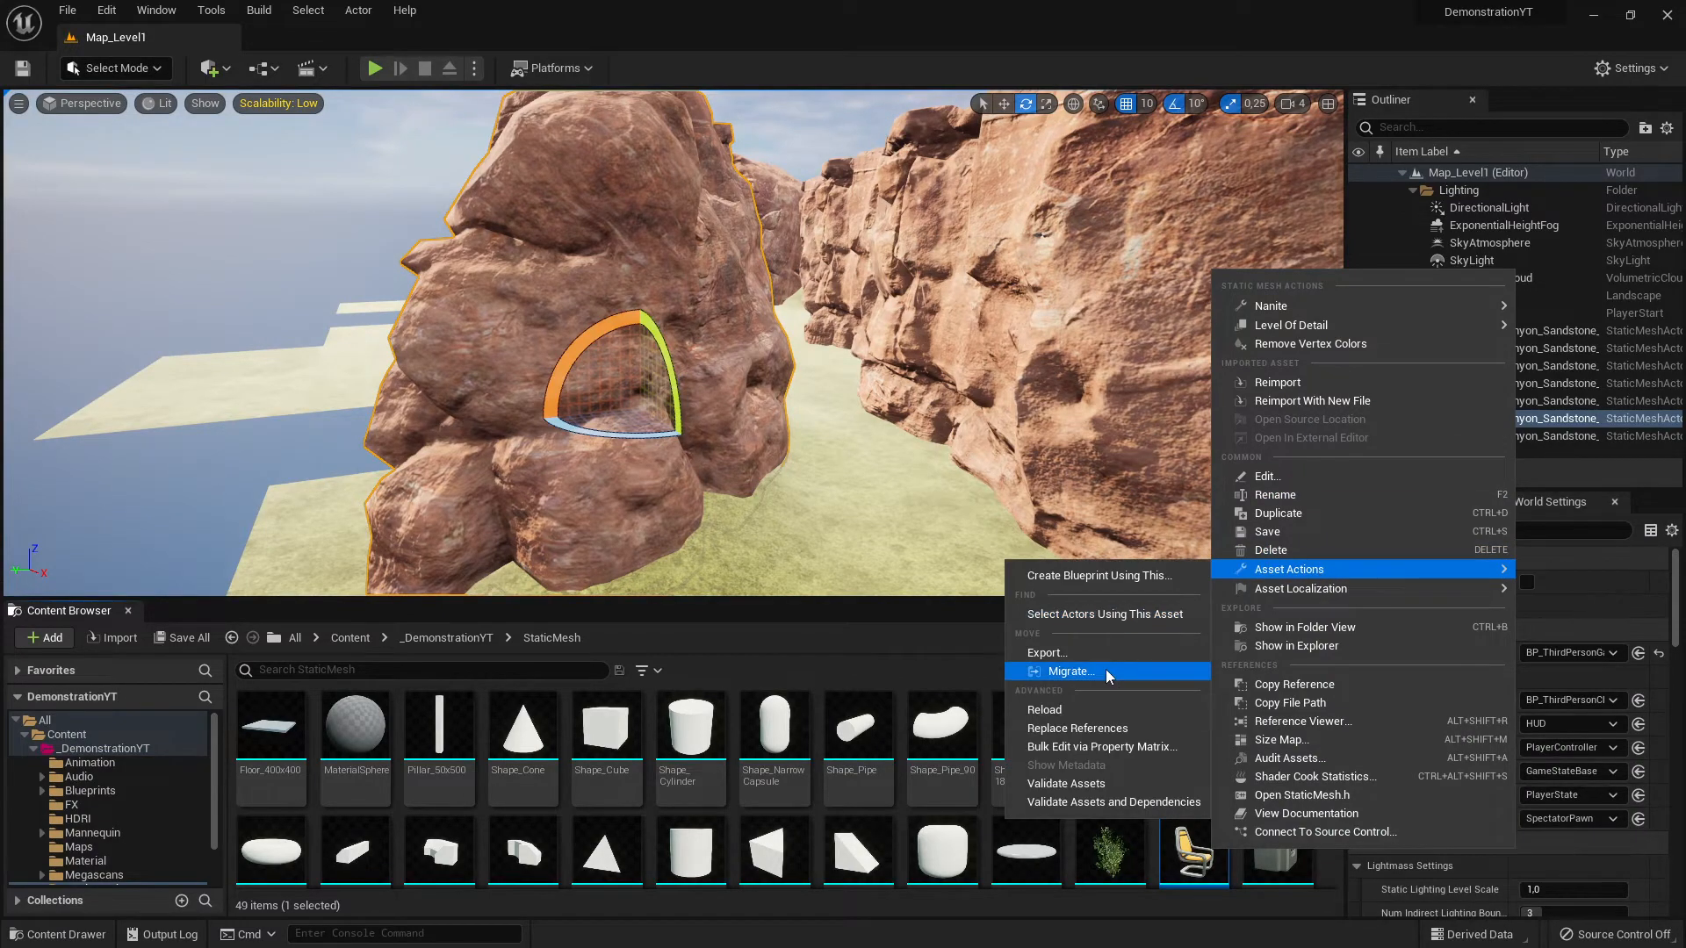
{"action": "left_click", "coordinate": [1177, 650]}
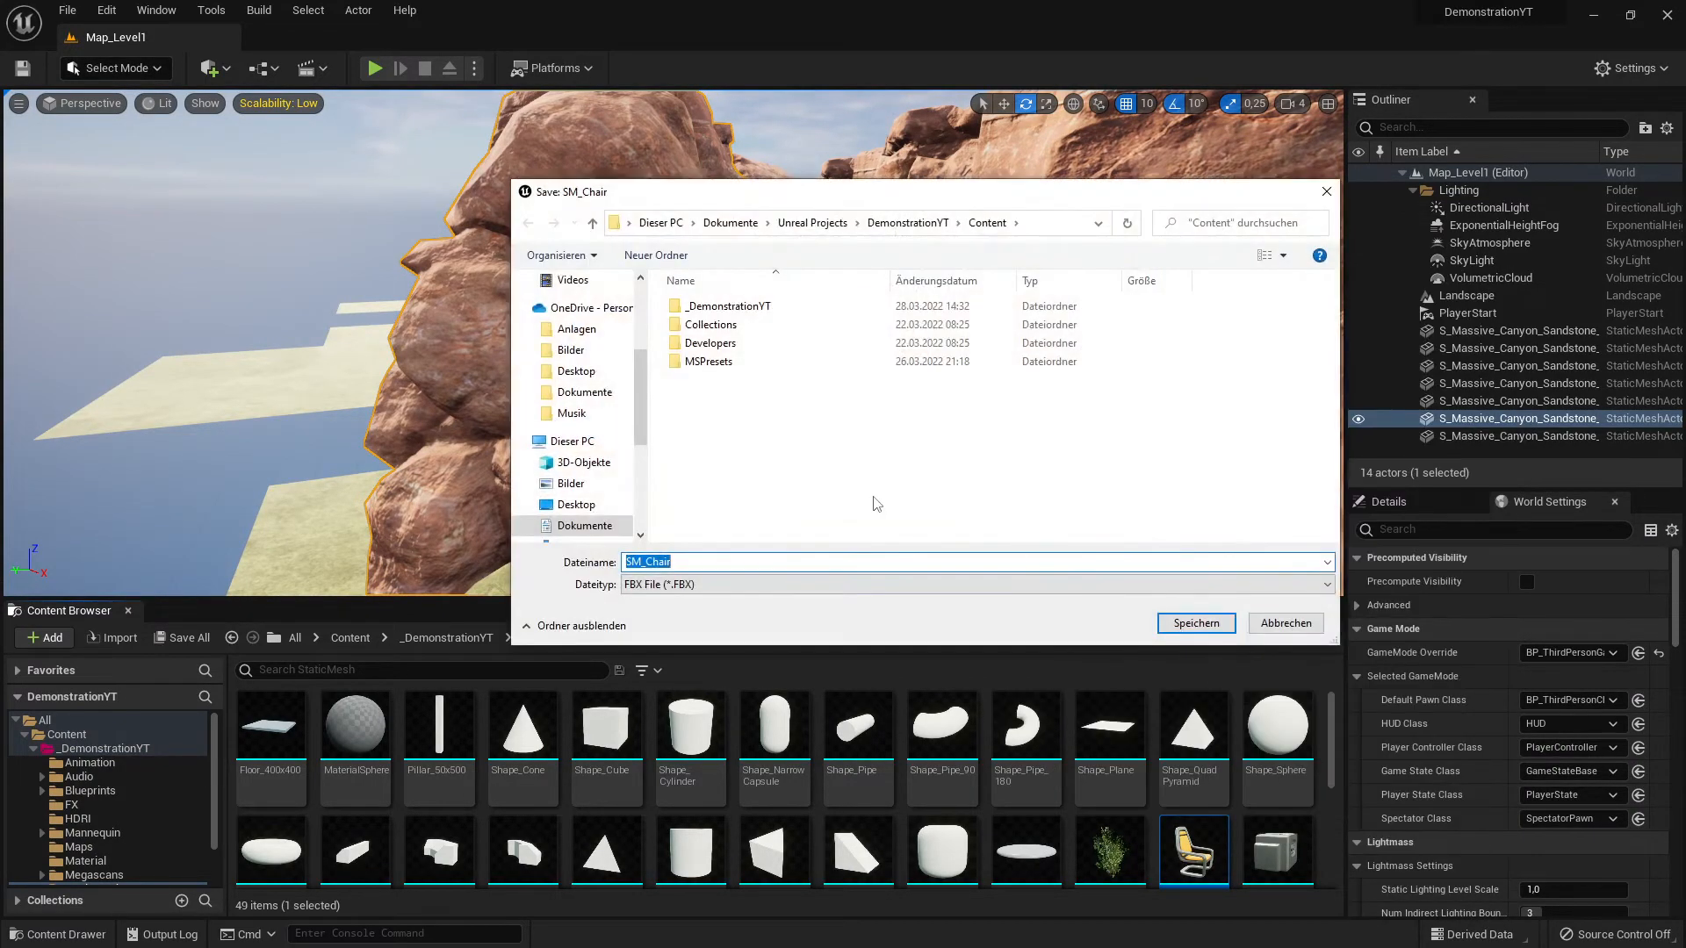
{"action": "left_click", "coordinate": [730, 563]}
{"action": "type", "text": "Test"}
{"action": "left_click", "coordinate": [1193, 624]}
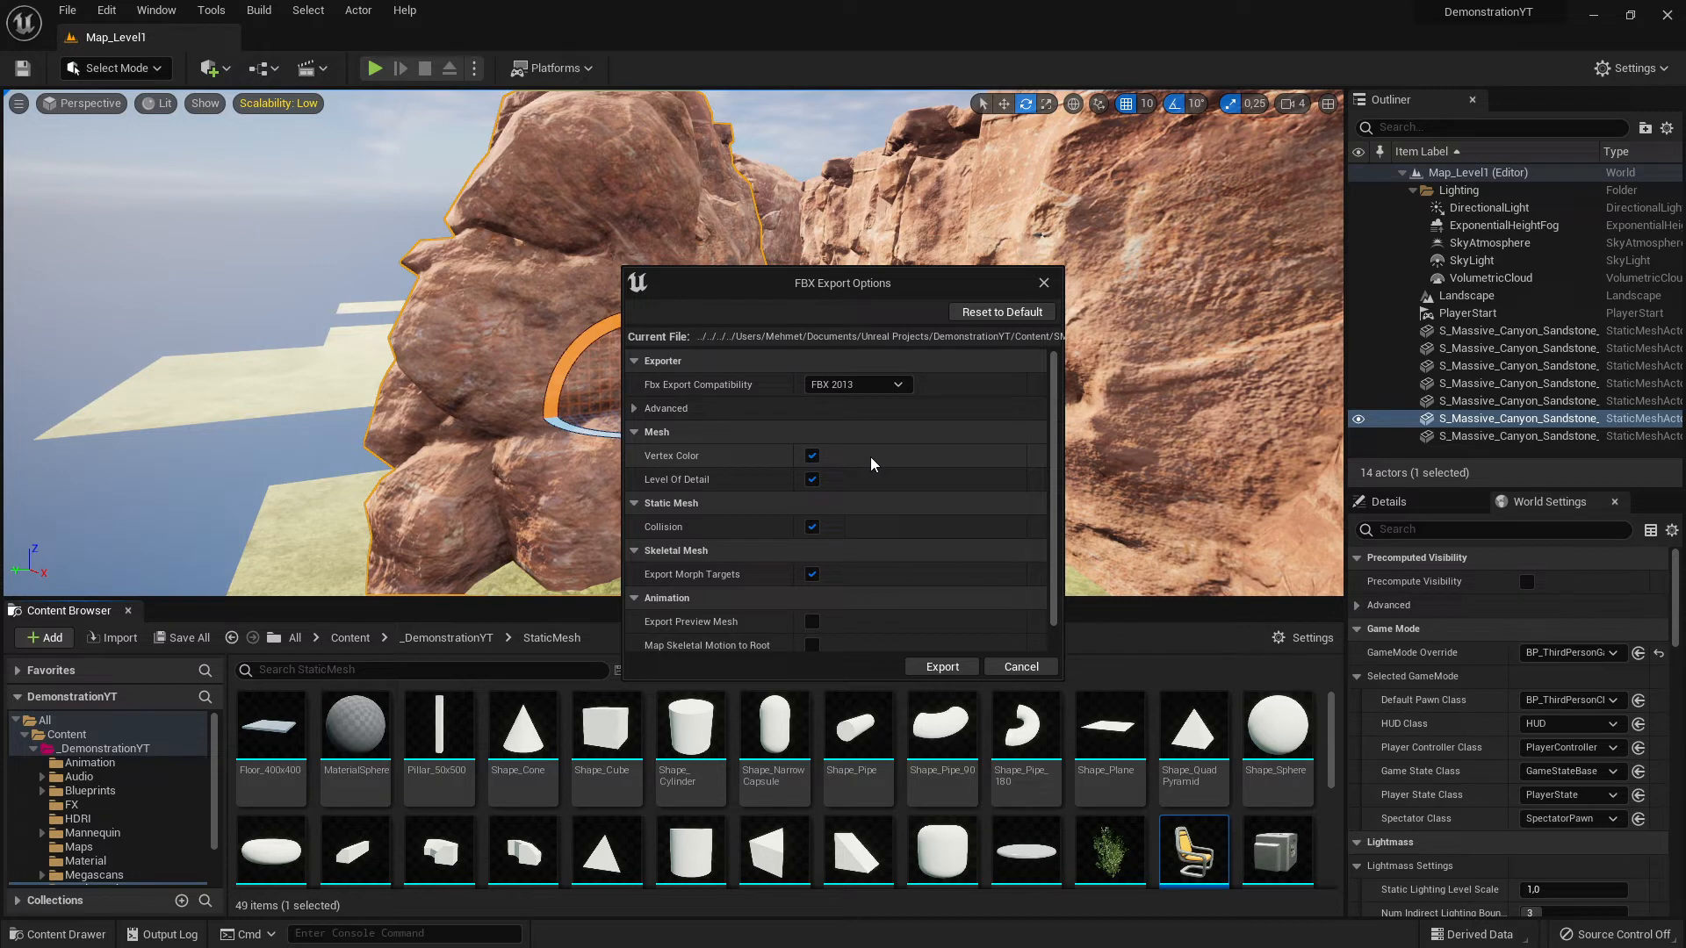
Step: Review the FBX export options, export the chair with FBX 2013 compatibility, and decline importing the changed source file
{"action": "scroll", "coordinate": [851, 429], "scroll_direction": "down", "scroll_amount": 1}
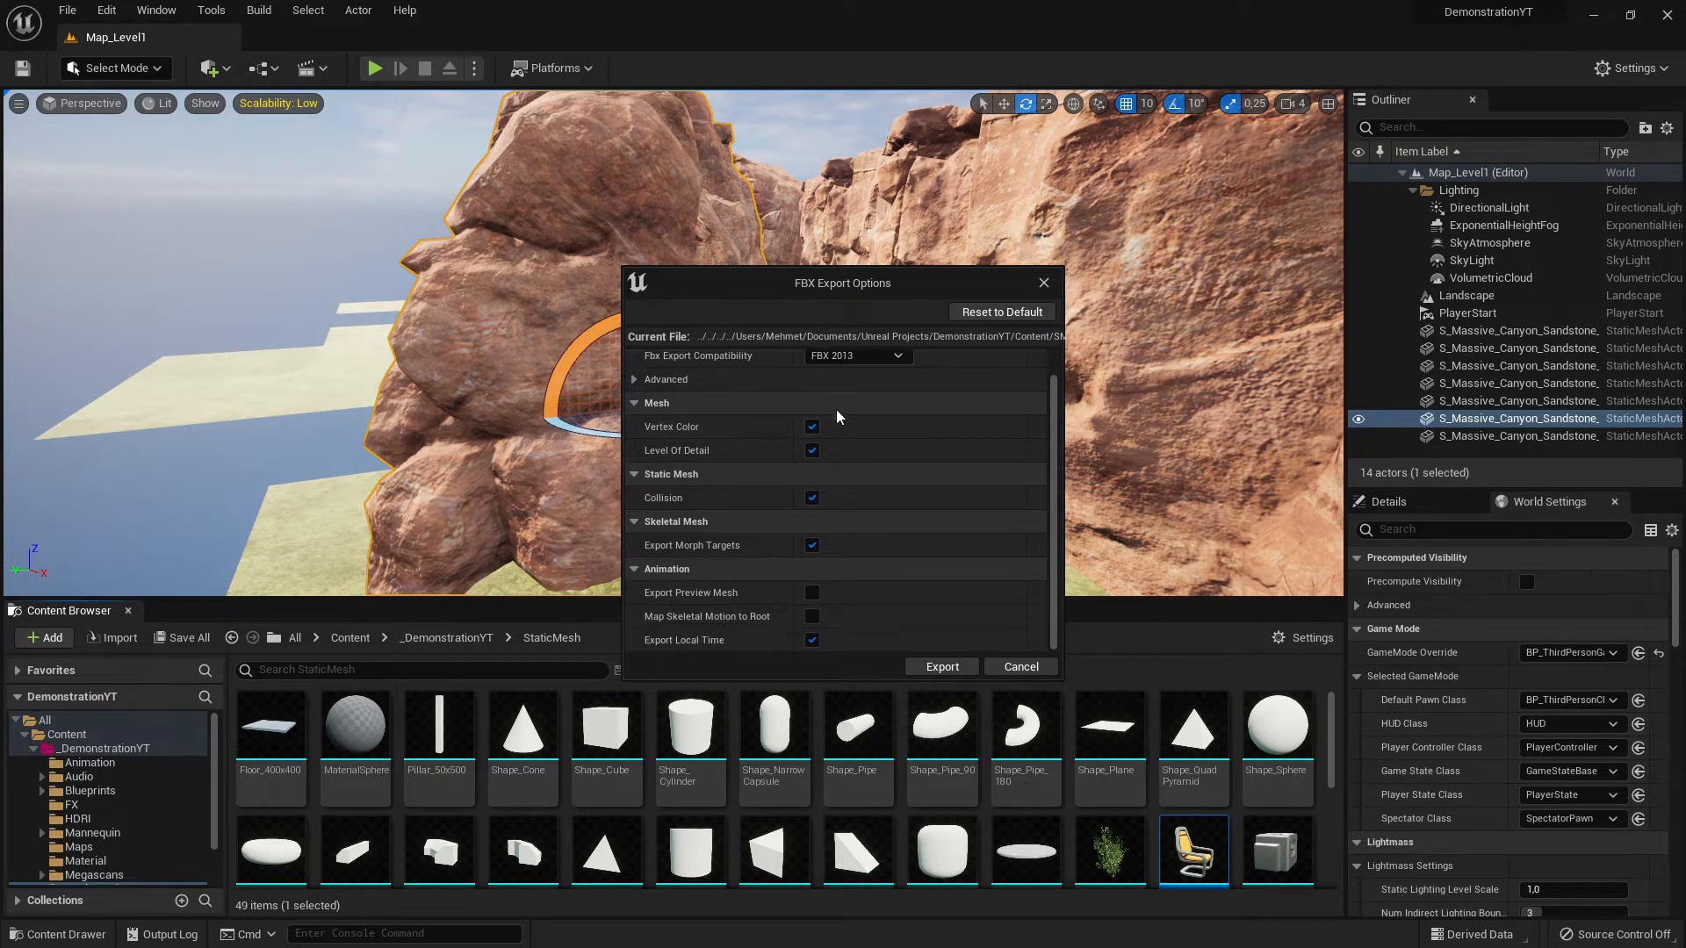
{"action": "scroll", "coordinate": [827, 613], "scroll_direction": "up", "scroll_amount": 1}
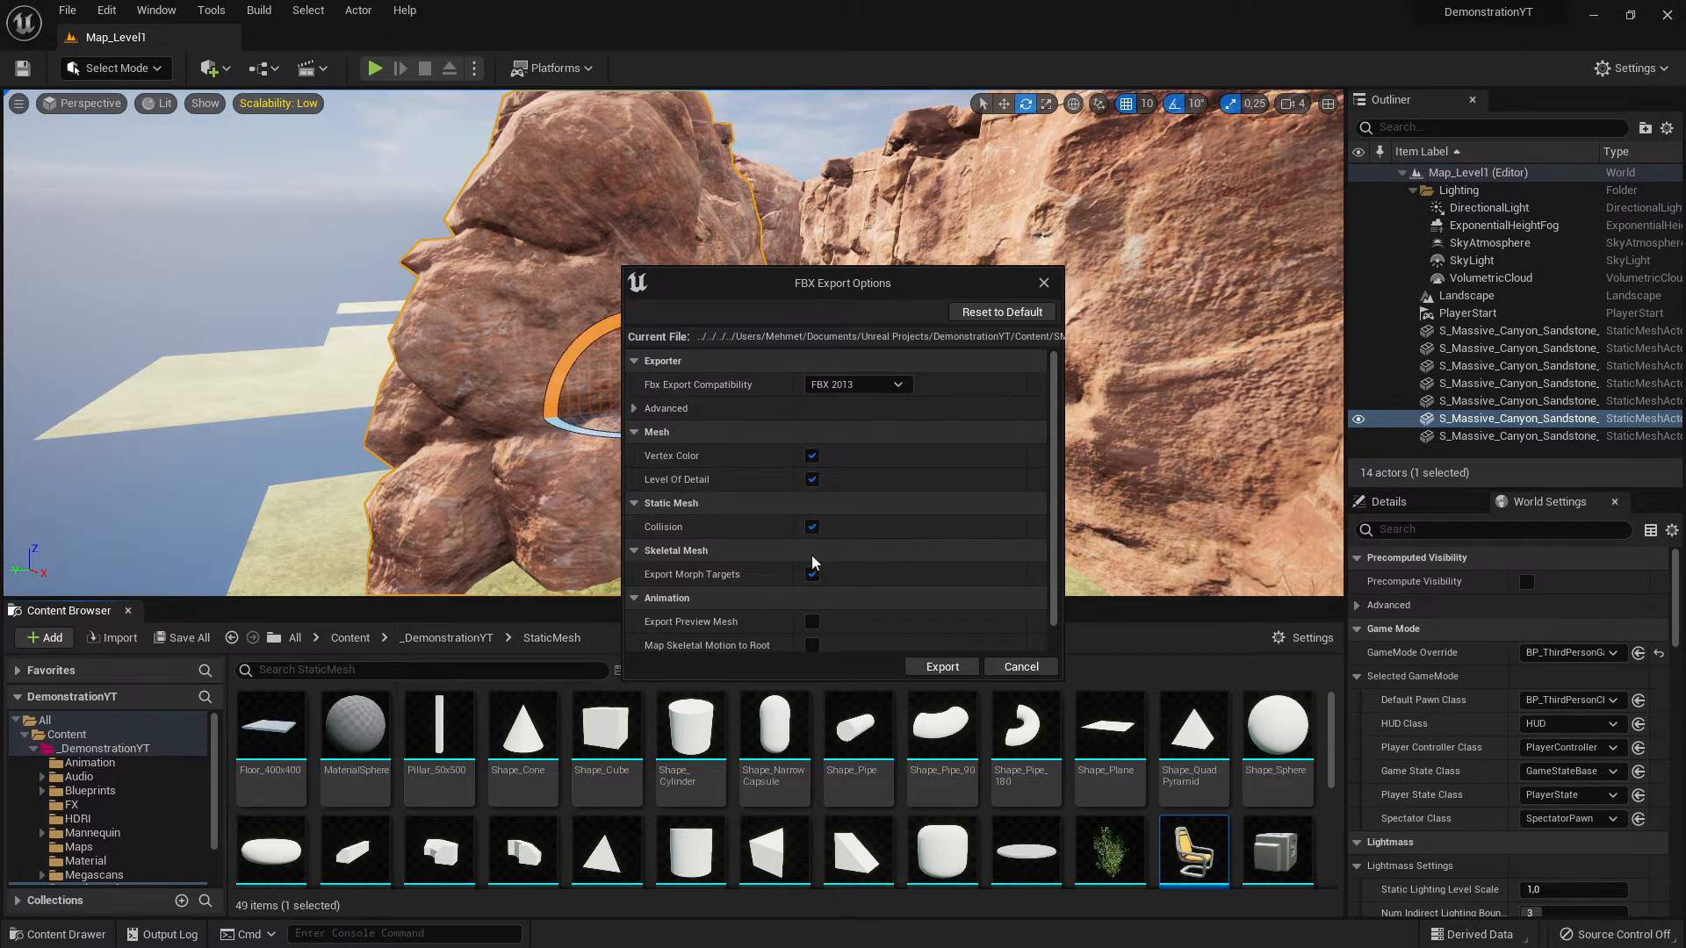
{"action": "scroll", "coordinate": [857, 508], "scroll_direction": "down", "scroll_amount": 1}
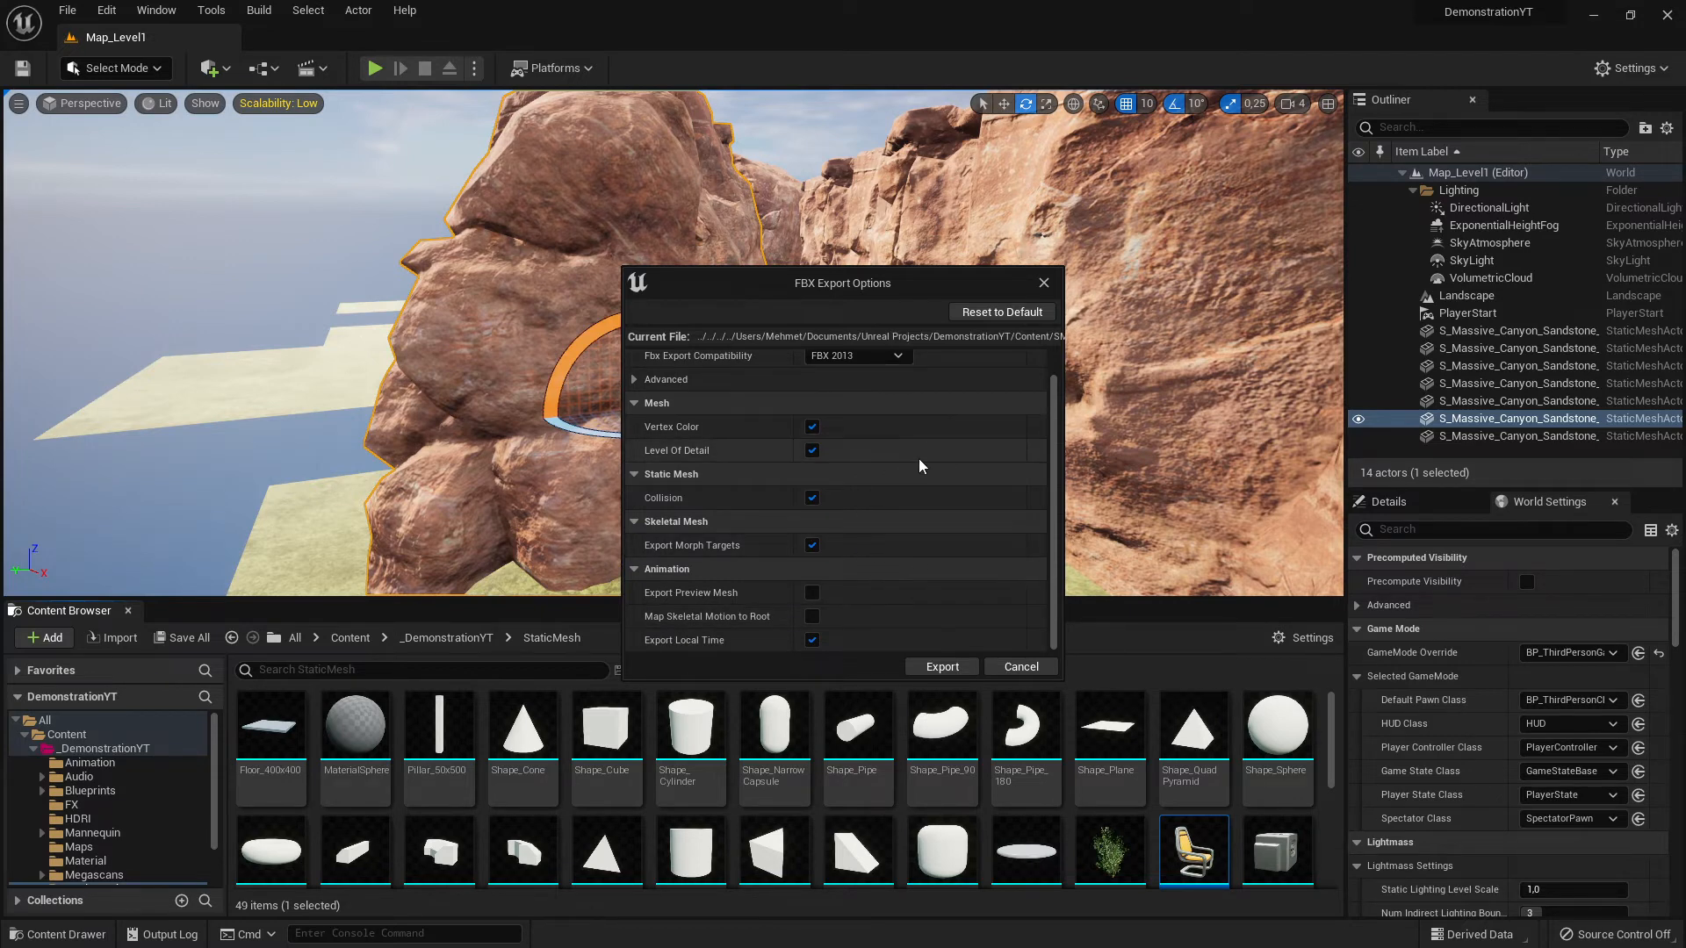
{"action": "left_click", "coordinate": [873, 355]}
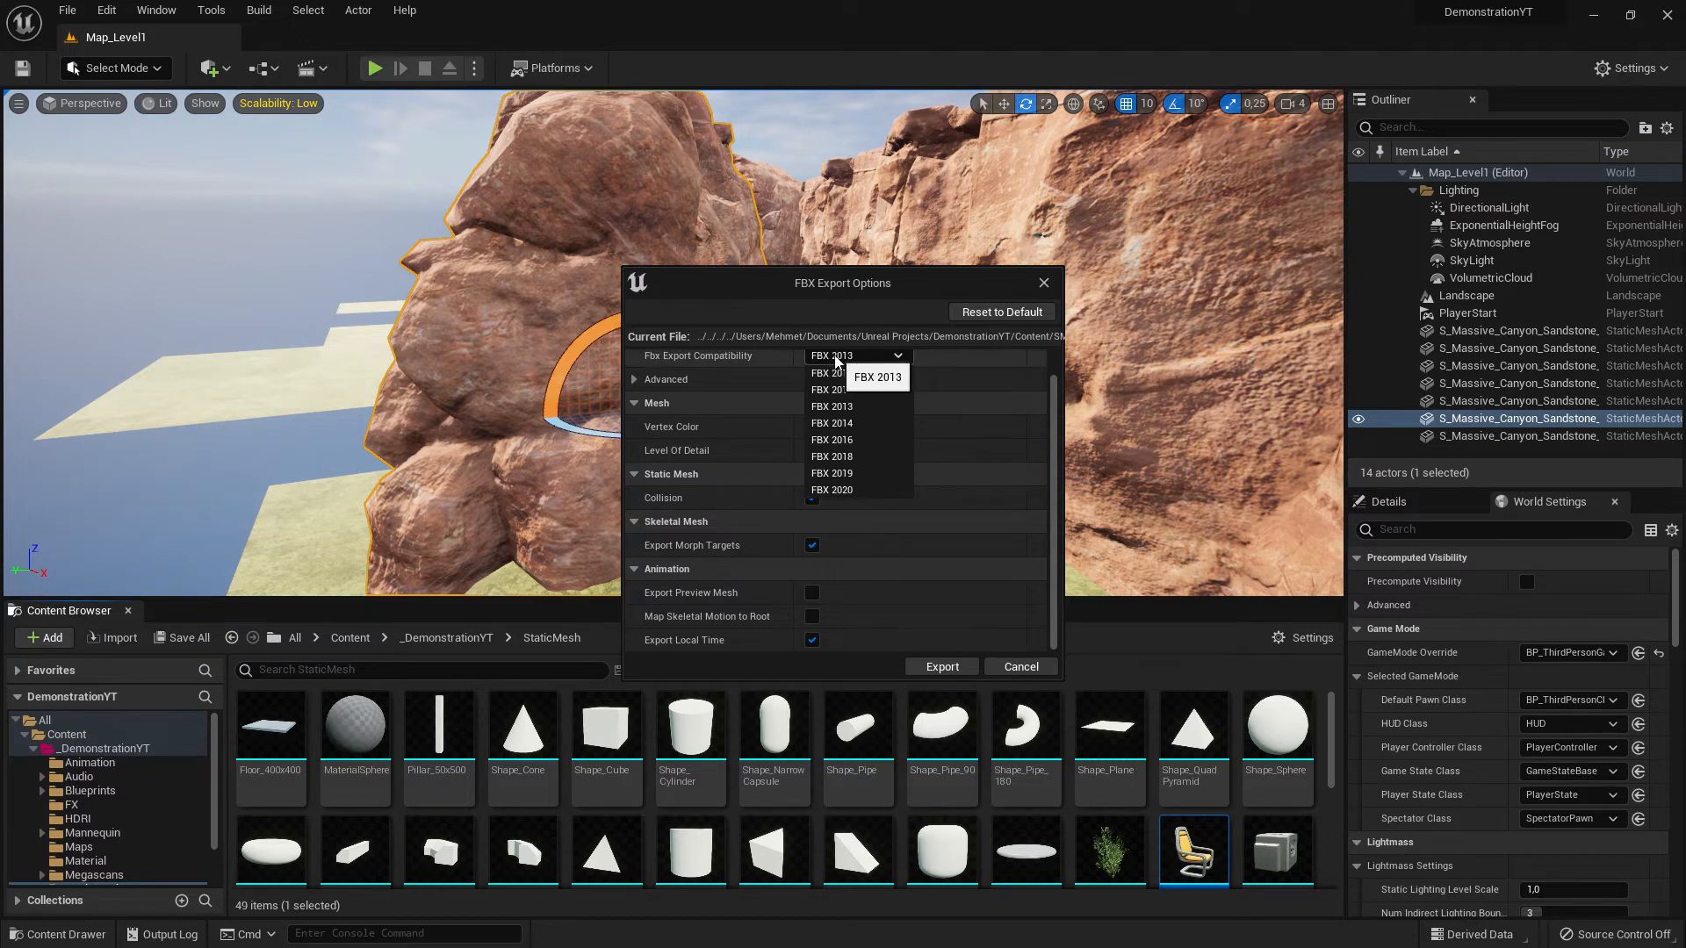
{"action": "left_click", "coordinate": [841, 356]}
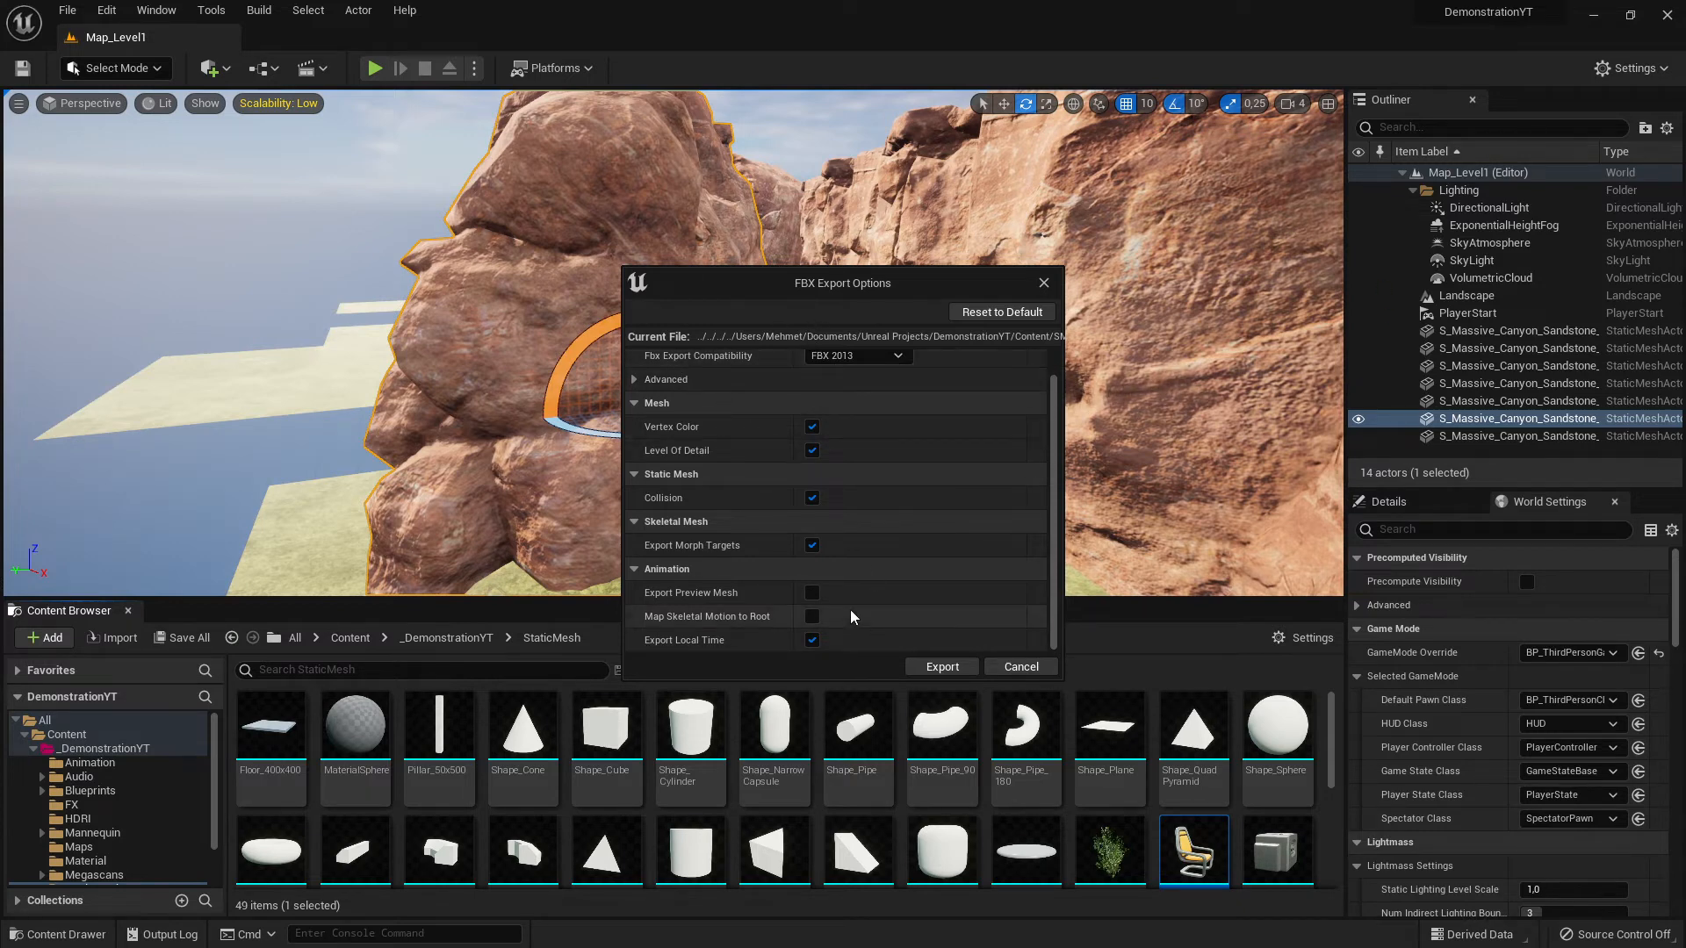
{"action": "left_click", "coordinate": [939, 666]}
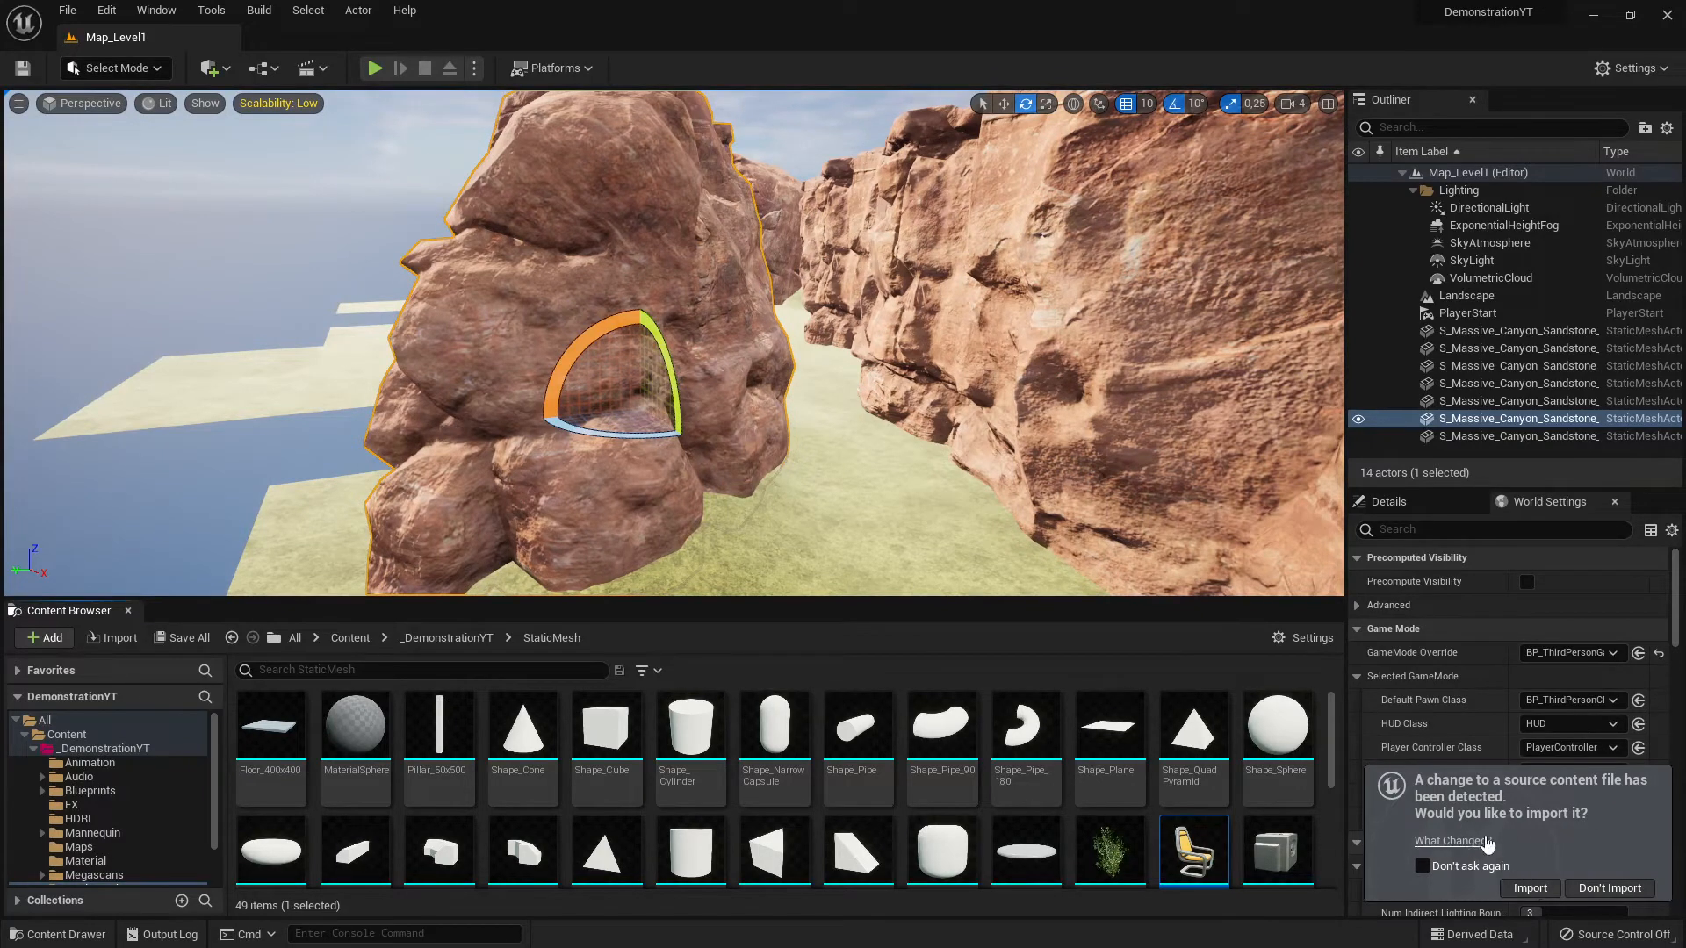
{"action": "left_click", "coordinate": [1610, 888]}
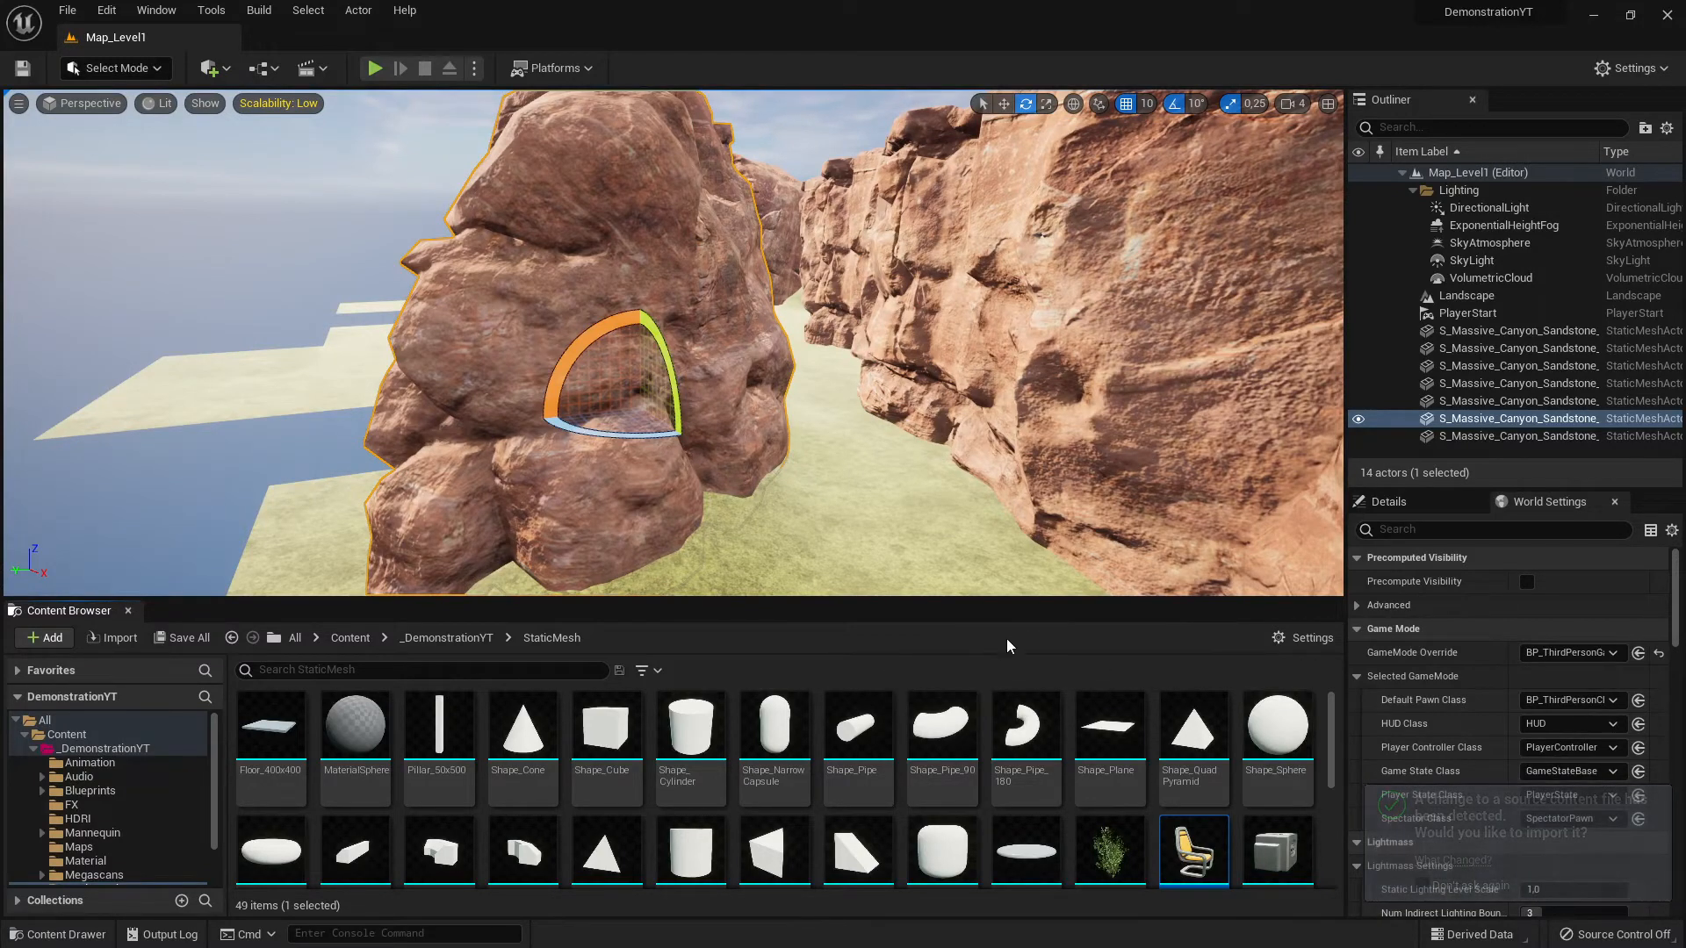
Step: Import SM_ChairTest.FBX into the StaticMesh folder with the existing FBX import options and close the message log
{"action": "left_click", "coordinate": [121, 639]}
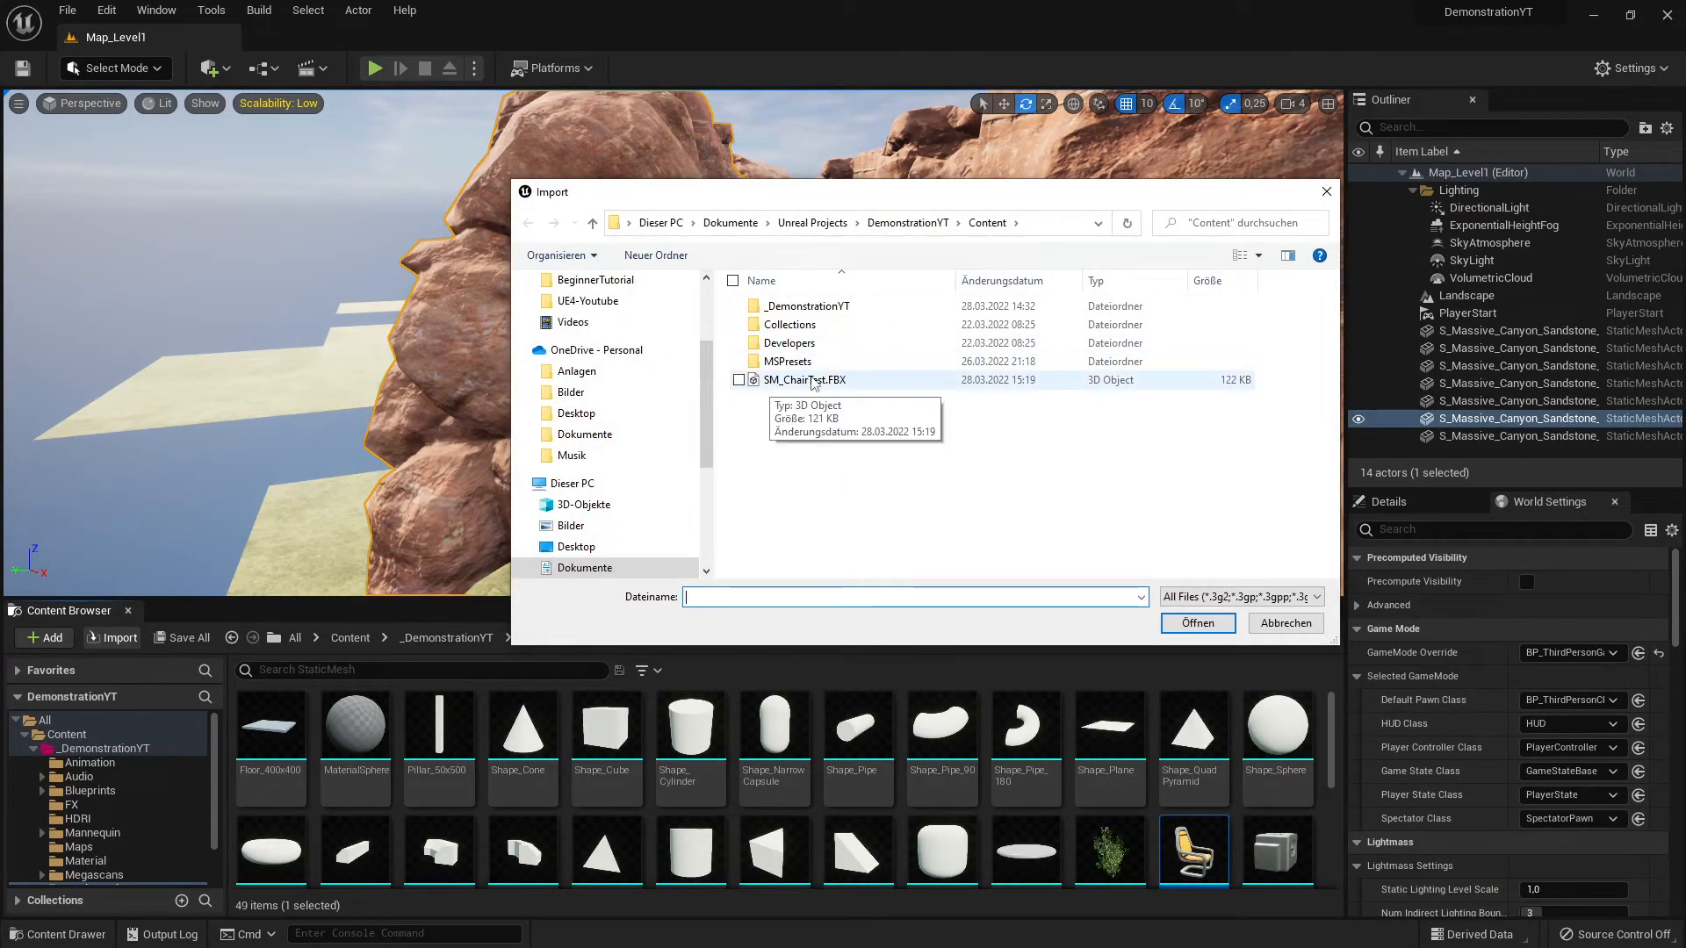
{"action": "left_click", "coordinate": [811, 383]}
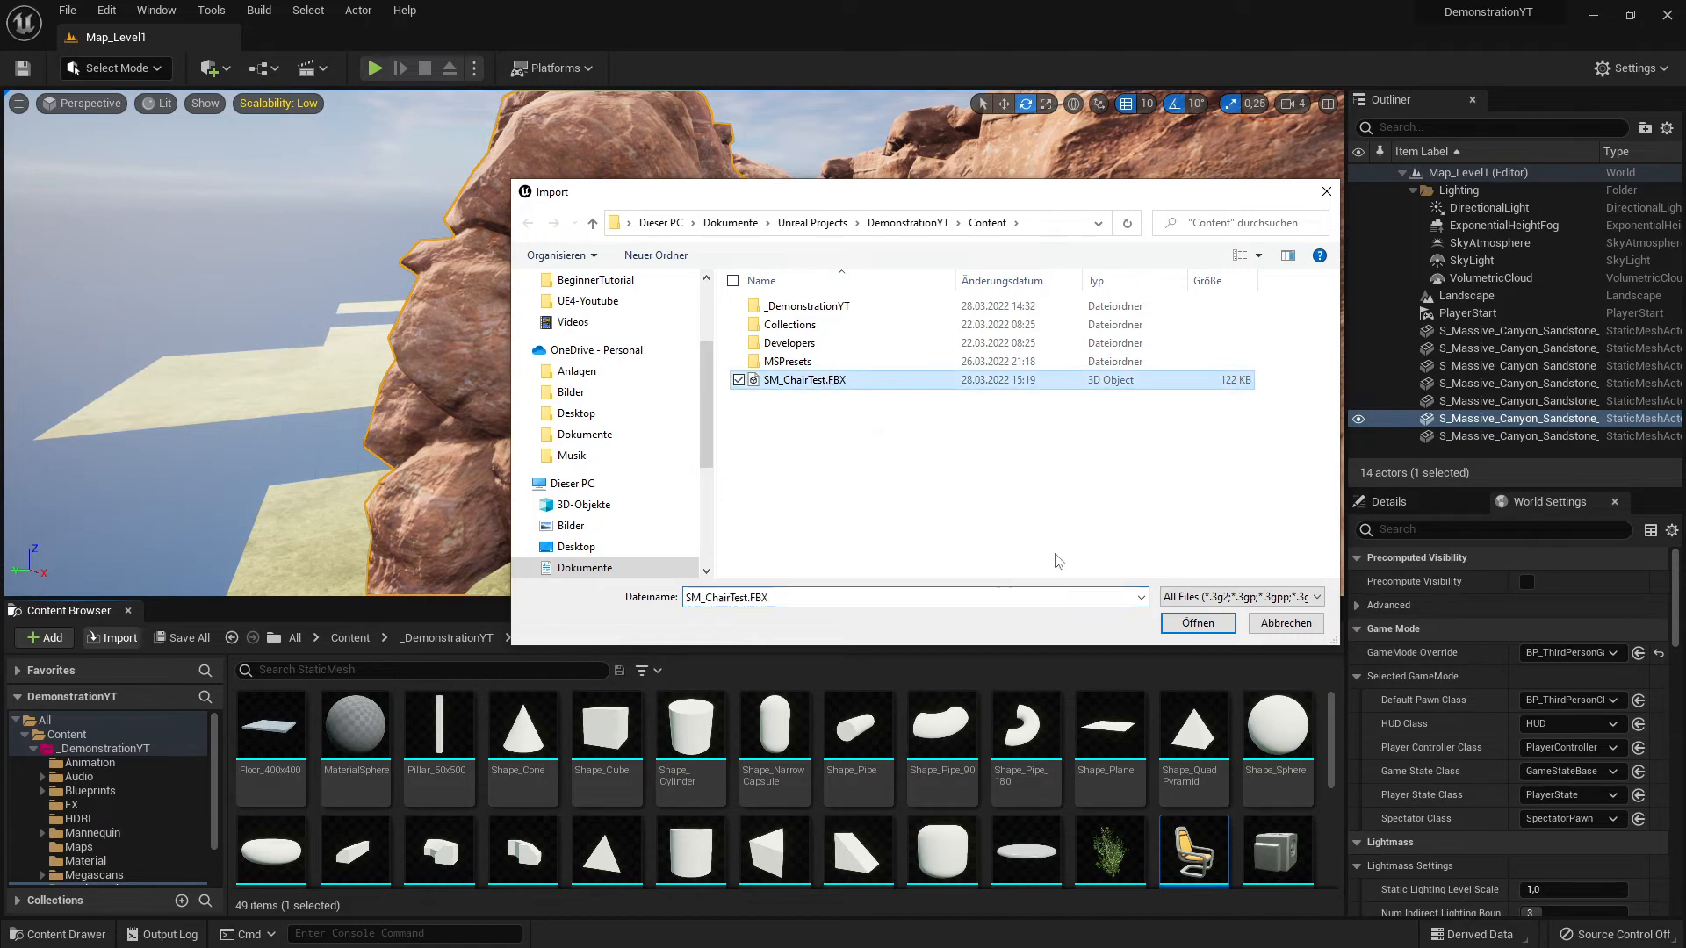
{"action": "left_click", "coordinate": [1213, 625]}
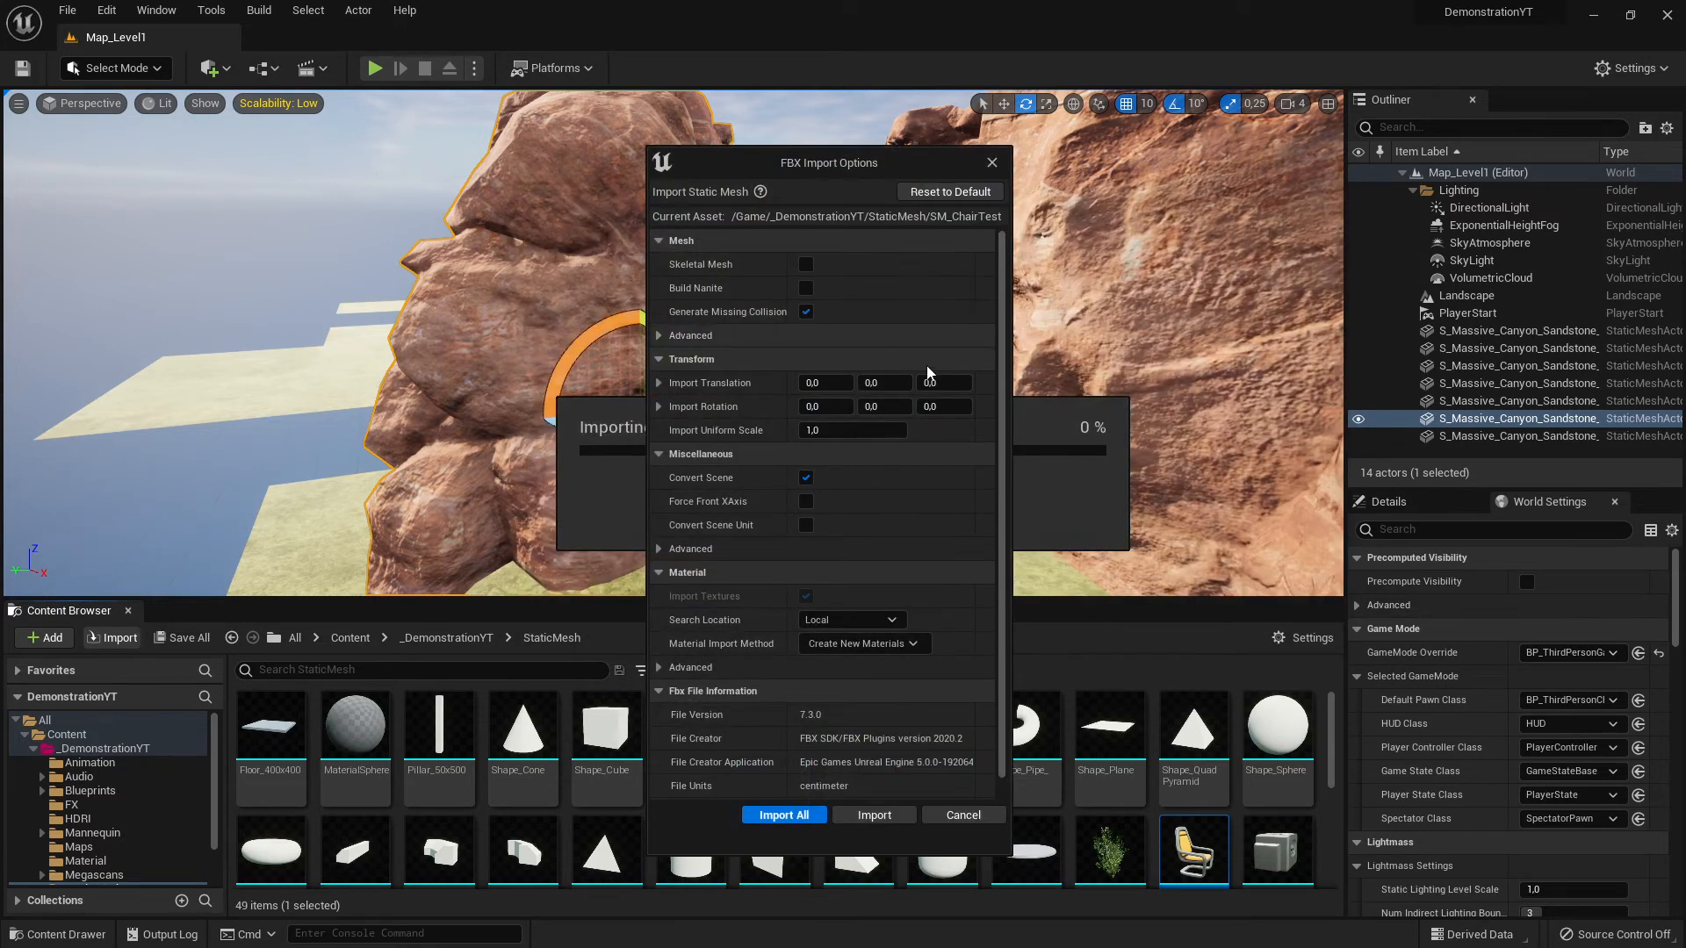
{"action": "scroll", "coordinate": [936, 566], "scroll_direction": "down", "scroll_amount": 1}
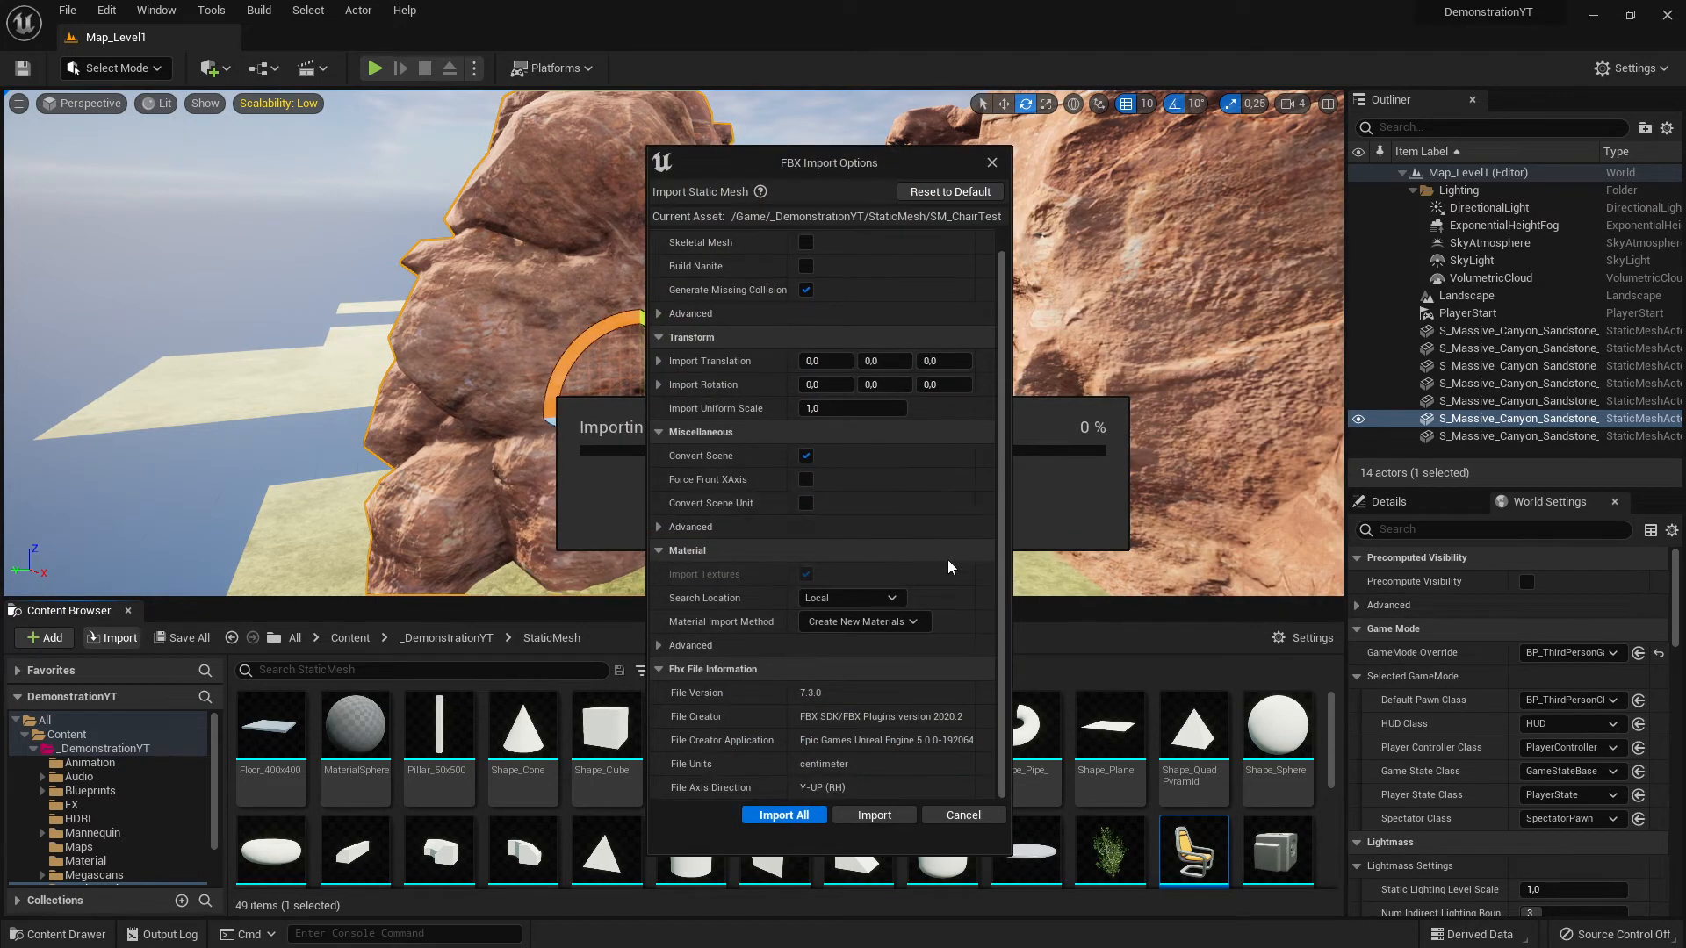
{"action": "scroll", "coordinate": [946, 566], "scroll_direction": "up", "scroll_amount": 1}
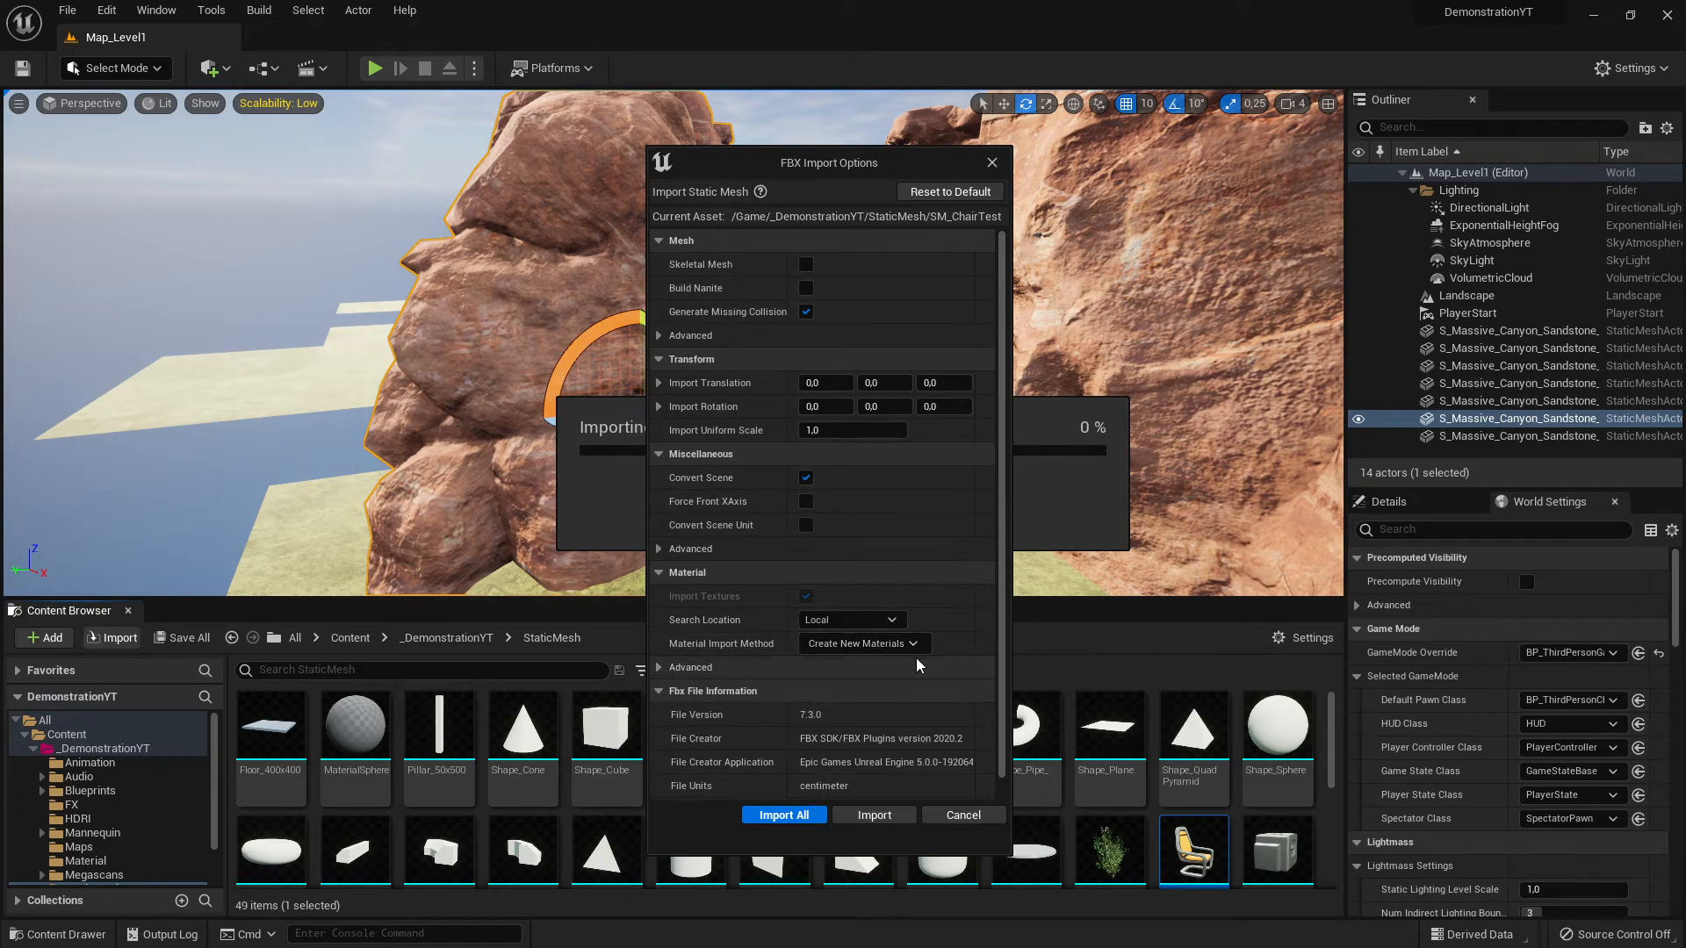
{"action": "left_click", "coordinate": [865, 816]}
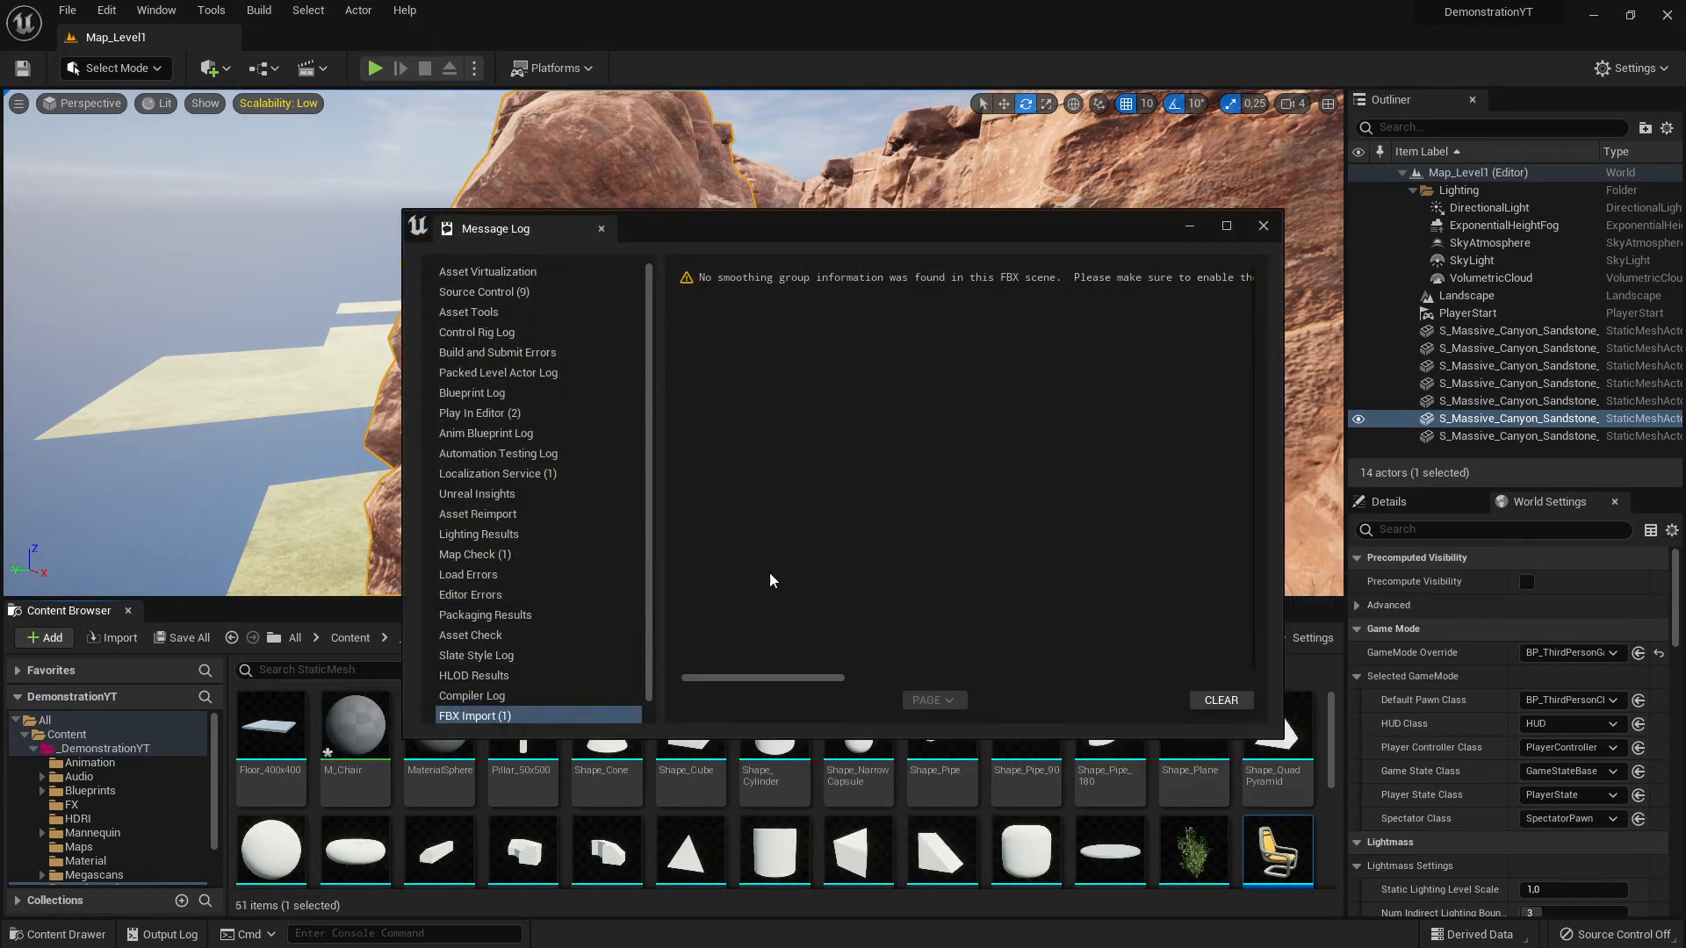
{"action": "left_click", "coordinate": [1263, 226]}
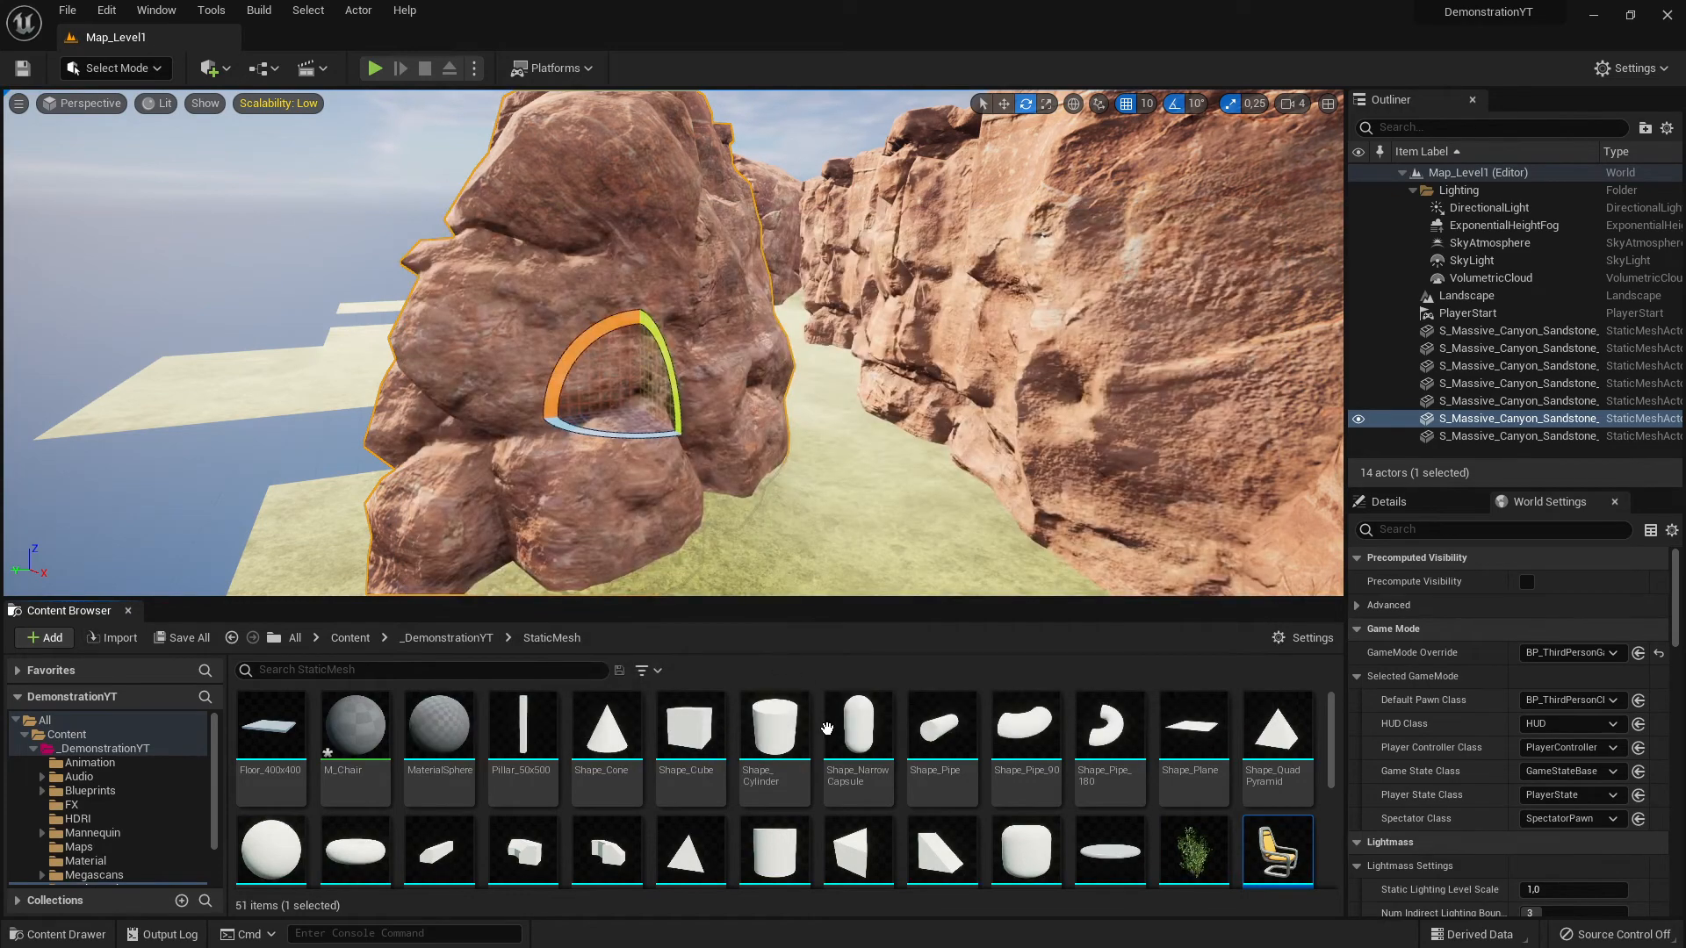
Step: Delete the imported M_Chair material from the StaticMesh folder
{"action": "scroll", "coordinate": [703, 760], "scroll_direction": "down", "scroll_amount": 3}
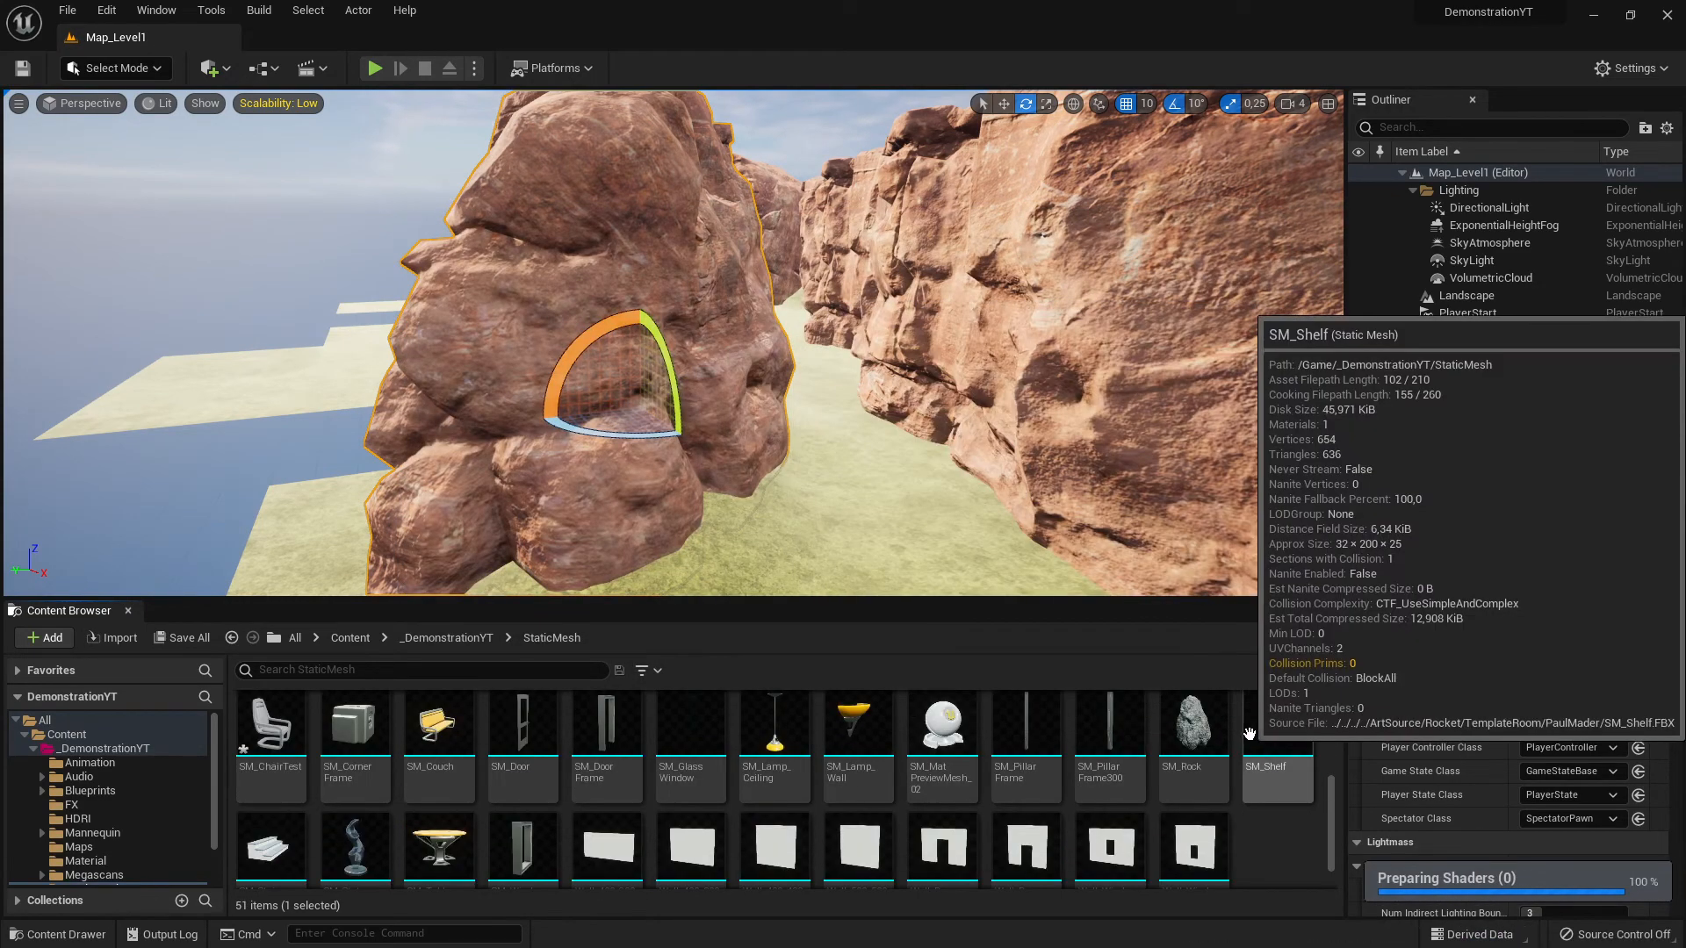
{"action": "scroll", "coordinate": [1229, 746], "scroll_direction": "down", "scroll_amount": 1}
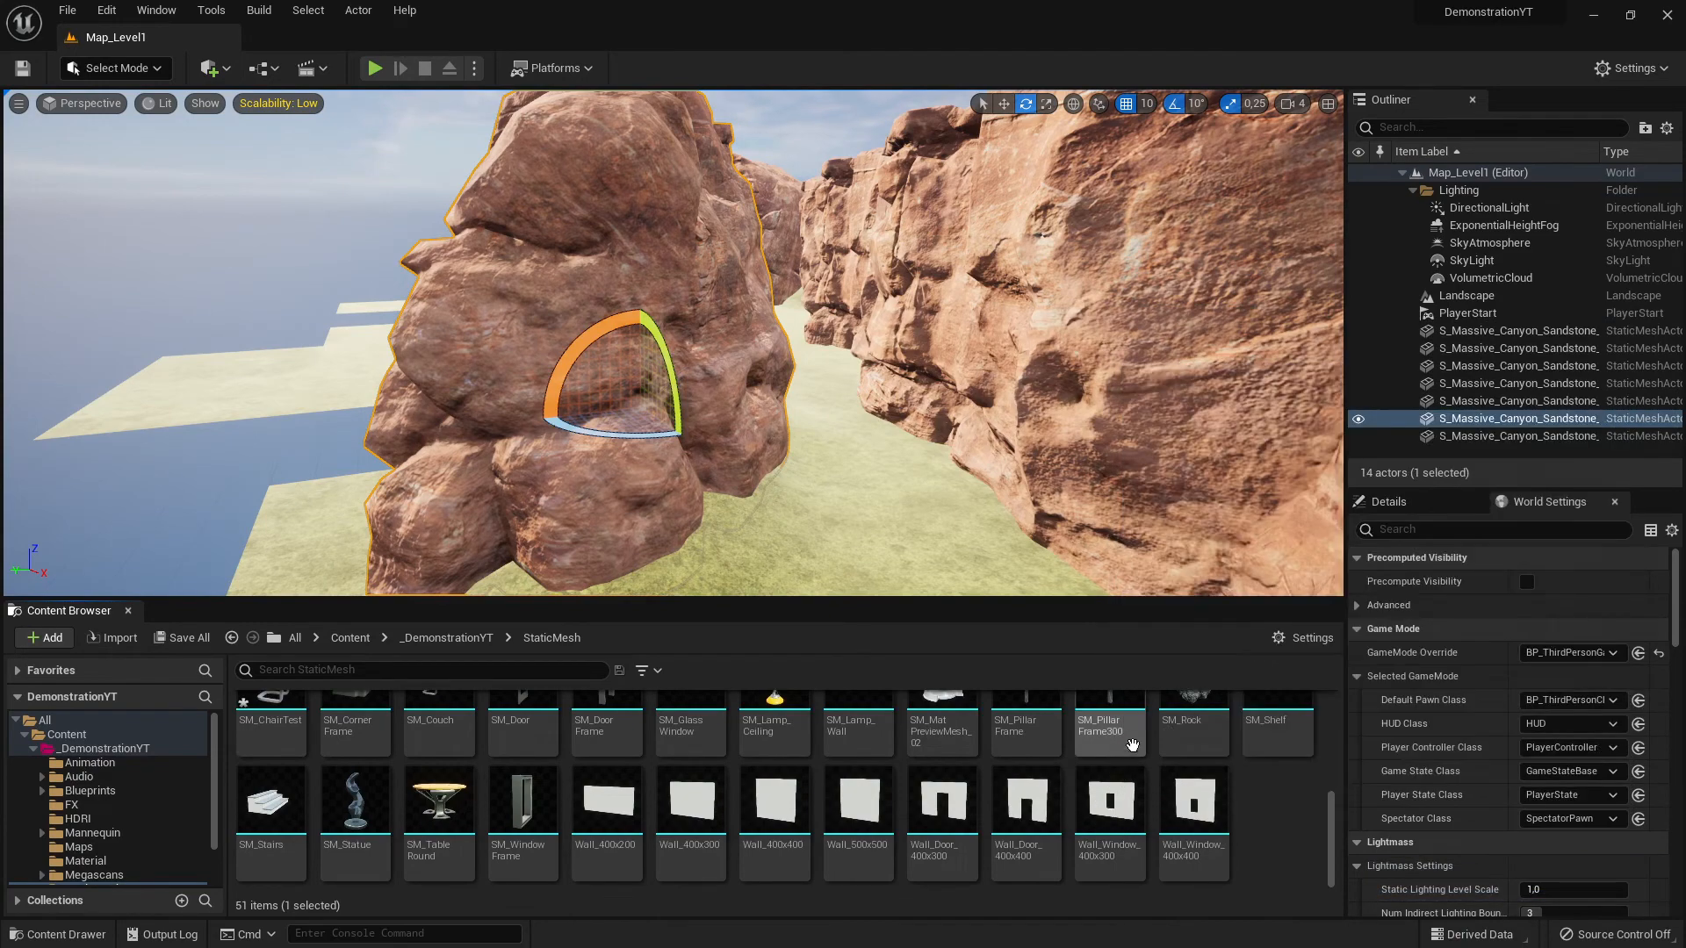
{"action": "scroll", "coordinate": [1256, 788], "scroll_direction": "up", "scroll_amount": 4}
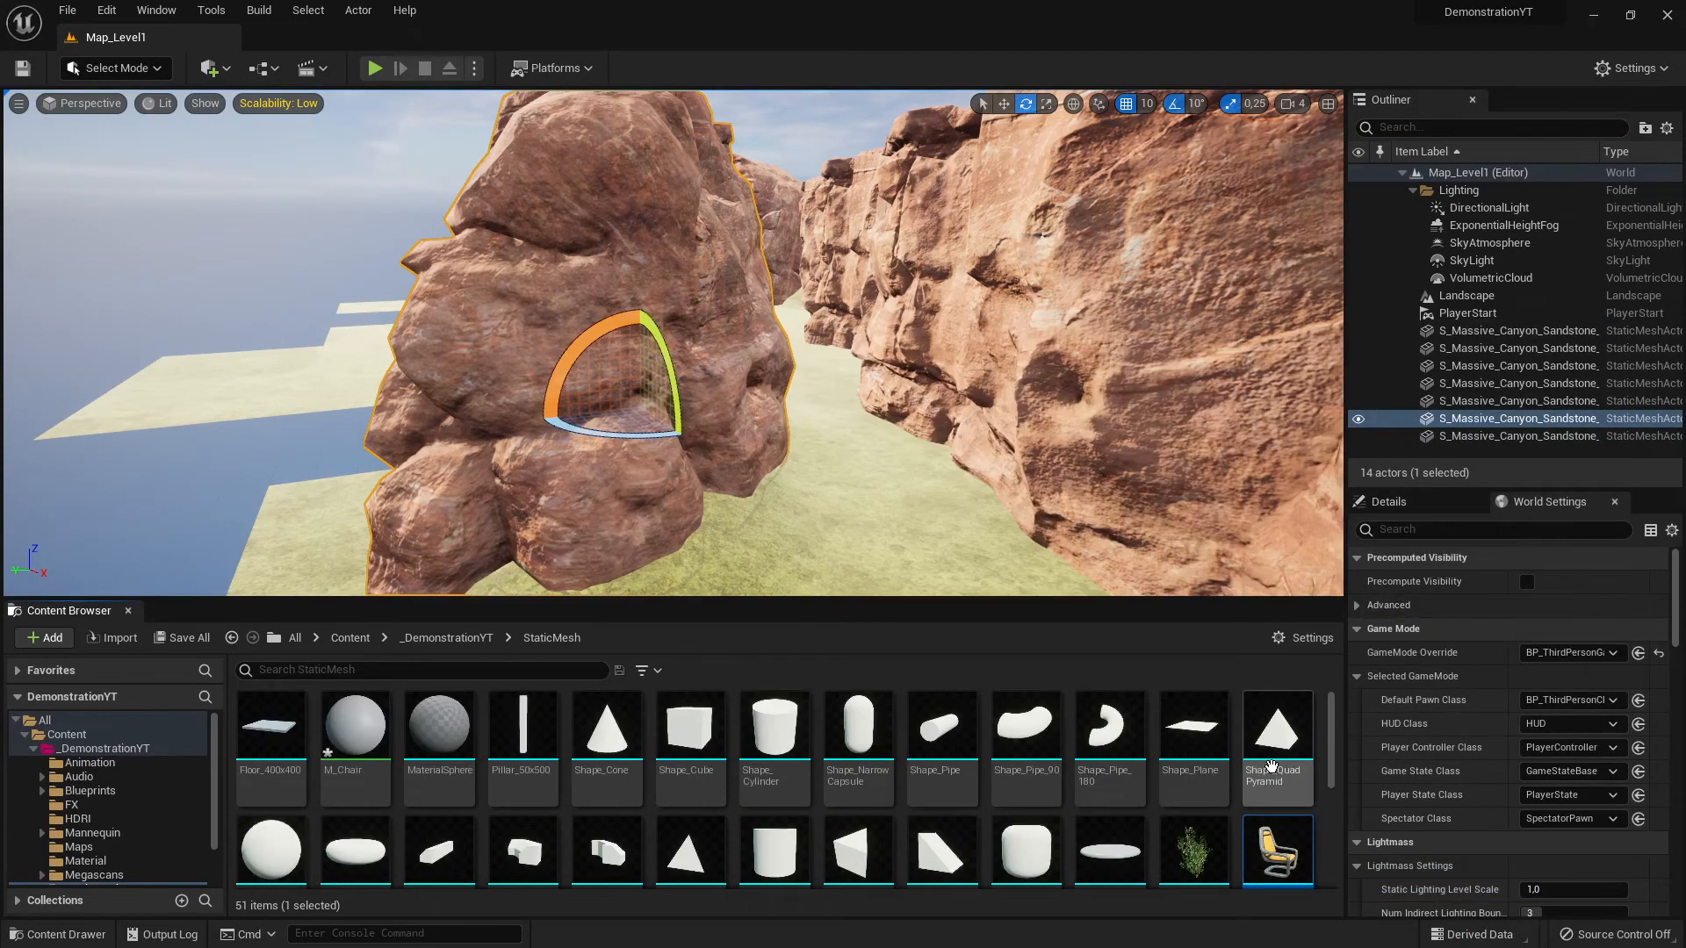
{"action": "left_click", "coordinate": [360, 718]}
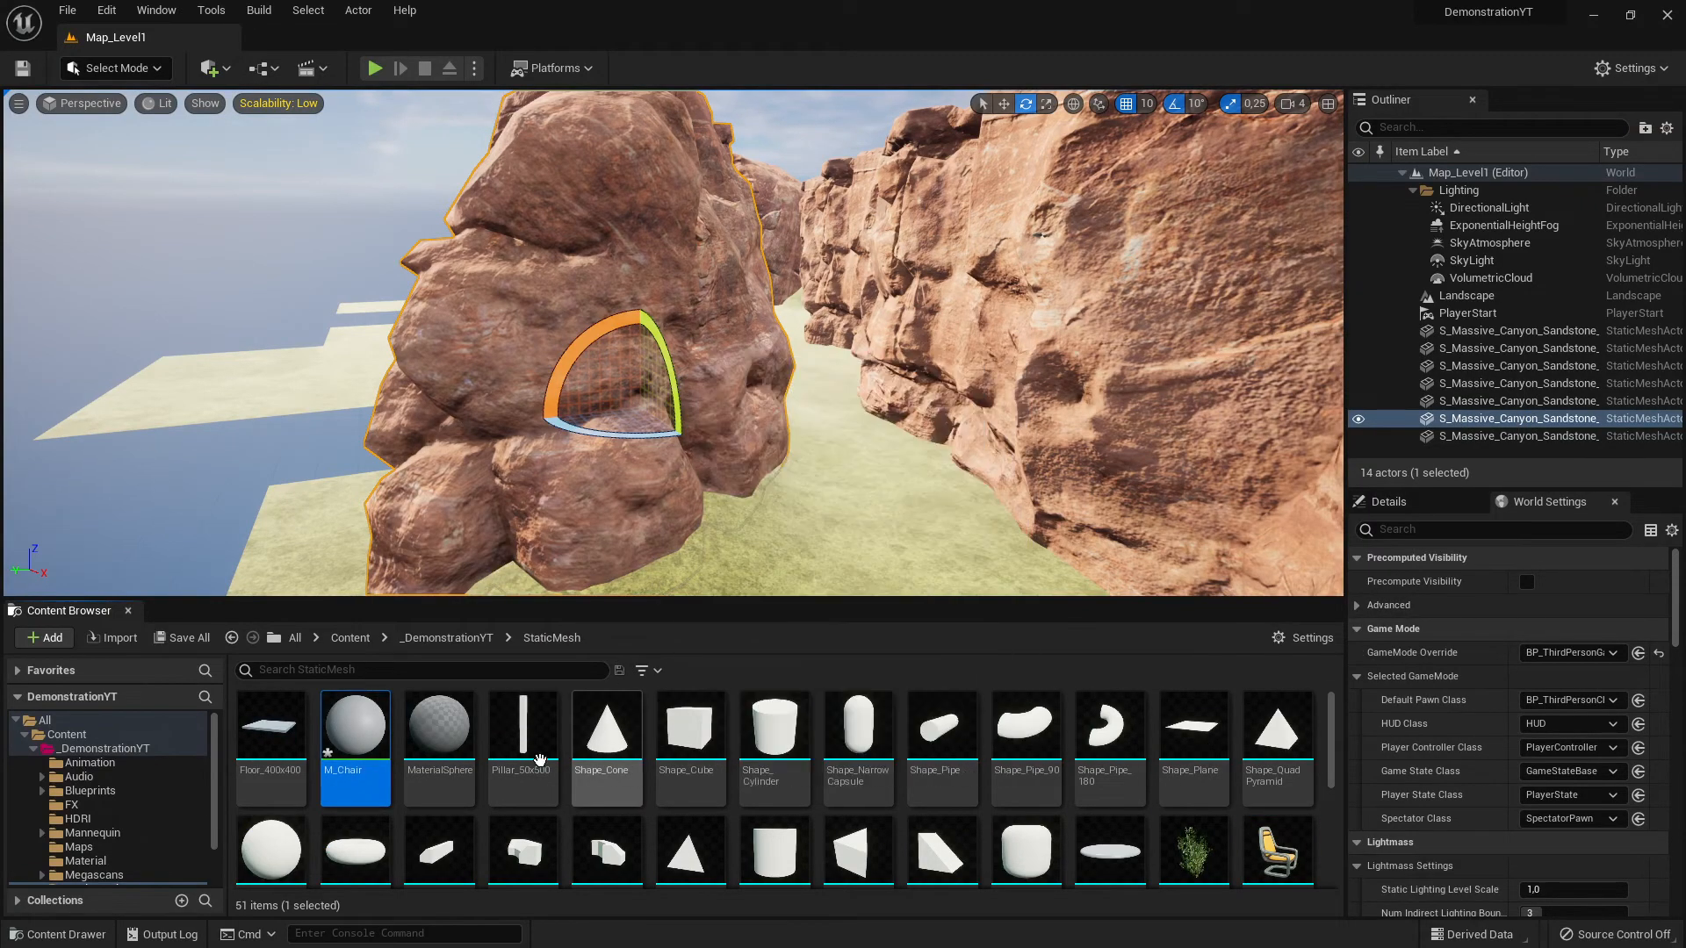
{"action": "key", "text": "Delete"}
{"action": "left_click", "coordinate": [827, 763]}
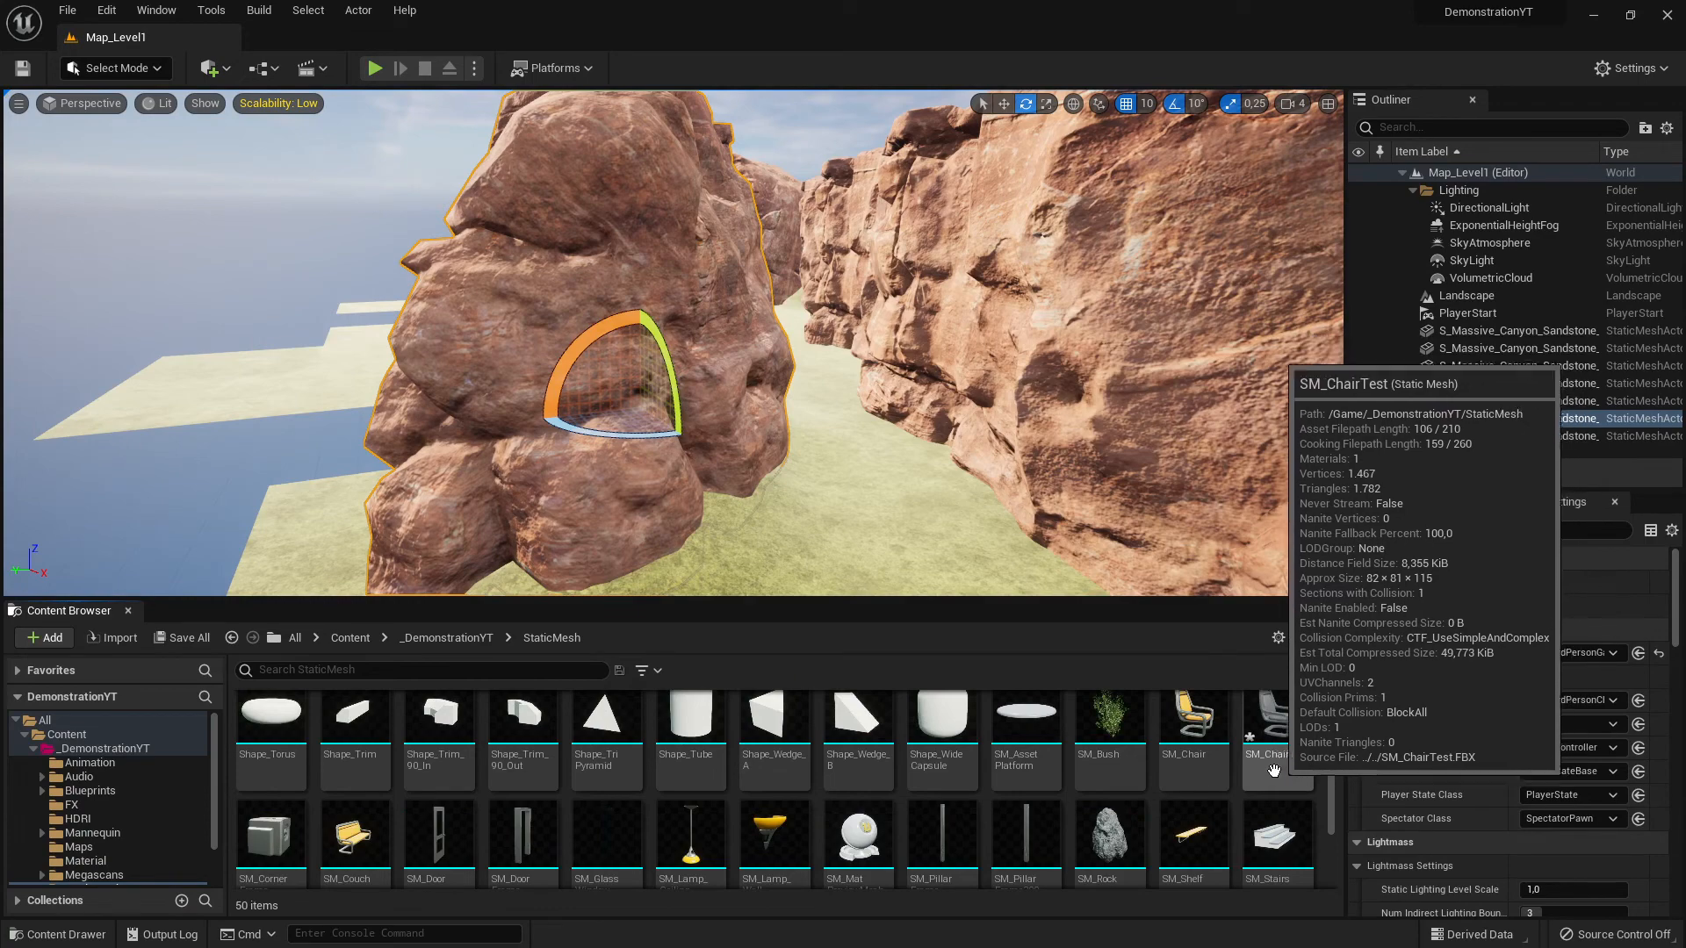
Step: Delete the imported SM_ChairTest static mesh from the StaticMesh folder, keeping its related source file
{"action": "scroll", "coordinate": [1295, 764], "scroll_direction": "up", "scroll_amount": 1}
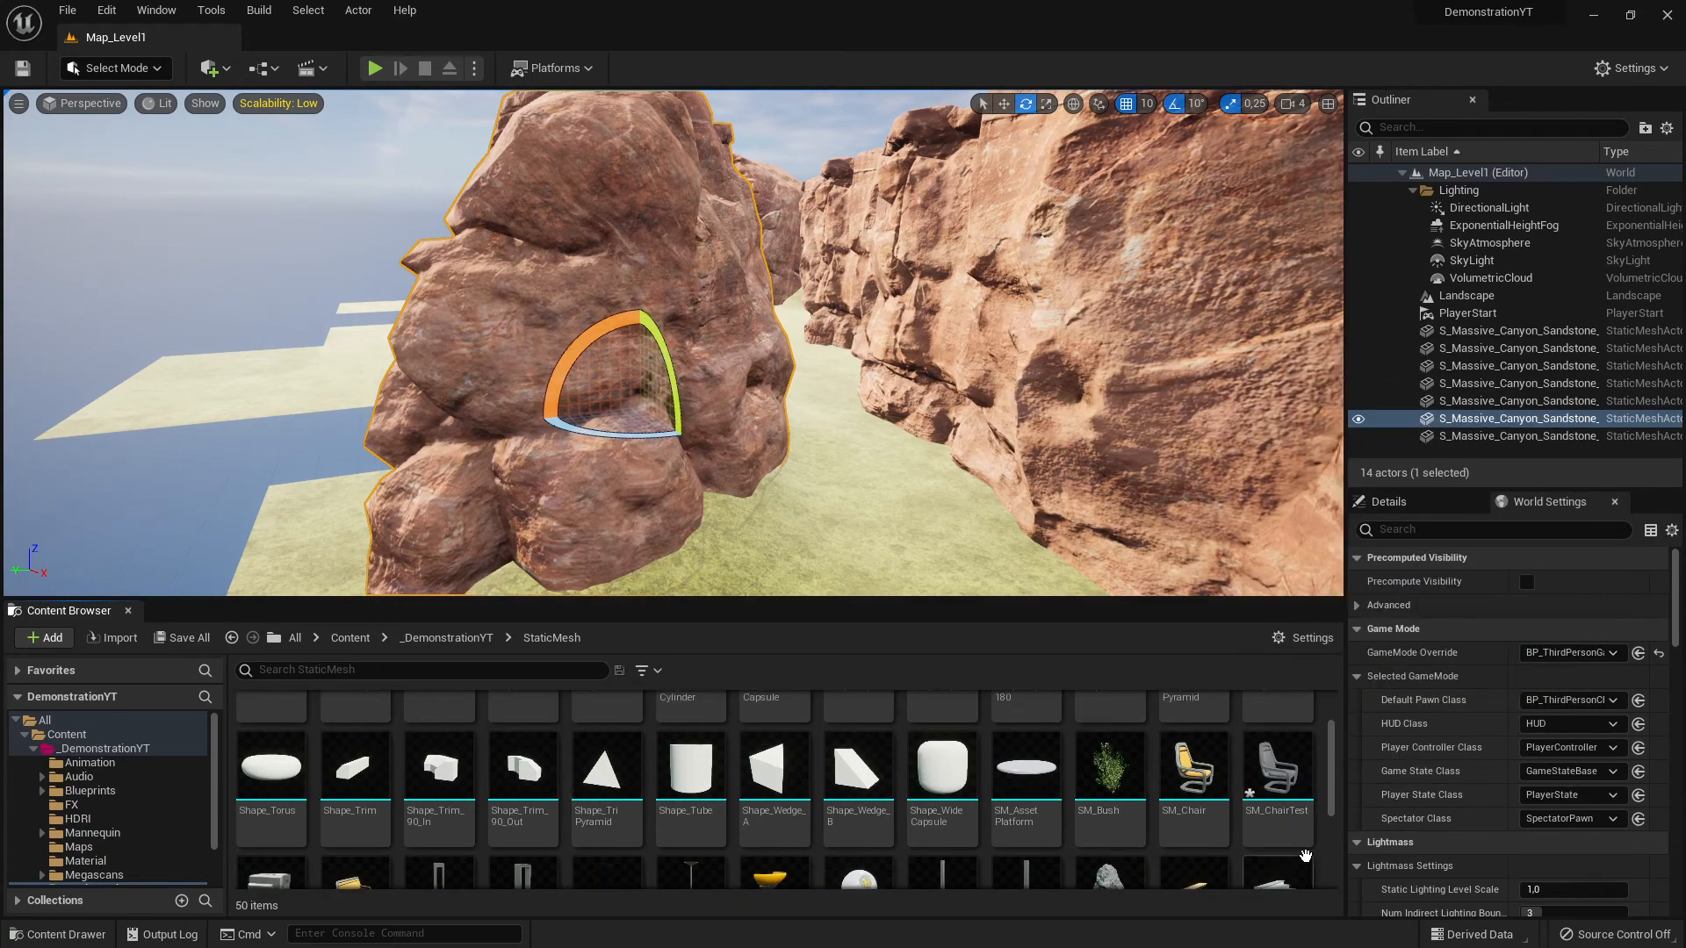
{"action": "left_click", "coordinate": [1282, 773]}
{"action": "key", "text": "Delete"}
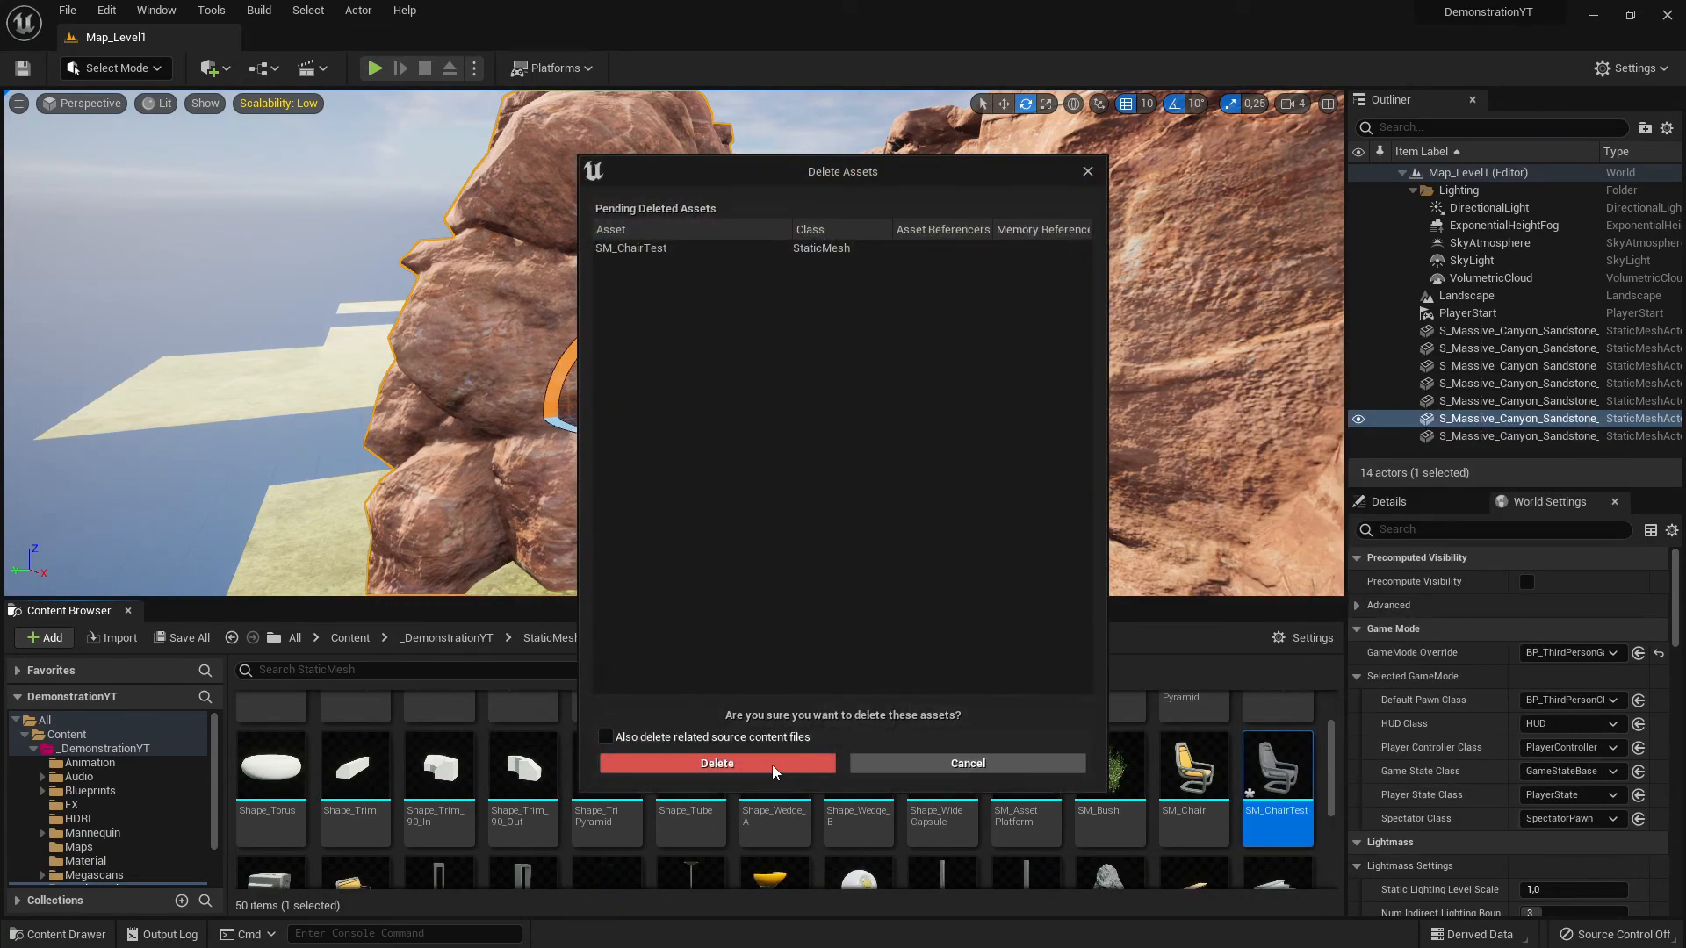
{"action": "left_click", "coordinate": [772, 765]}
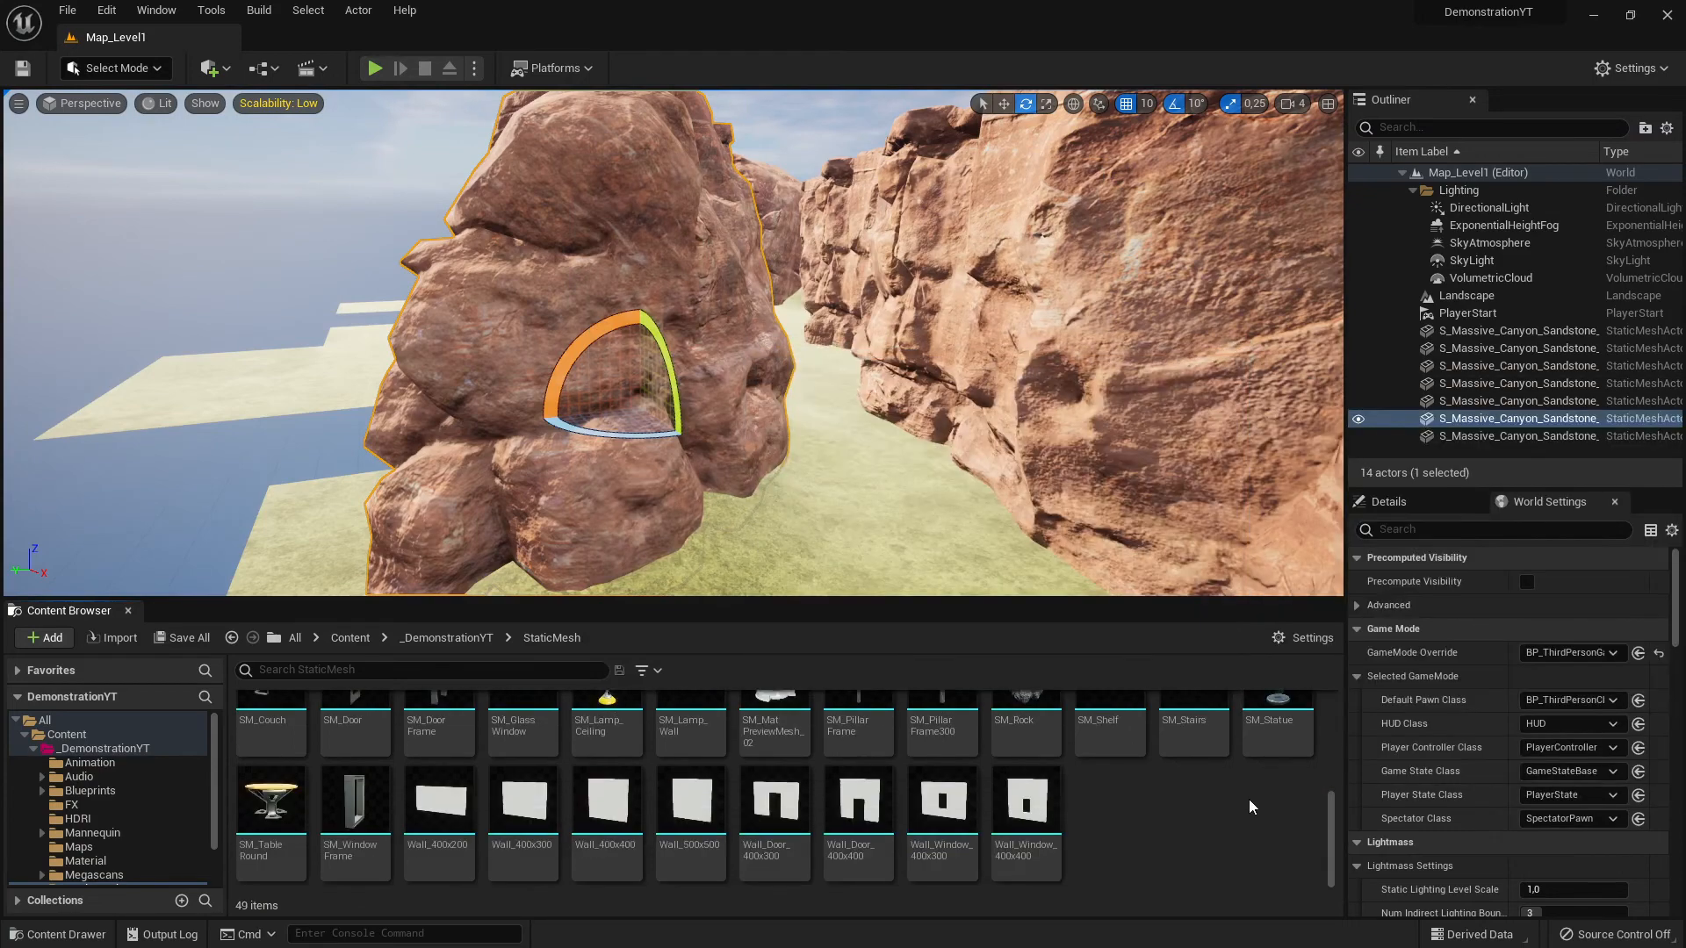
{"action": "scroll", "coordinate": [1248, 799], "scroll_direction": "up", "scroll_amount": 3}
{"action": "scroll", "coordinate": [1262, 787], "scroll_direction": "up", "scroll_amount": 1}
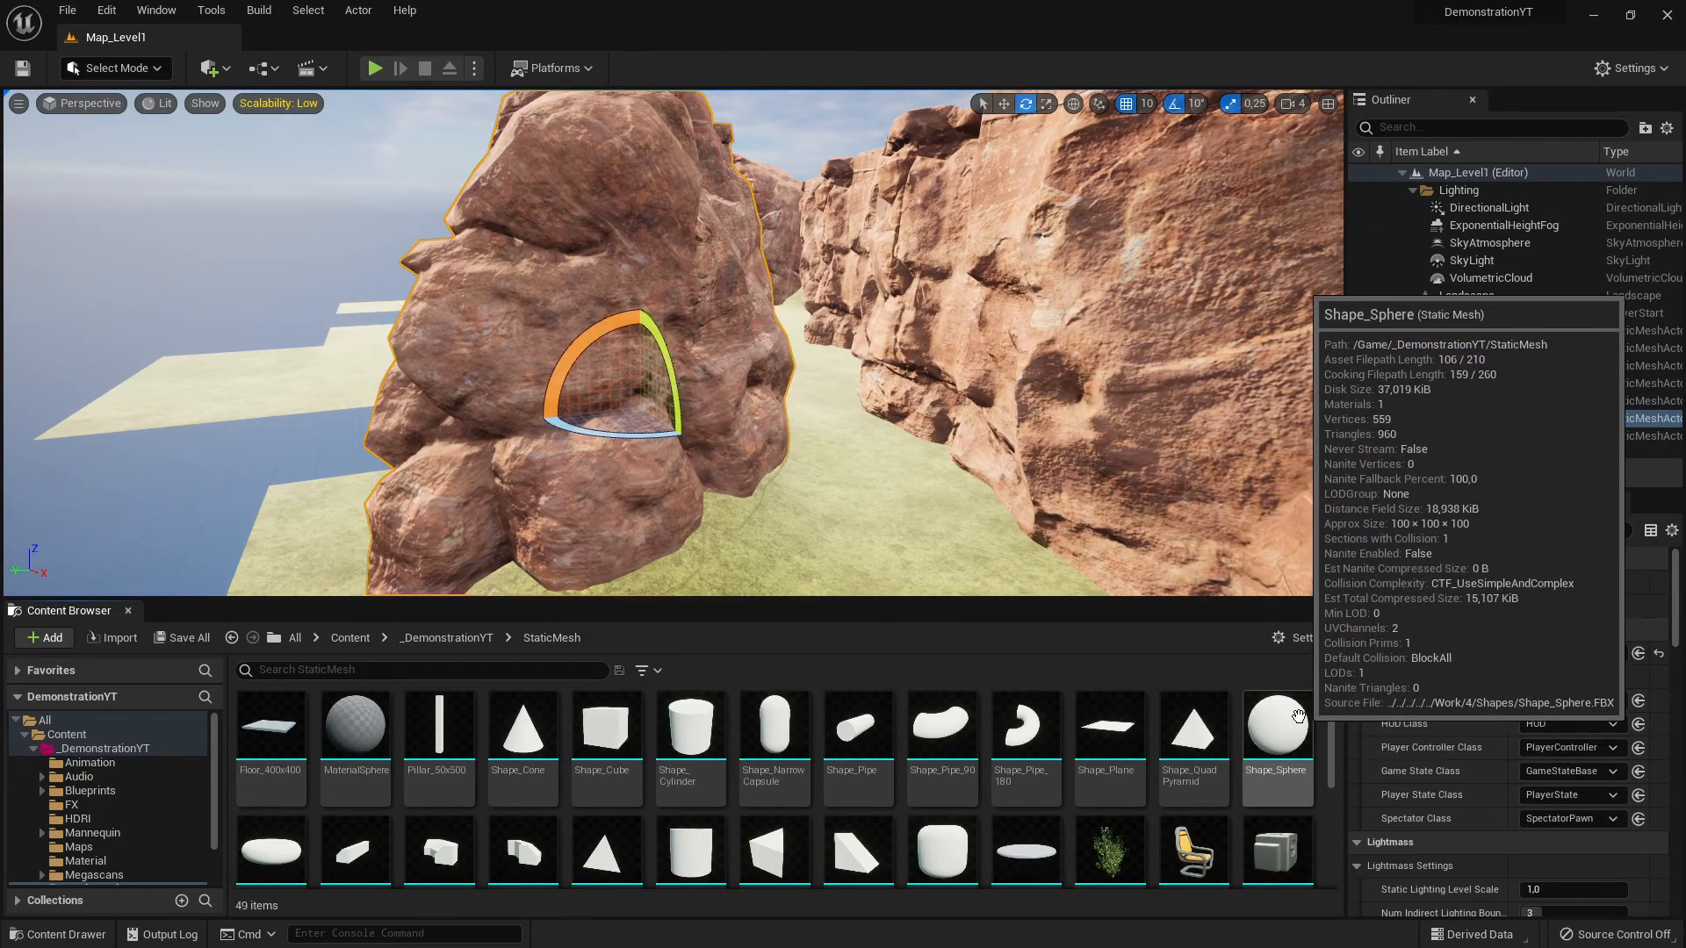